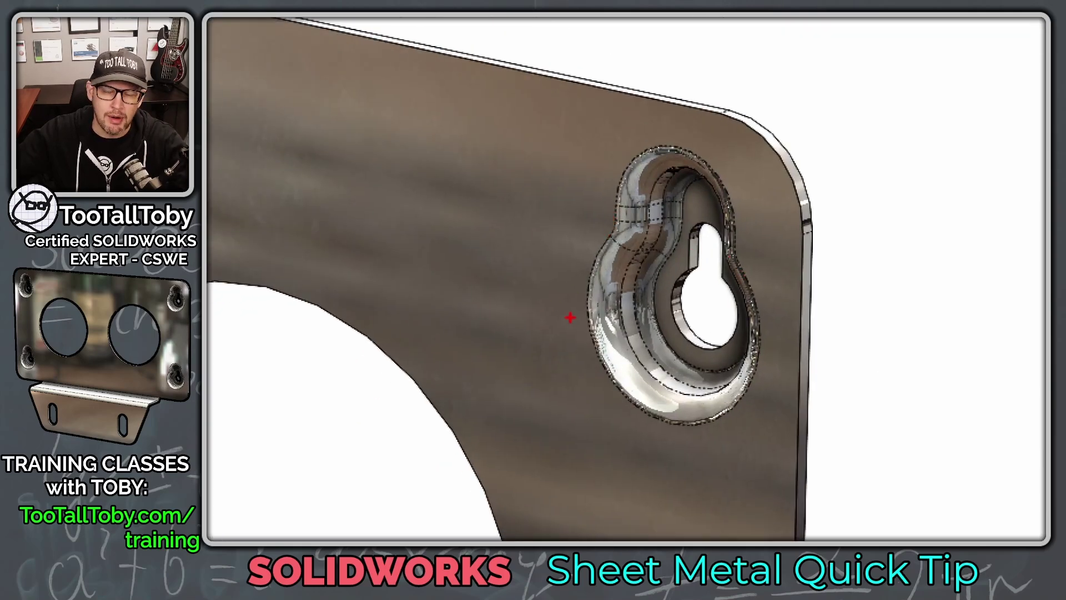
Preview the wall bracket's flat pattern, fold it back up, and bring up the New Document templates.
left_click_drag(285, 404, 683, 313)
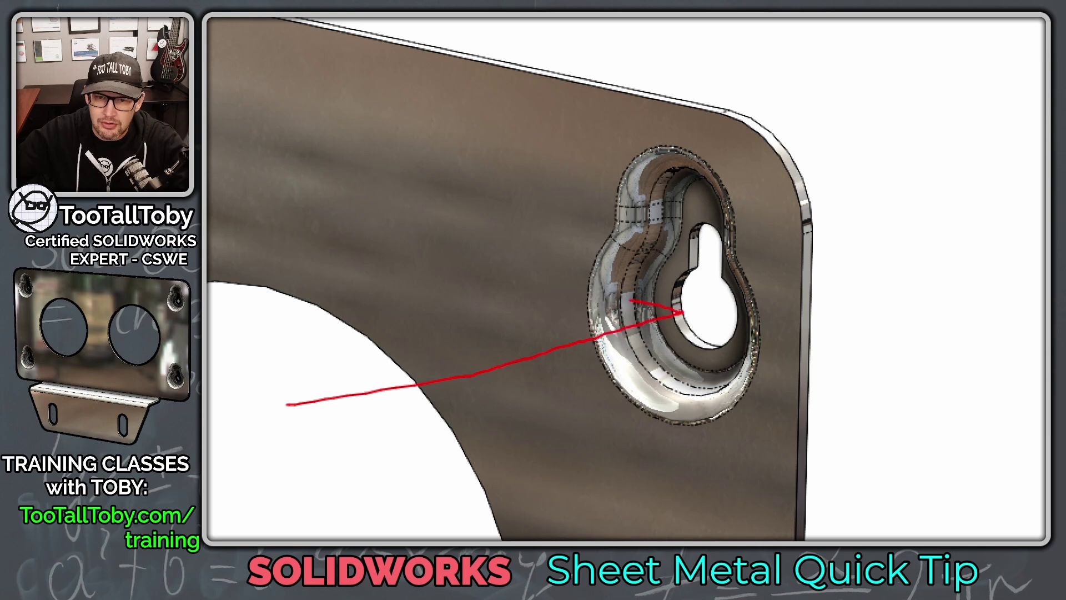
left_click_drag(649, 377, 682, 312)
left_click_drag(575, 207, 598, 250)
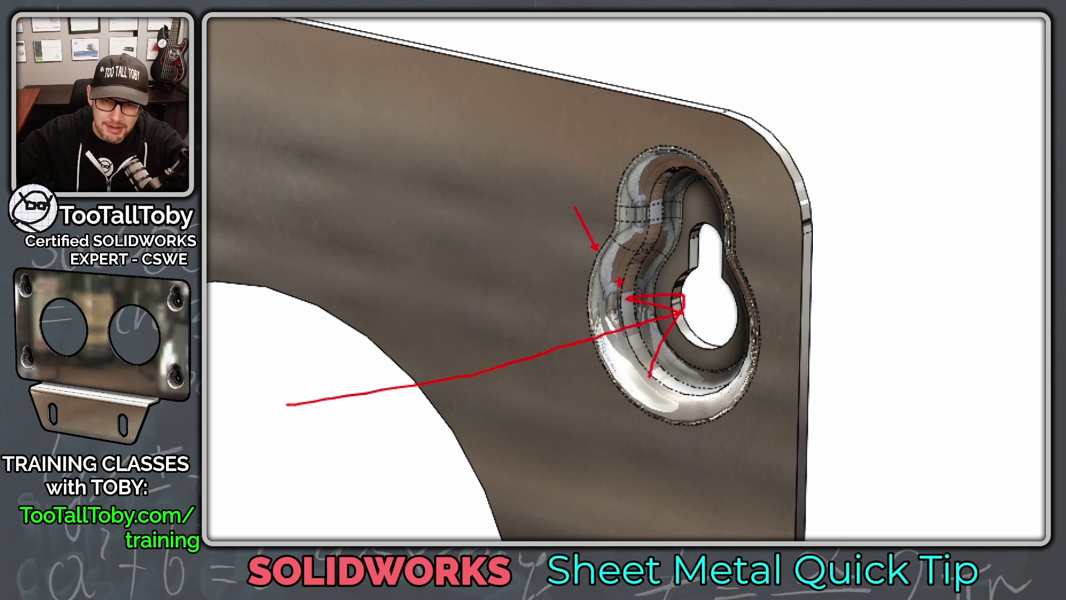
left_click_drag(638, 301, 617, 273)
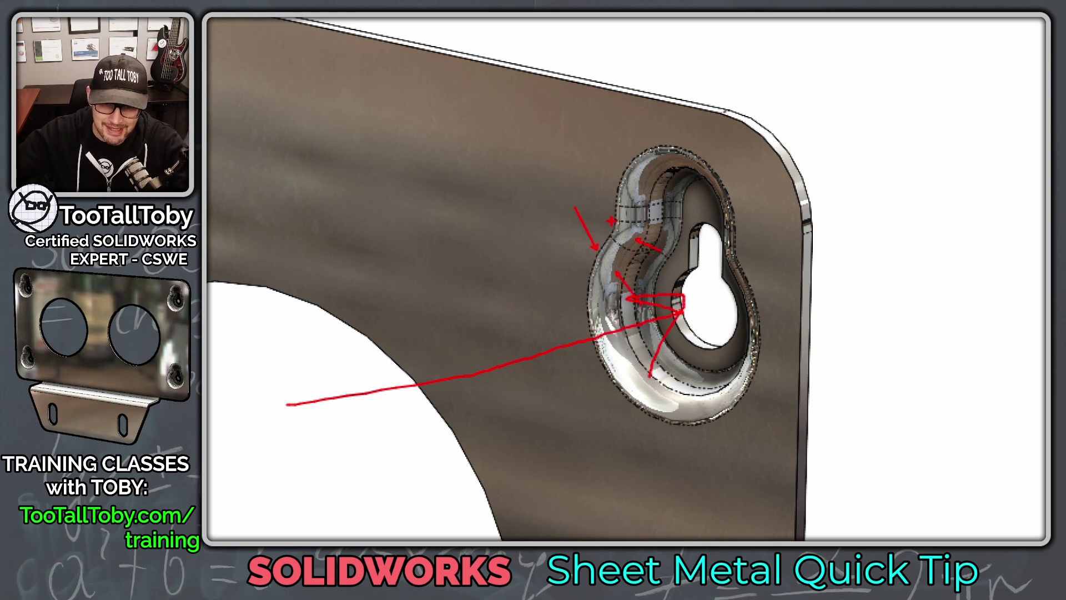
left_click_drag(590, 190, 612, 221)
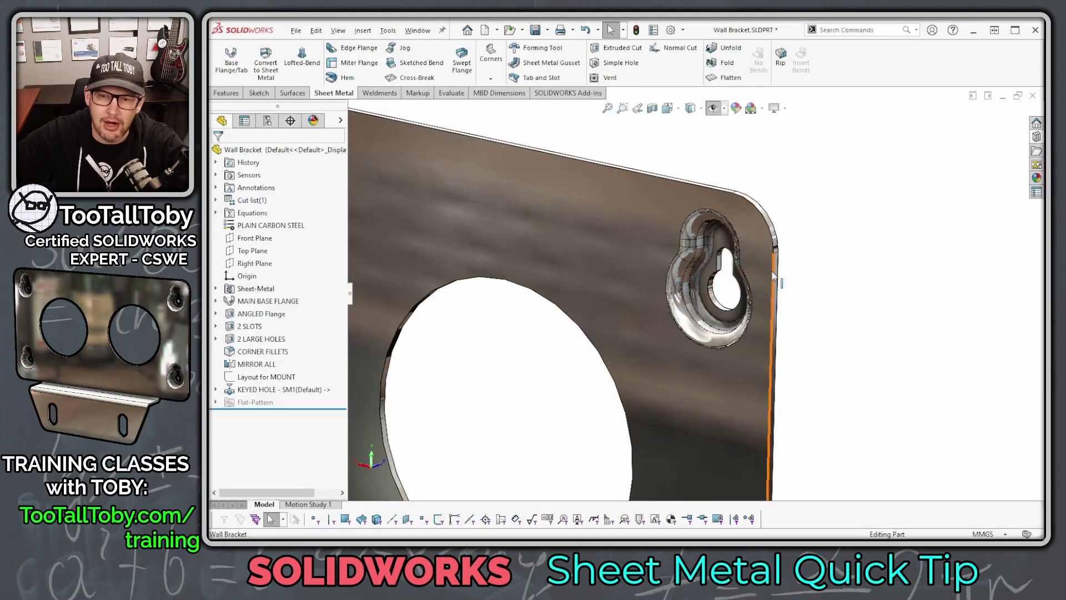
scroll(679, 324, "up", 5)
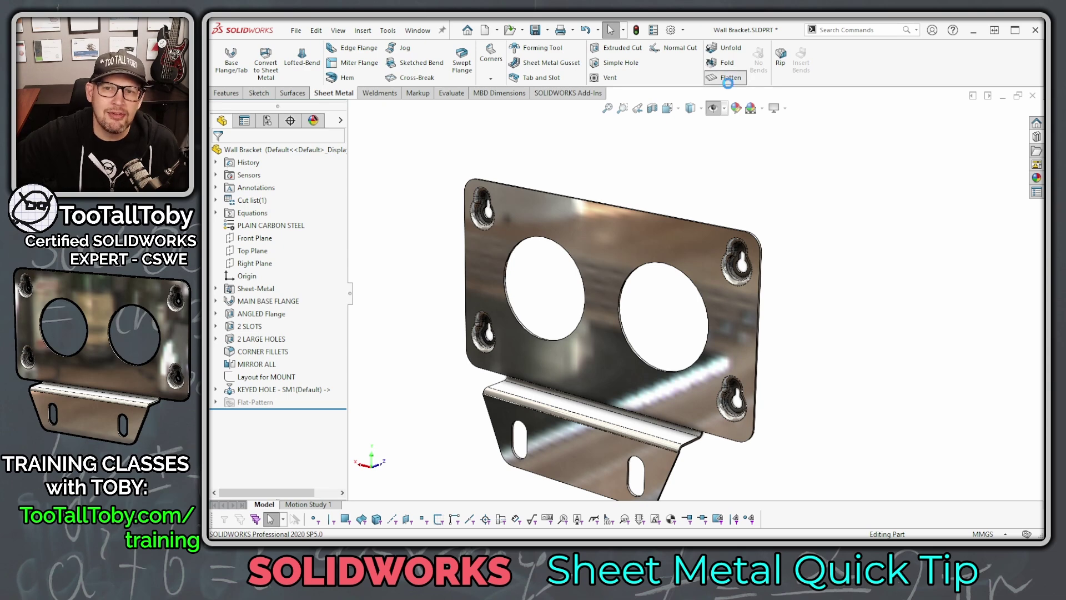
left_click(725, 78)
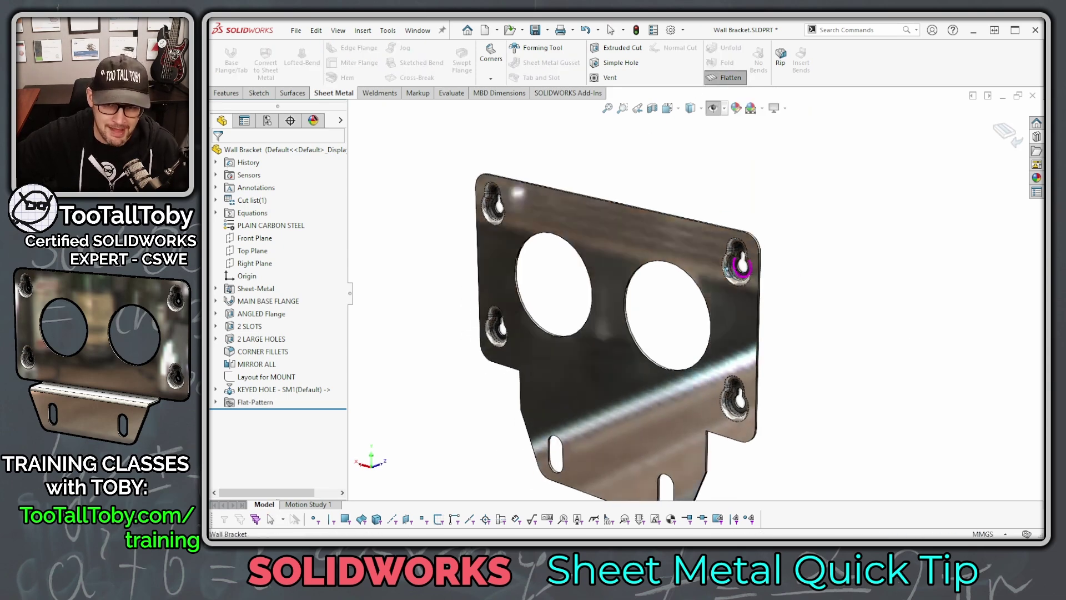
middle_click_drag(733, 261, 752, 292)
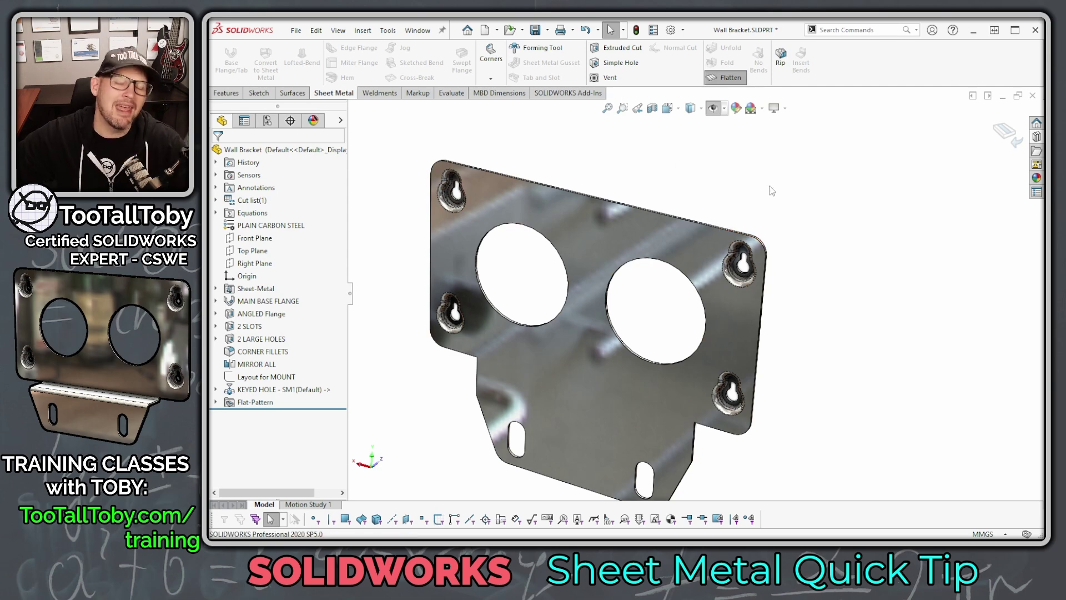
scroll(794, 213, "up", 2)
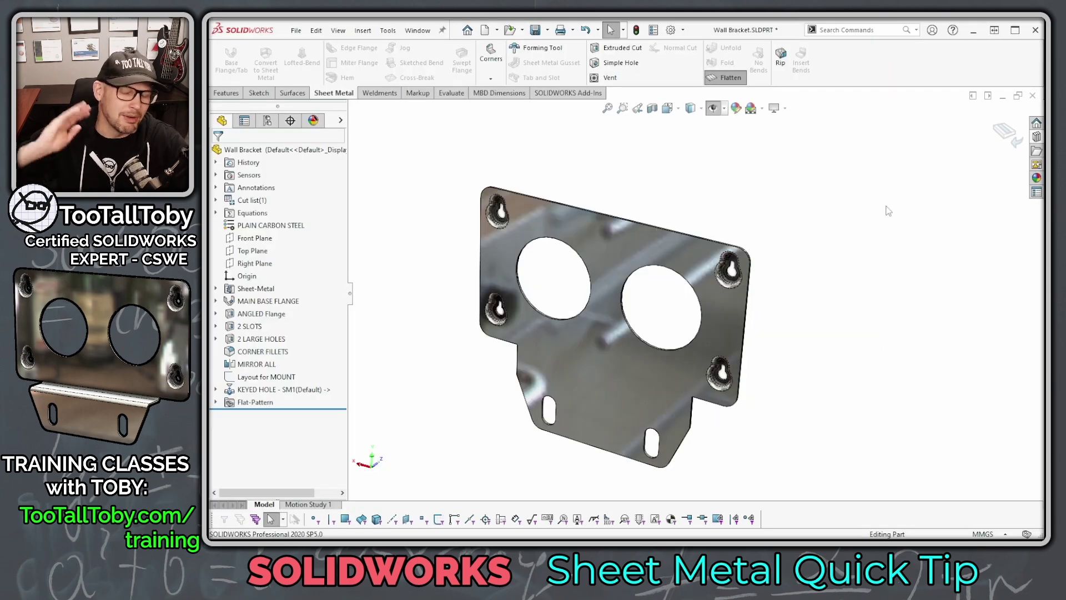
left_click(1007, 133)
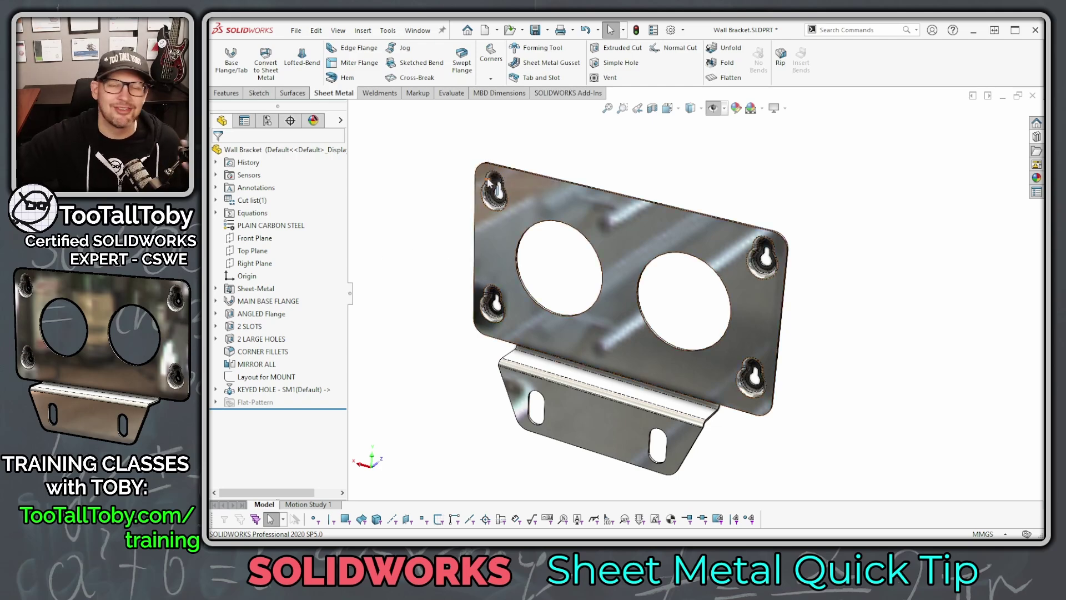
left_click(484, 30)
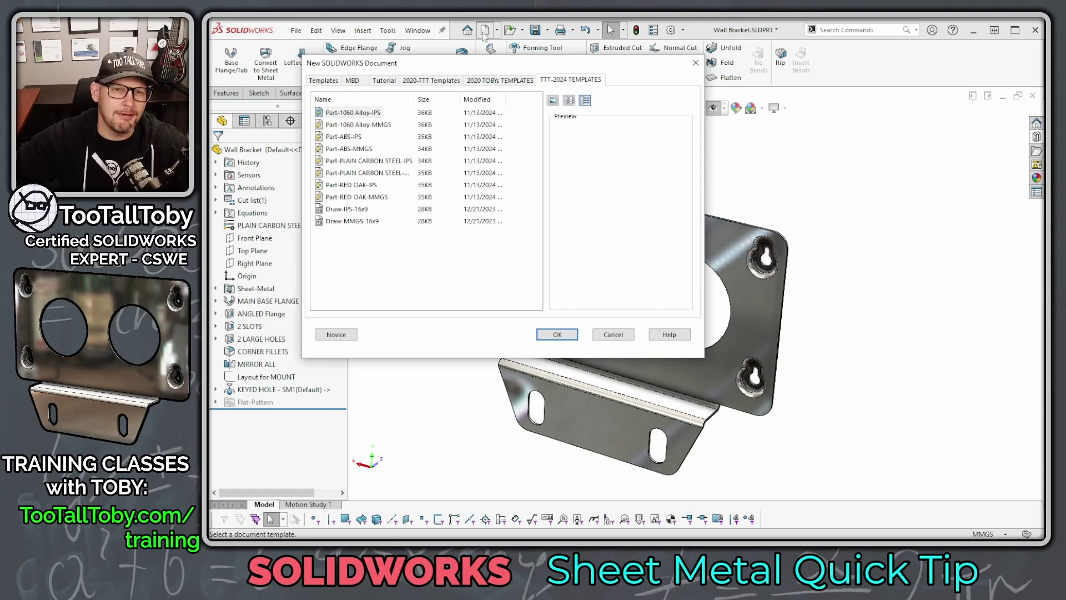
Create a PLAIN CARBON STEEL MMGS part and draw a 150 × 50 corner rectangle on the Front Plane.
double_click(383, 173)
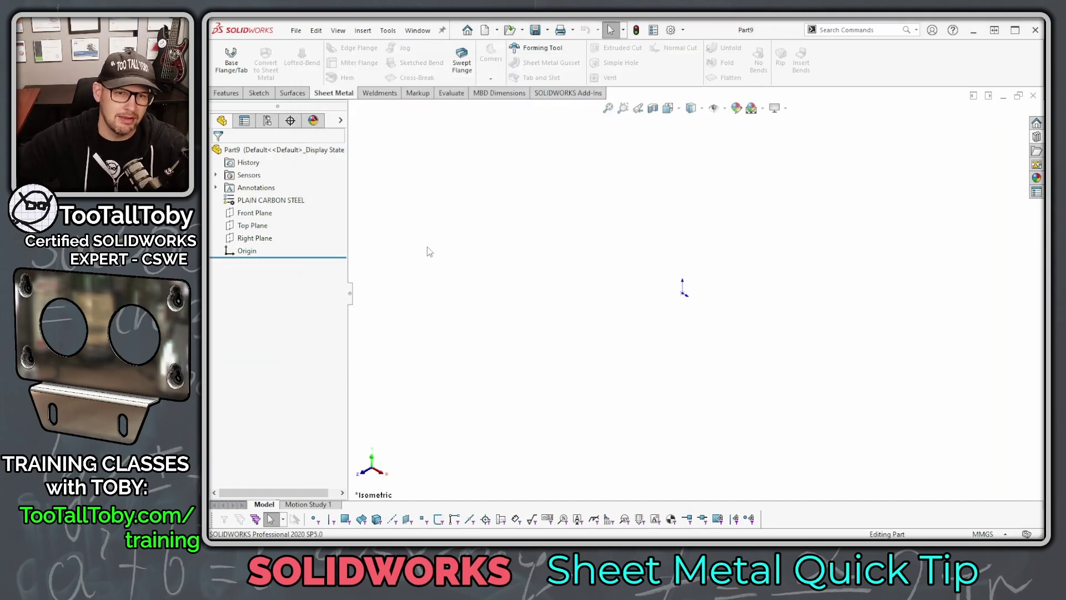
left_click(253, 213)
left_click(268, 195)
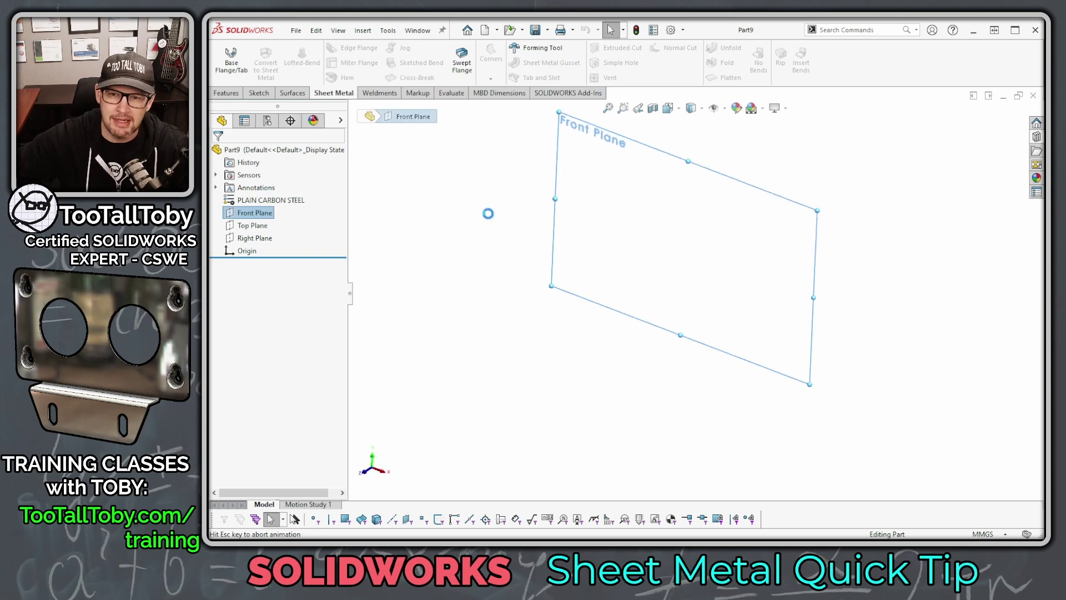
key("s")
left_click(654, 231)
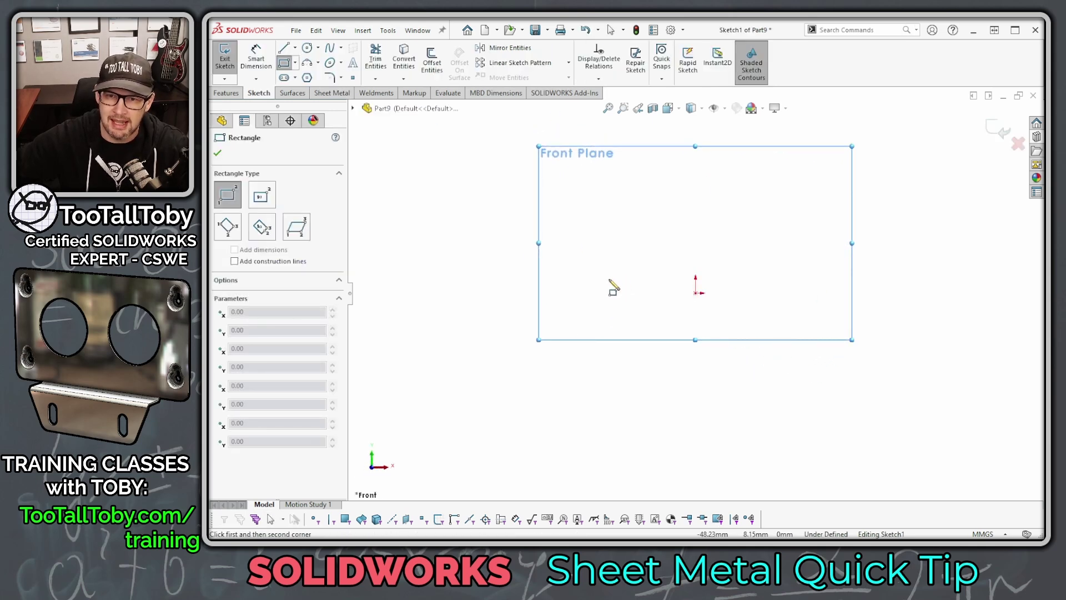
left_click(609, 280)
type("50")
key("Tab")
type("1")
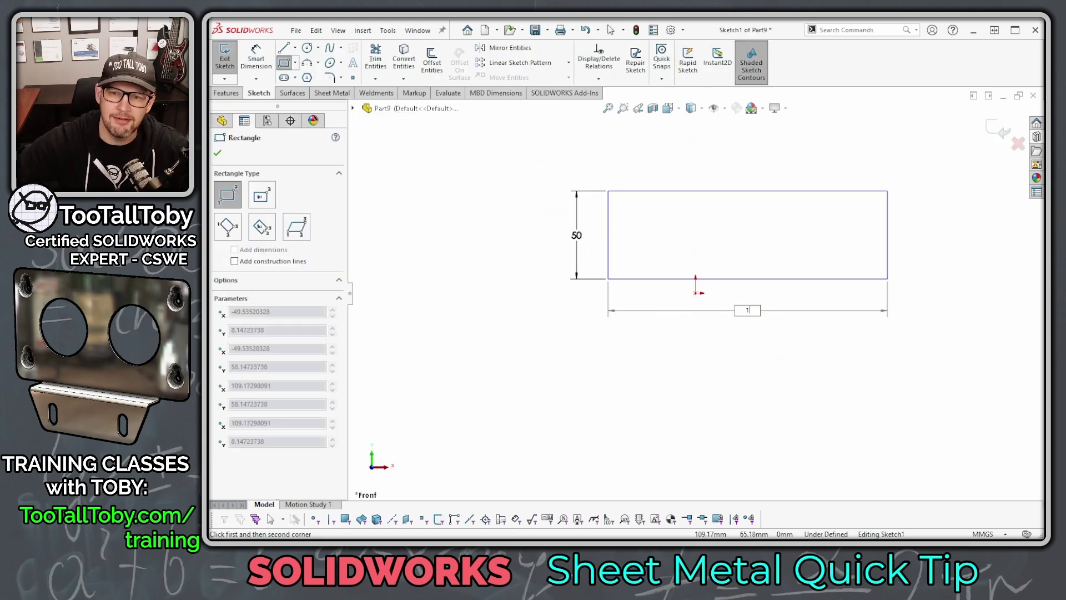
type("50")
key("Return")
key("Escape")
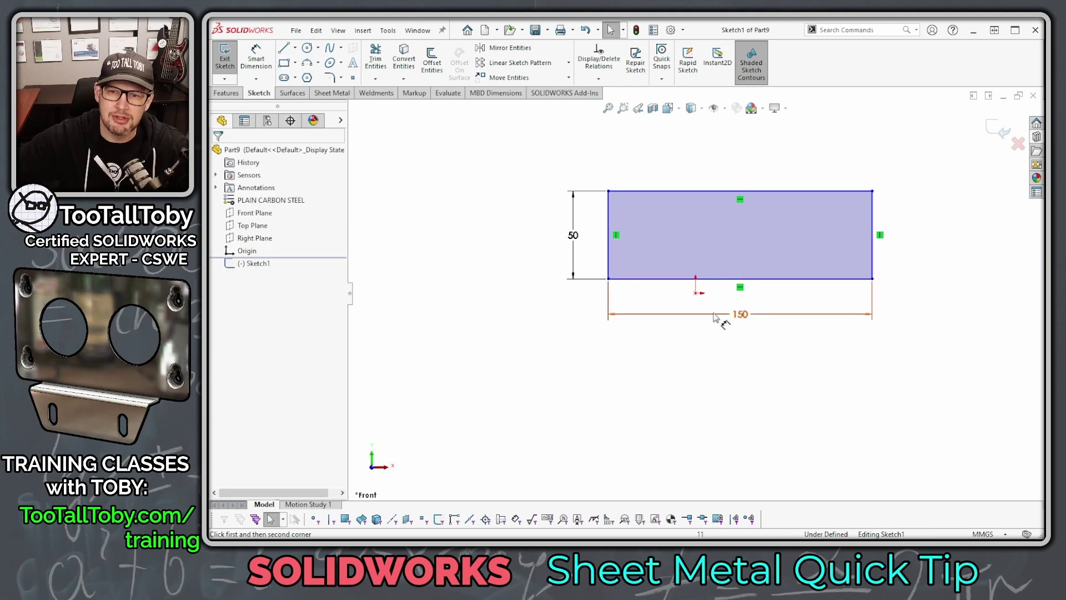
Centre the rectangle's bottom edge on the origin with a Midpoint relation and make it construction.
left_click(691, 279)
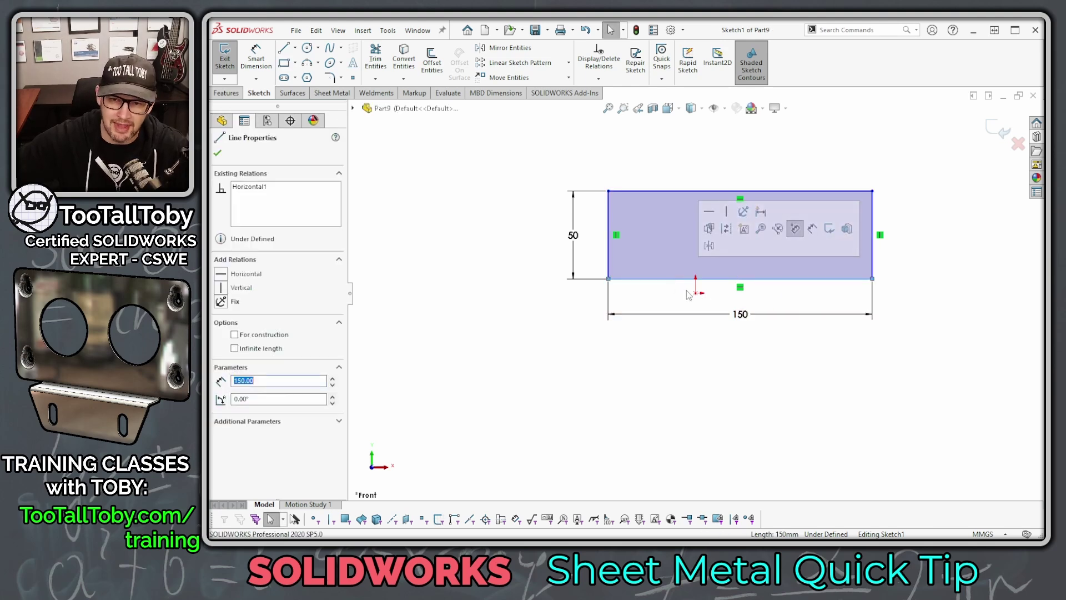
left_click(695, 294, "ctrl")
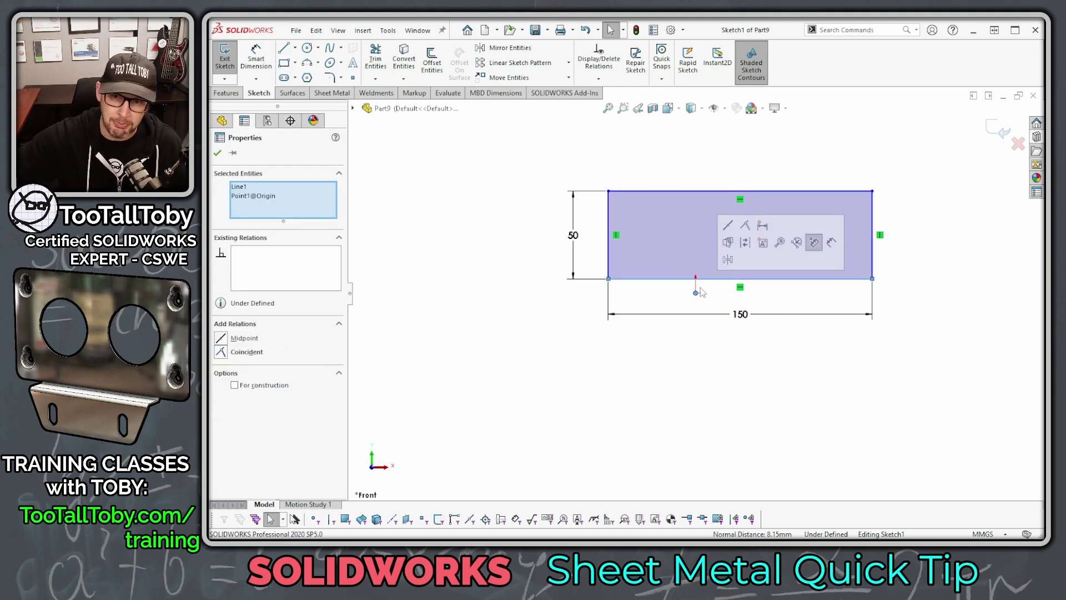
left_click(728, 225)
left_click(632, 185)
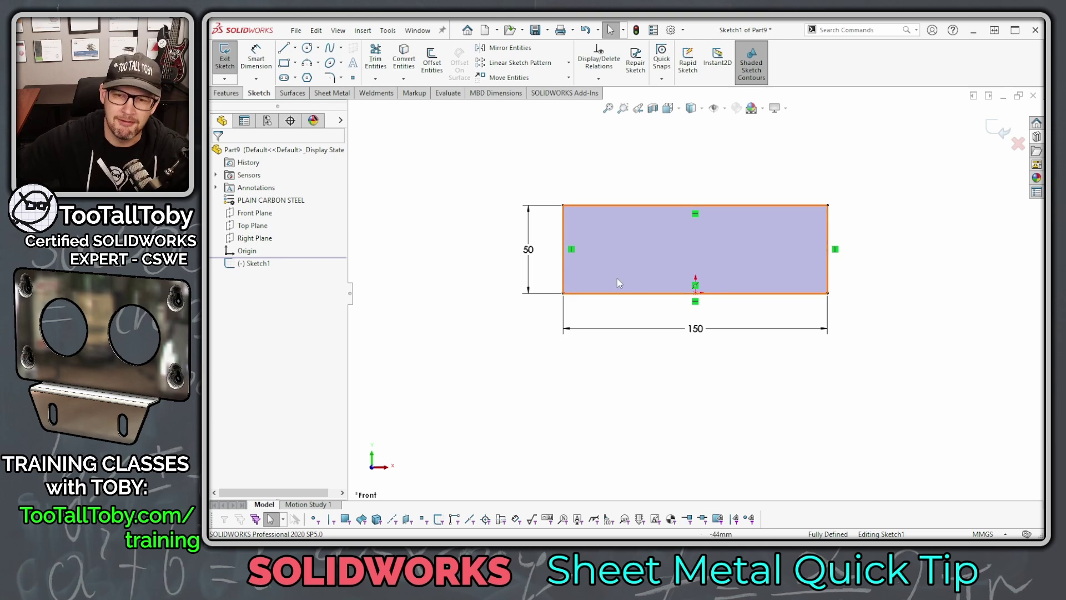
left_click(616, 293)
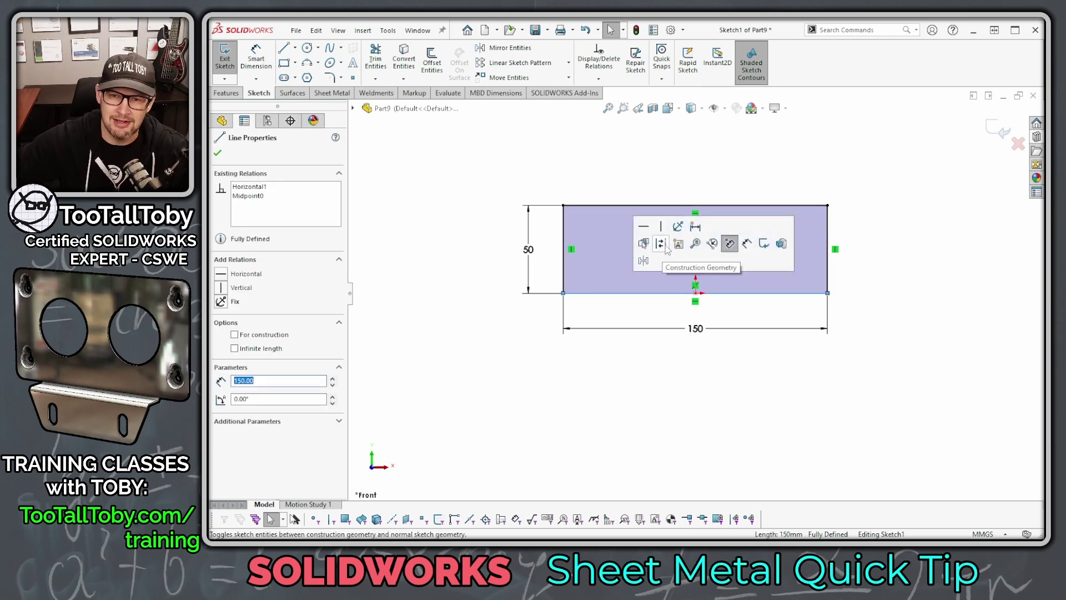
left_click(661, 244)
mouse_move(902, 329)
middle_mouse_down()
mouse_move(869, 350)
mouse_move(881, 373)
middle_mouse_up()
scroll(876, 349, "down", 3)
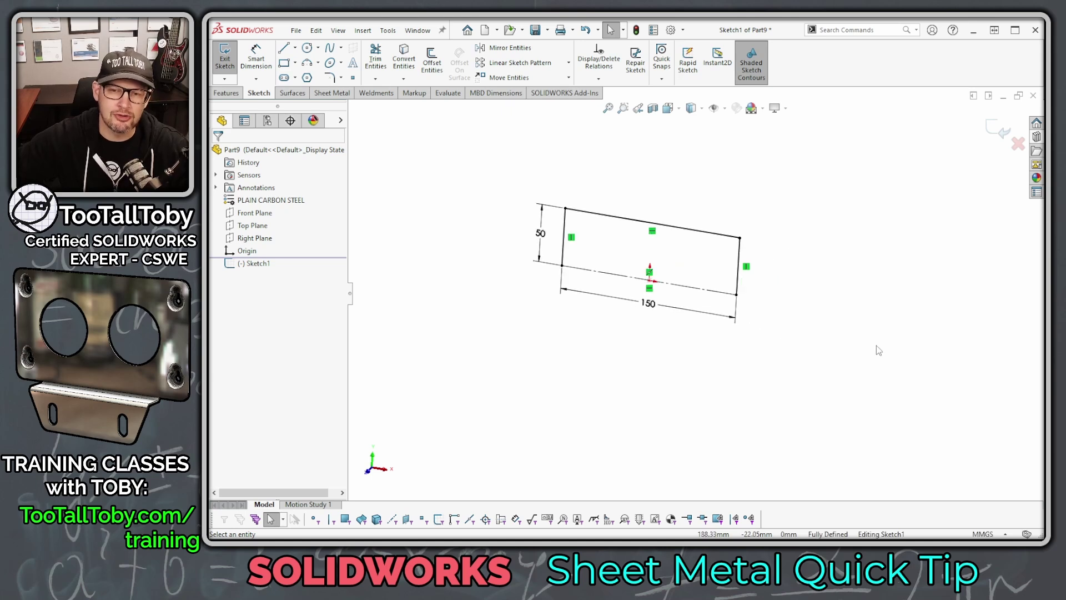
scroll(634, 233, "up", 2)
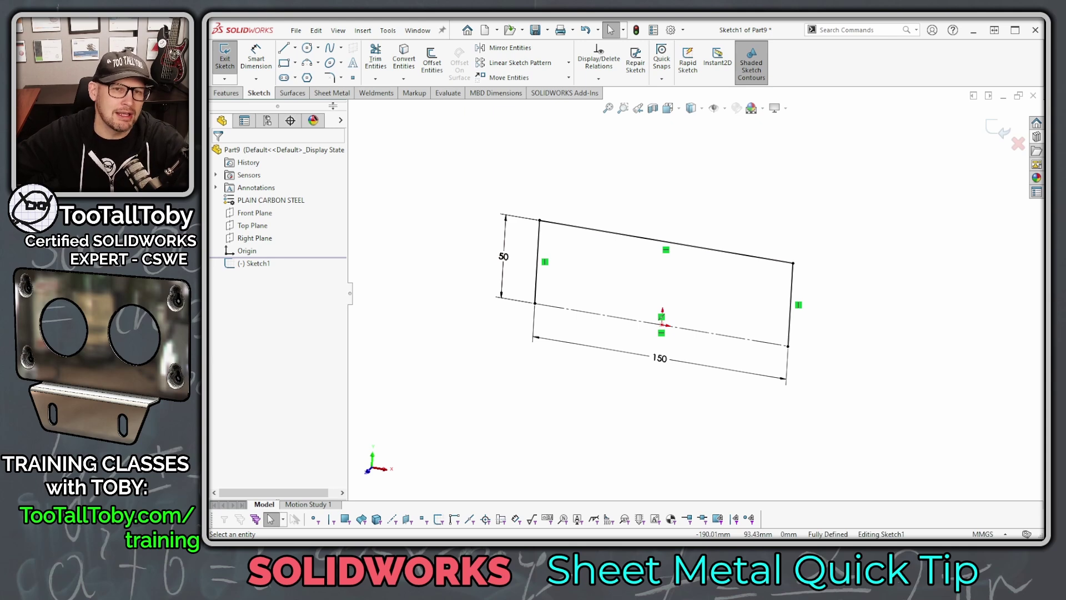
Make a 200 mm deep Base Flange, 3 mm thick with 5 mm bends, then start a new document.
left_click(334, 96)
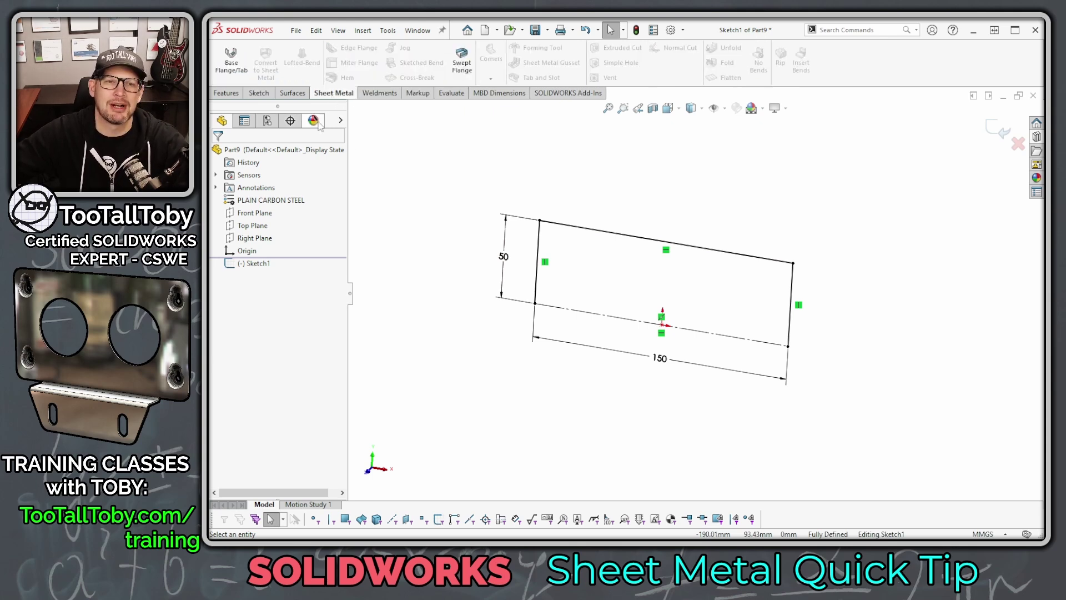
left_click(229, 72)
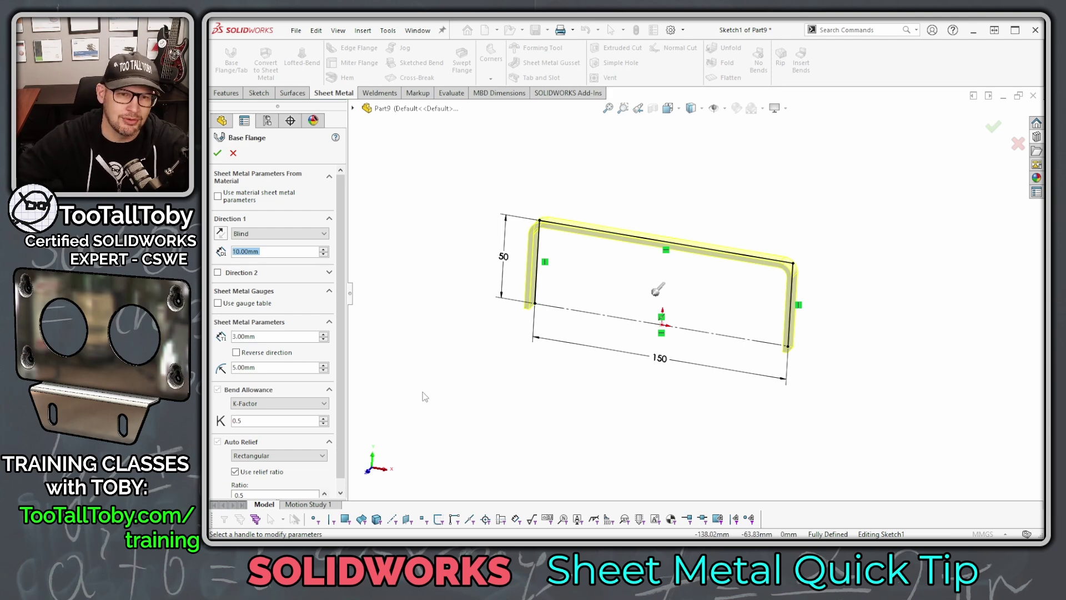
type("200")
key("Return")
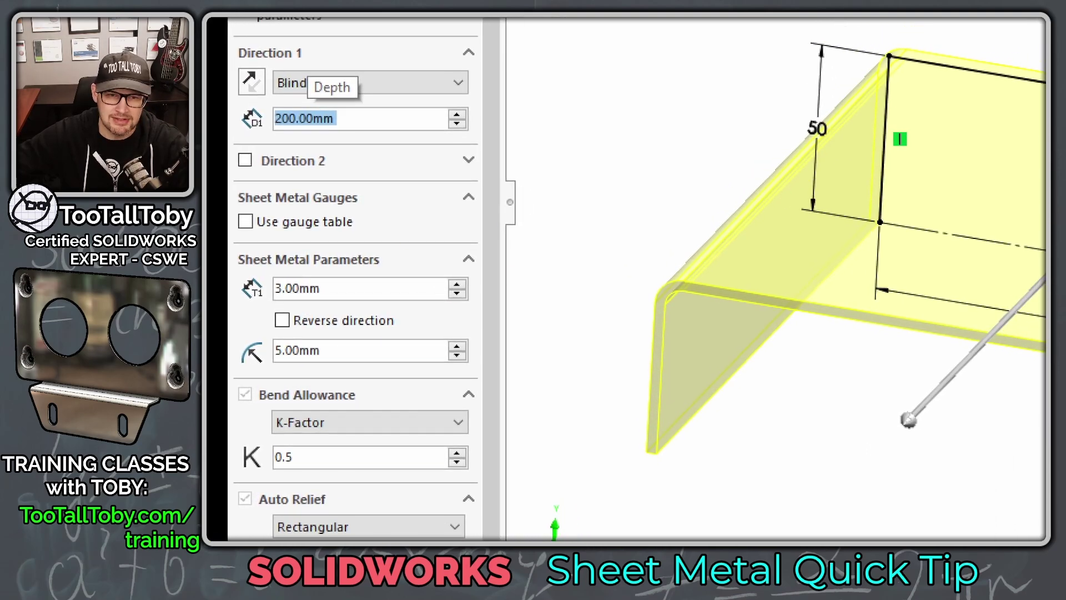
left_click_drag(256, 304, 461, 305)
left_click_drag(228, 368, 525, 369)
left_click_drag(330, 277, 502, 189)
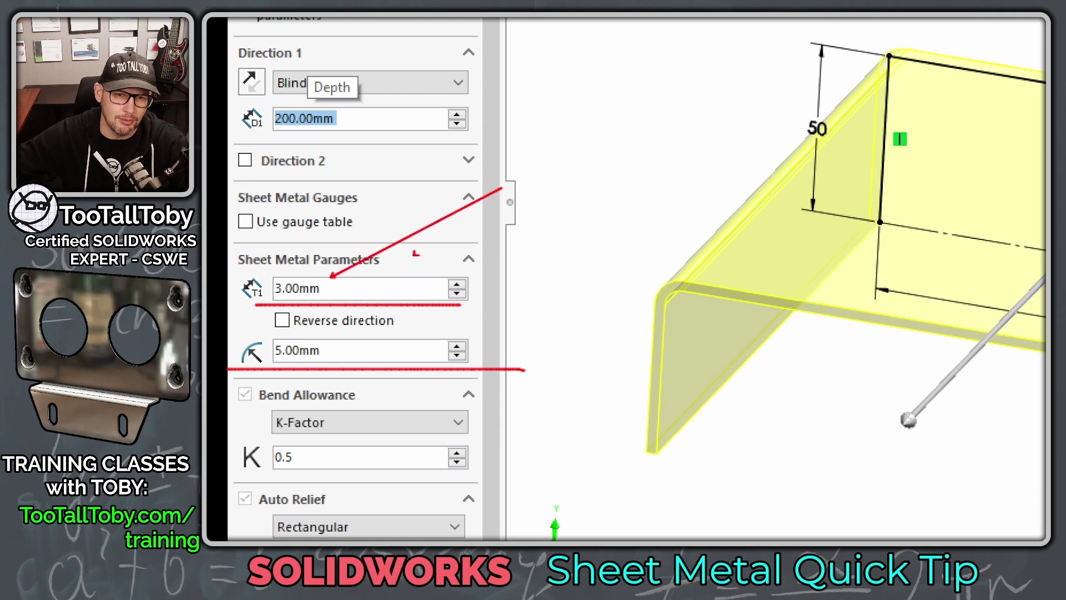
left_click_drag(338, 345, 548, 291)
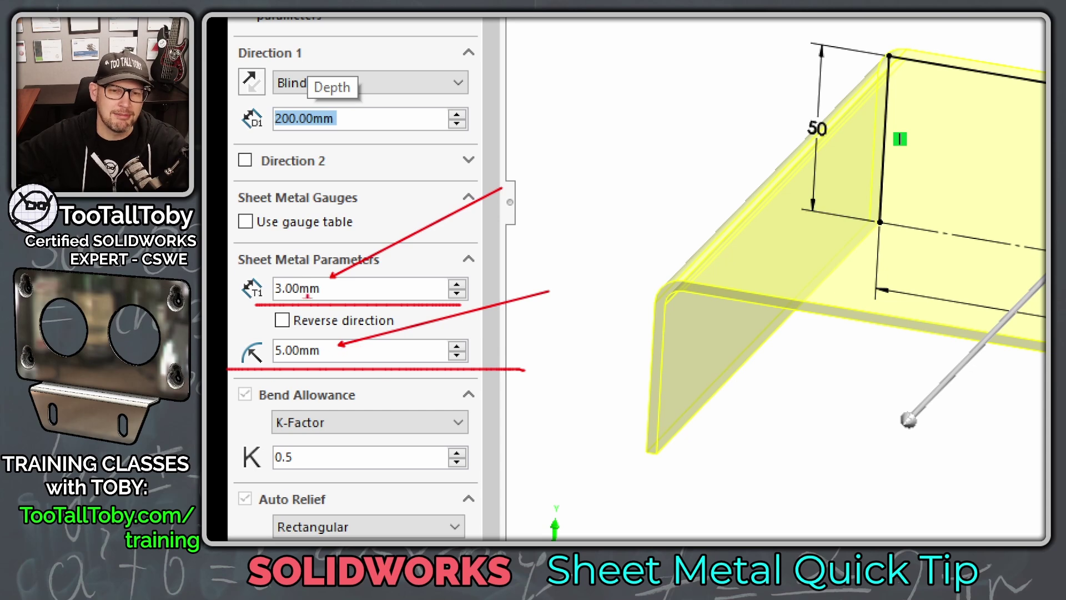
key("Escape")
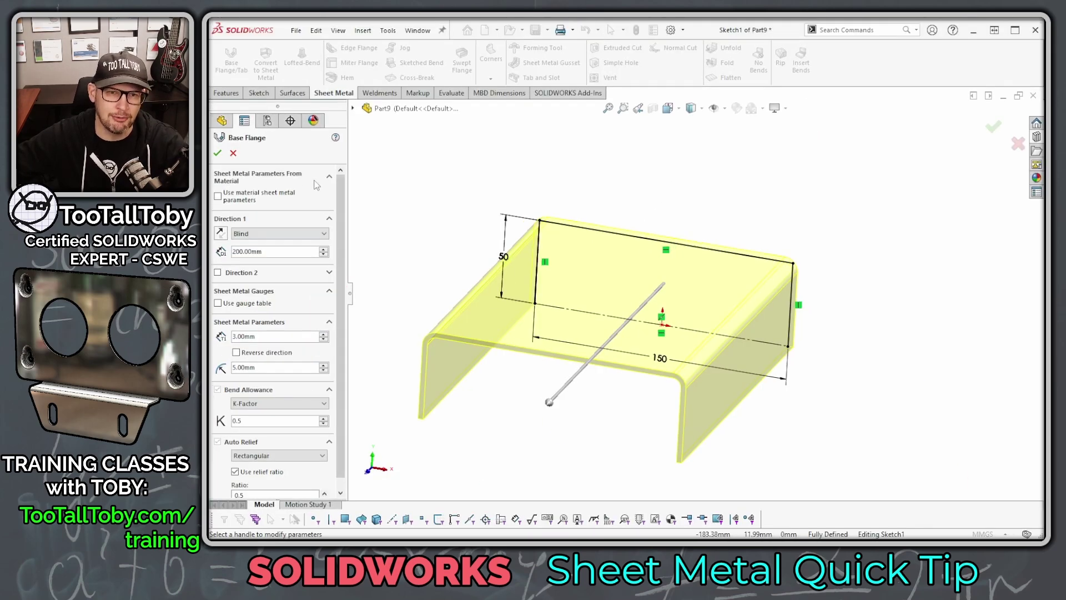
left_click(217, 153)
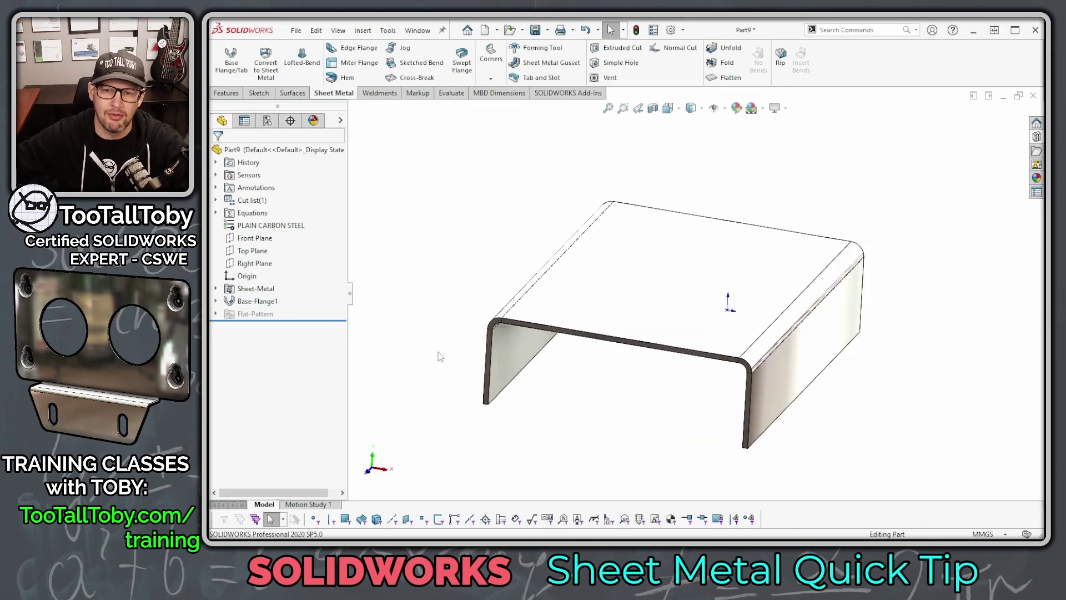
middle_click_drag(437, 358, 476, 358)
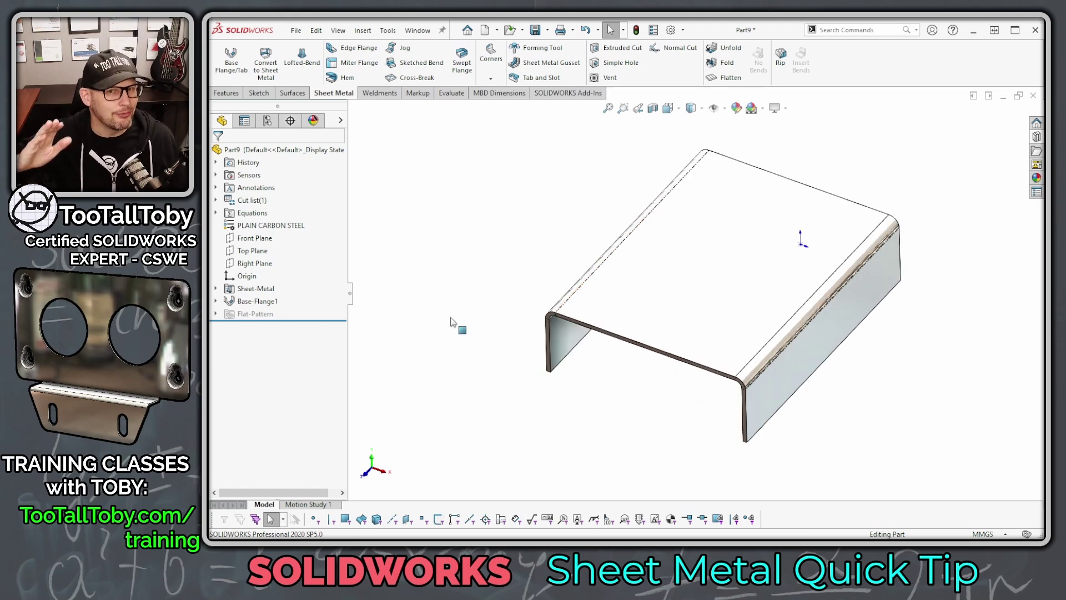
left_click(485, 30)
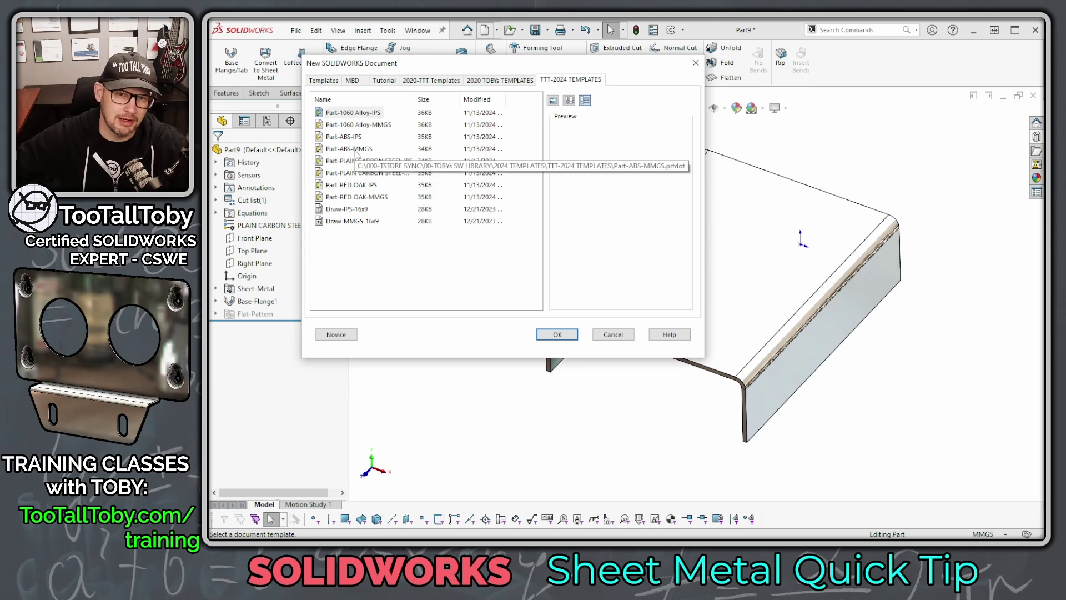
Create a new Part-ABS-MMGS part and start a sketch on the Top Plane.
double_click(352, 148)
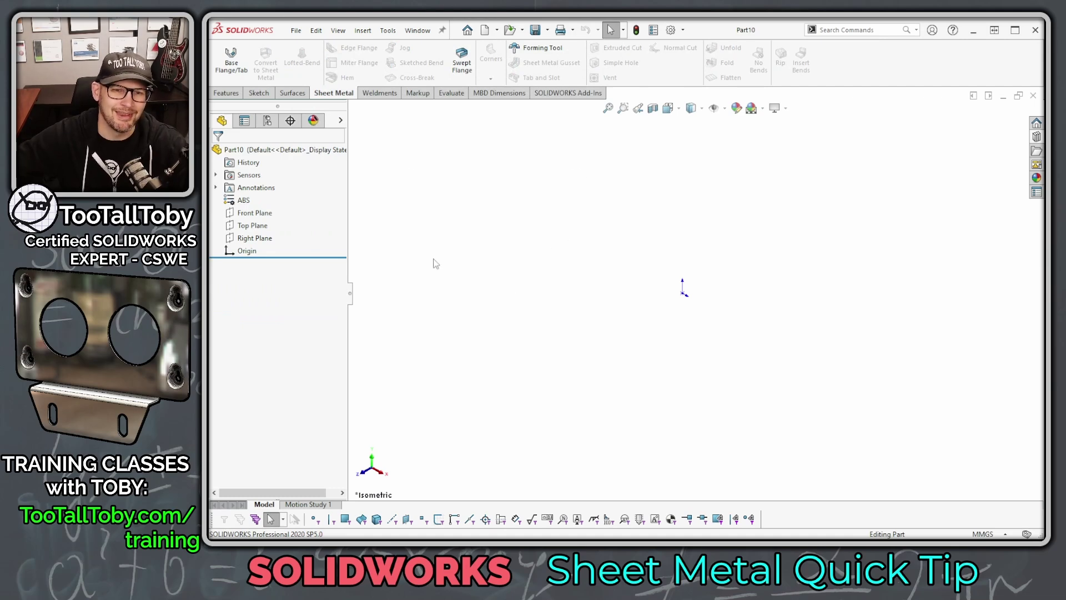
left_click(253, 225)
key("ctrl+8")
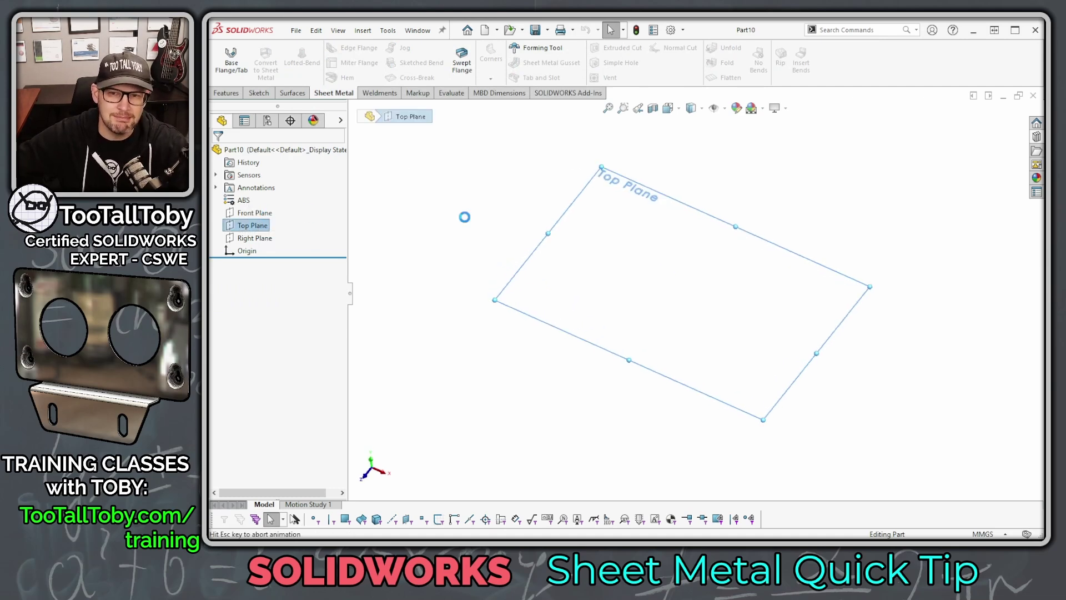
key("s")
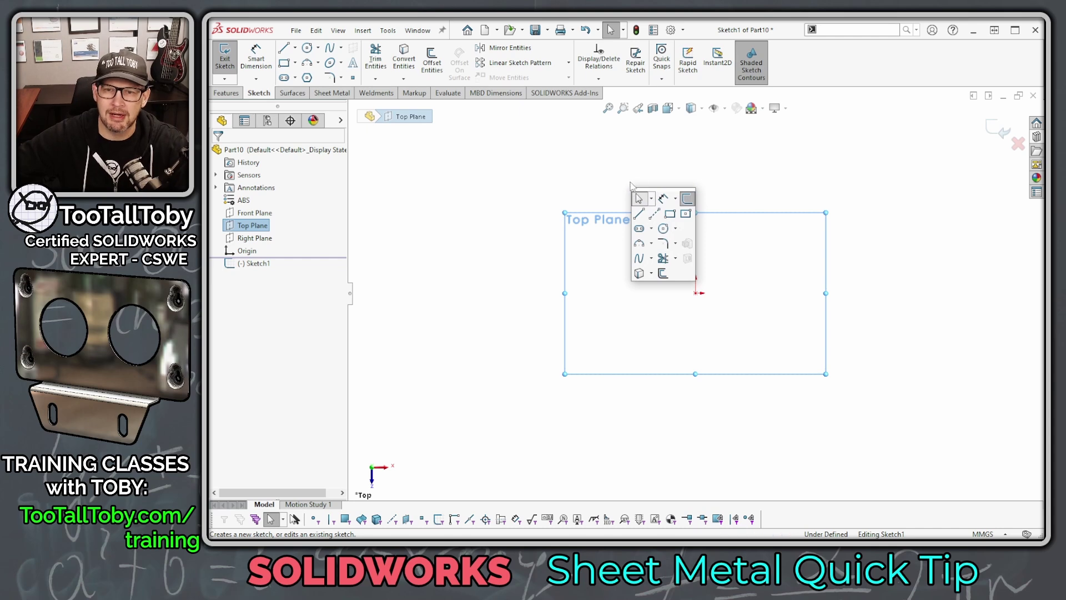
Draw a 50 × 75 centre rectangle centred on the origin.
left_click(686, 214)
left_click(697, 292)
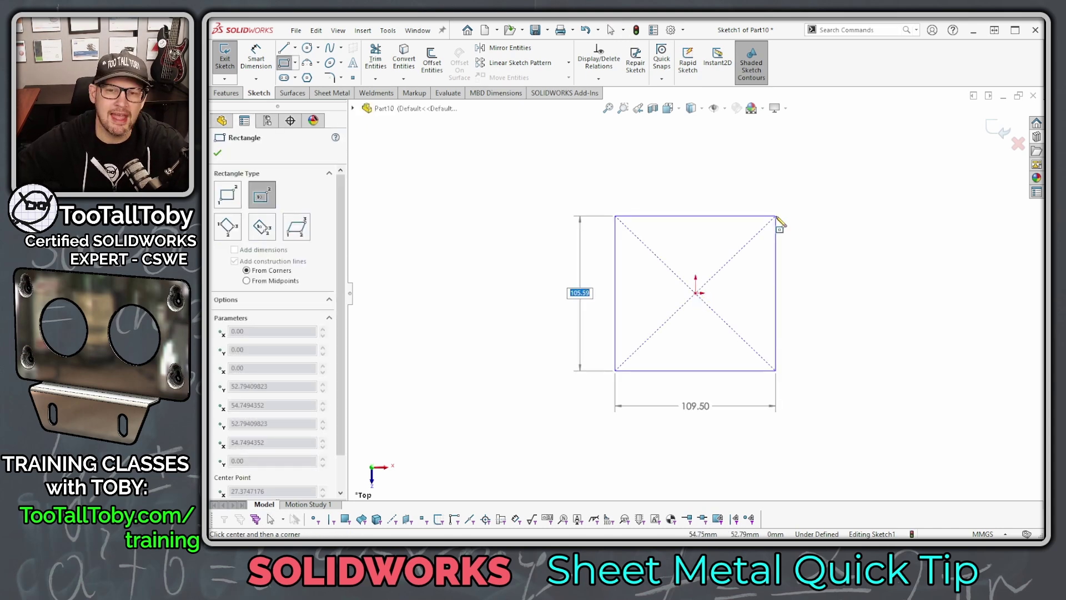
type("75")
key("Tab")
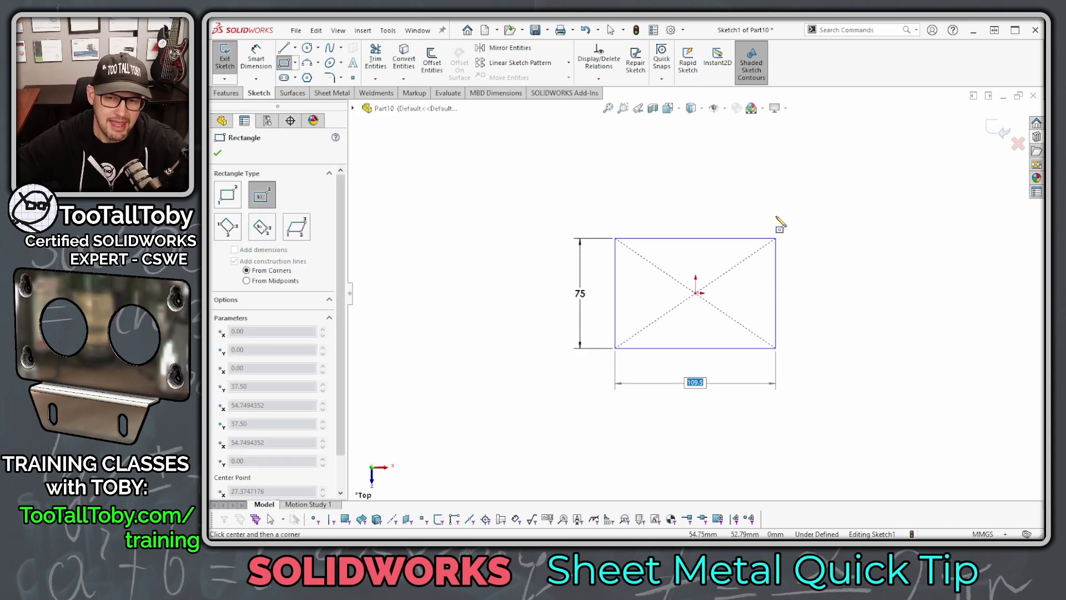
type("50")
key("Return")
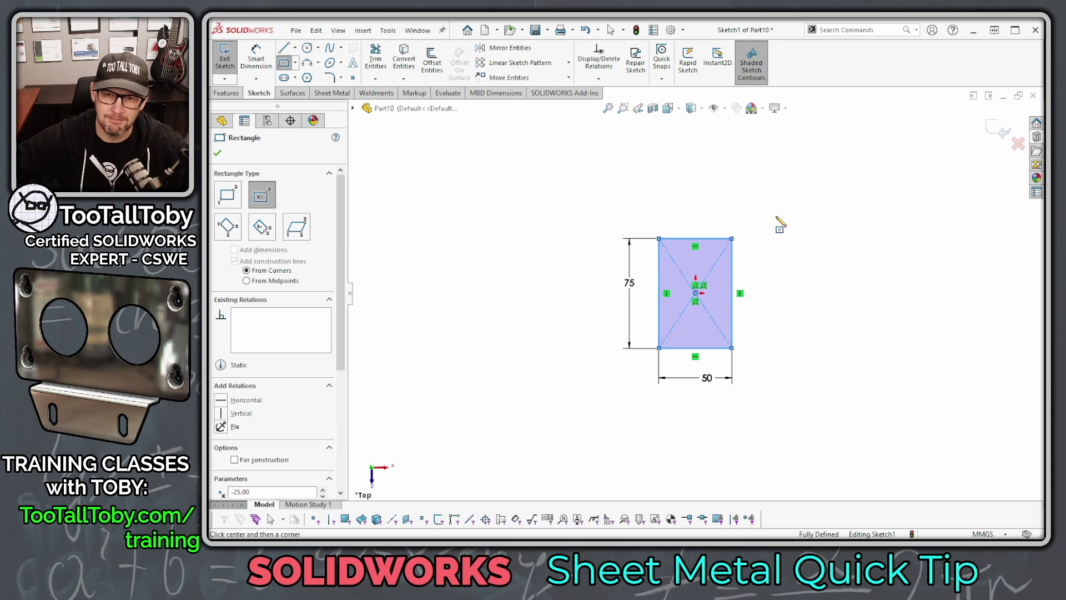
key("Escape")
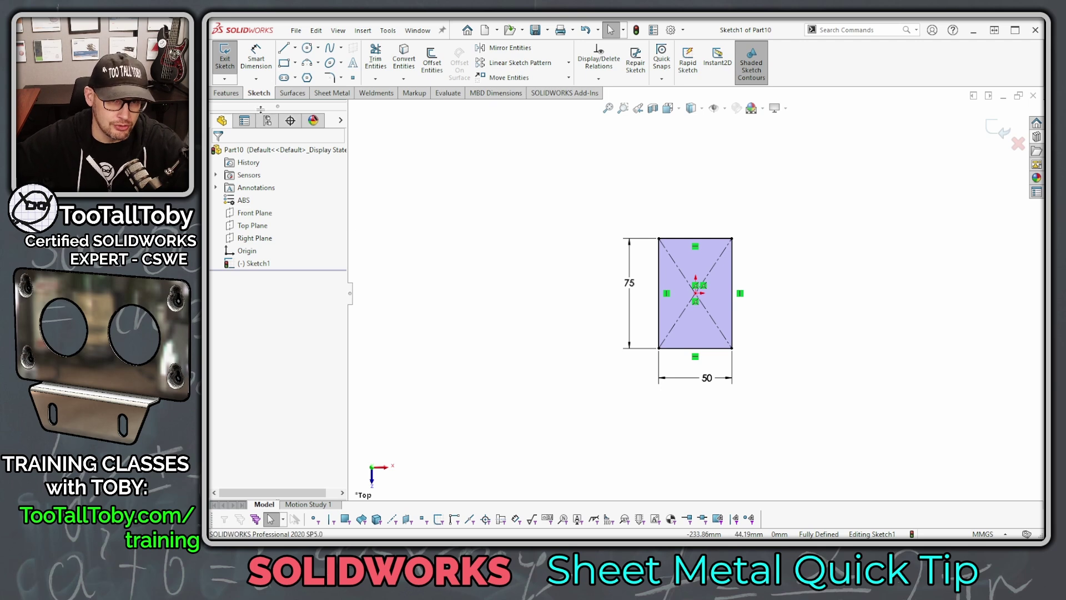
left_click(226, 93)
Extrude the 50 × 75 rectangle downward as a 20 mm Blind Boss-Extrude1.
left_click(229, 59)
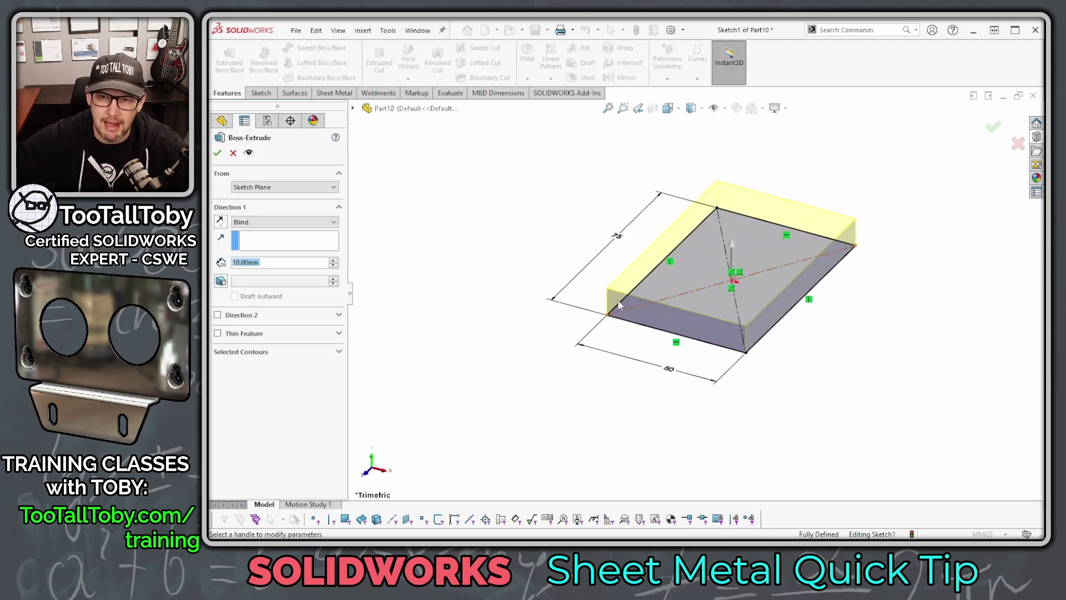
left_click(220, 222)
left_click(220, 222)
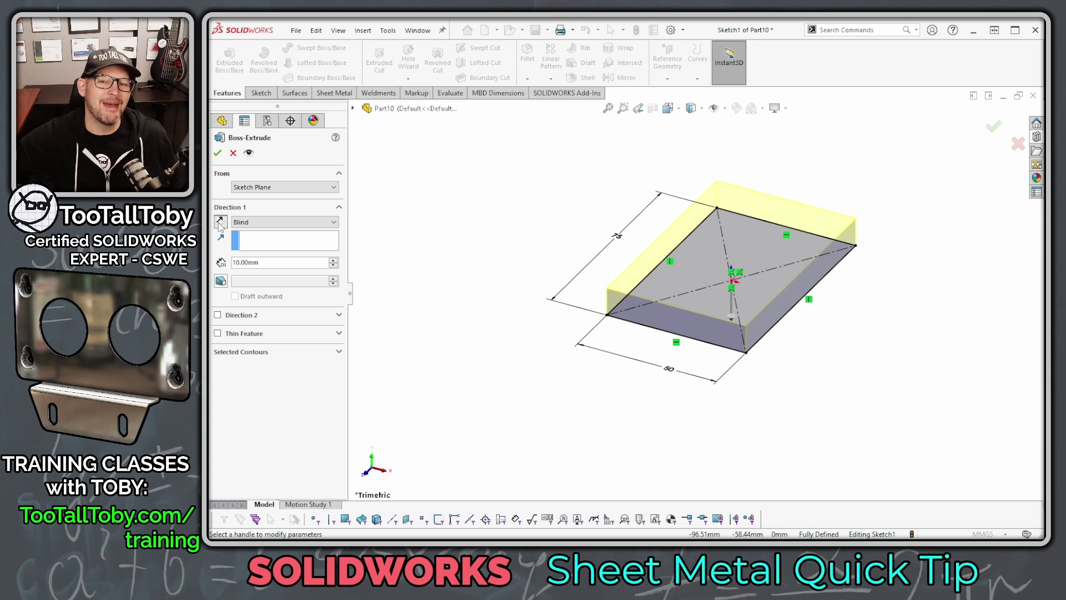
left_click(221, 221)
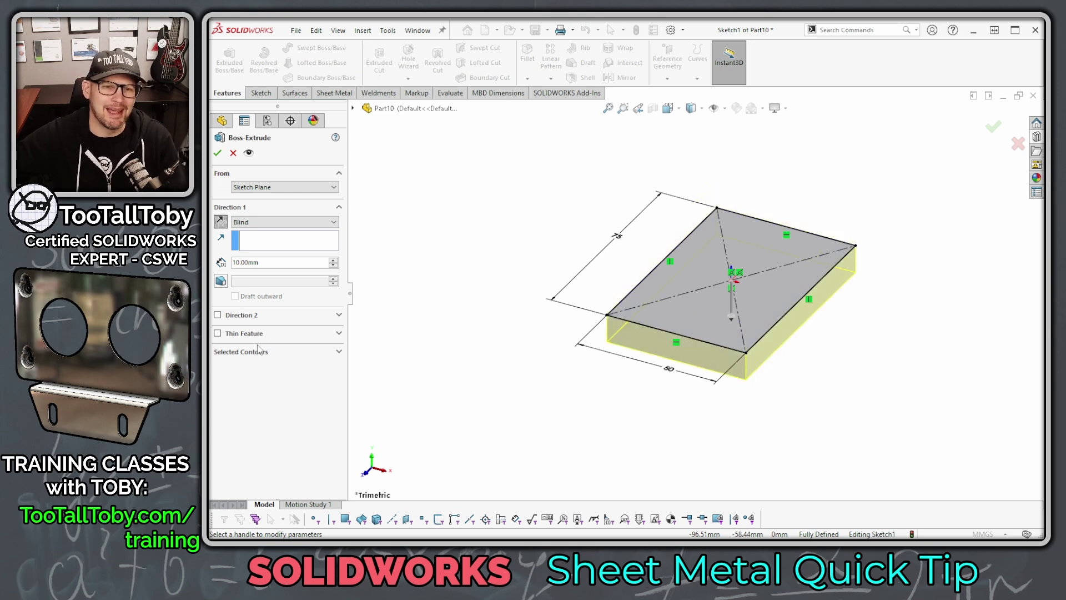
left_click(333, 260)
left_click(333, 260)
left_click(334, 261)
left_click(334, 260)
left_click(334, 261)
left_click(333, 260)
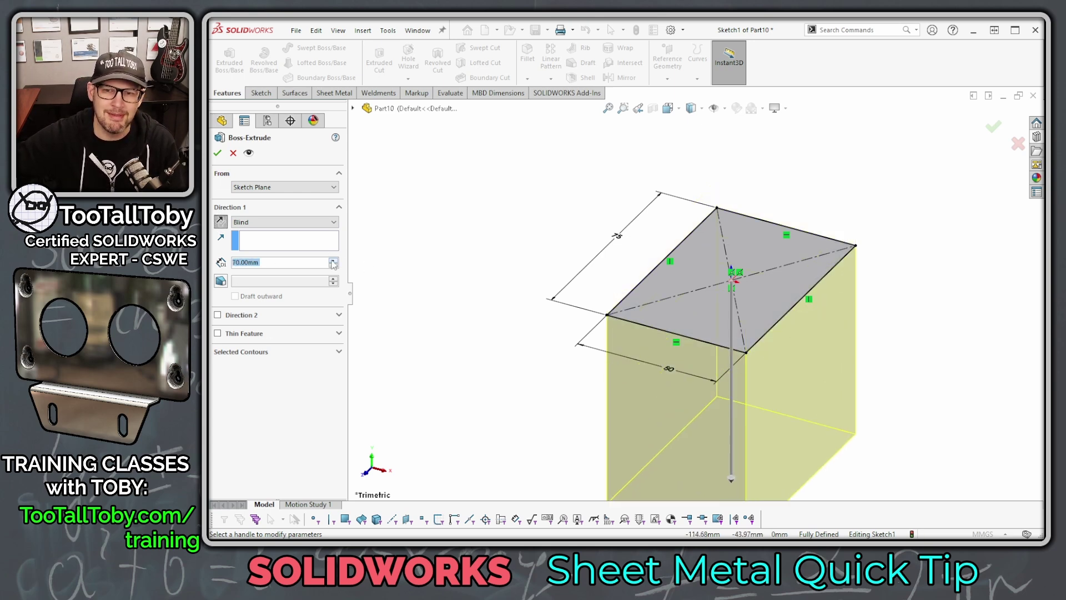
left_click(333, 265)
left_click(334, 265)
left_click(333, 265)
left_click(334, 266)
left_click(333, 266)
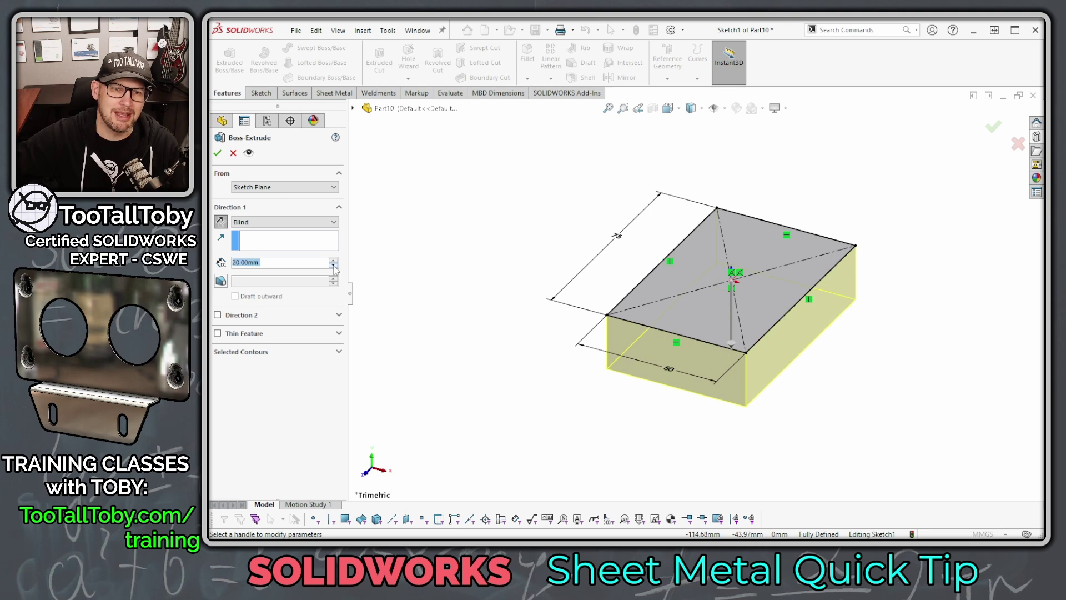
left_click(217, 153)
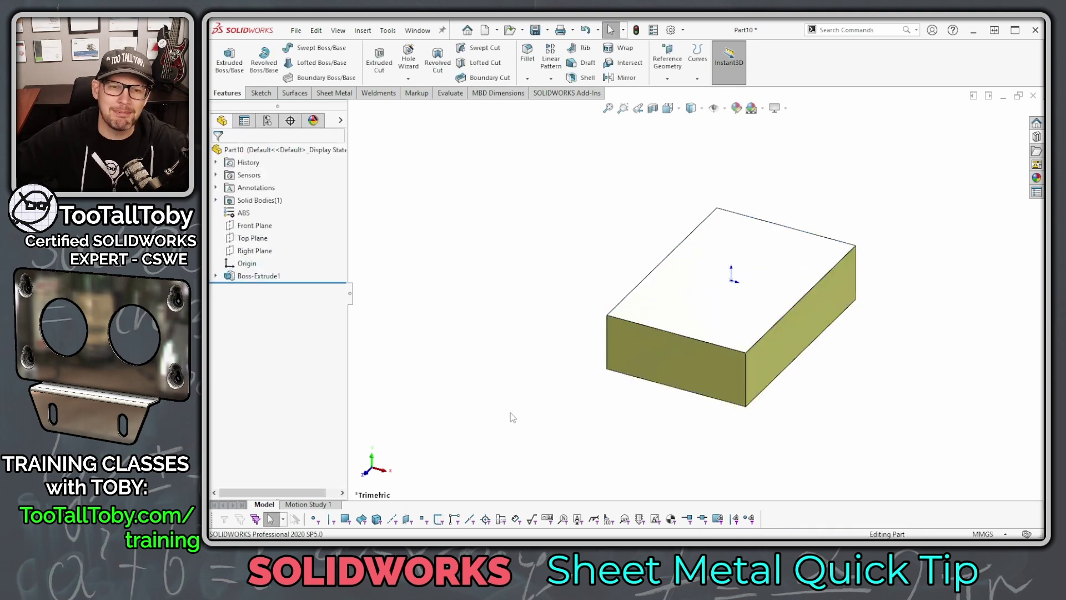
middle_click_drag(743, 353, 755, 301)
Rename Boss-Extrude1 in the FeatureManager tree to DUMMY BLOCK.
middle_click_drag(714, 361, 741, 352)
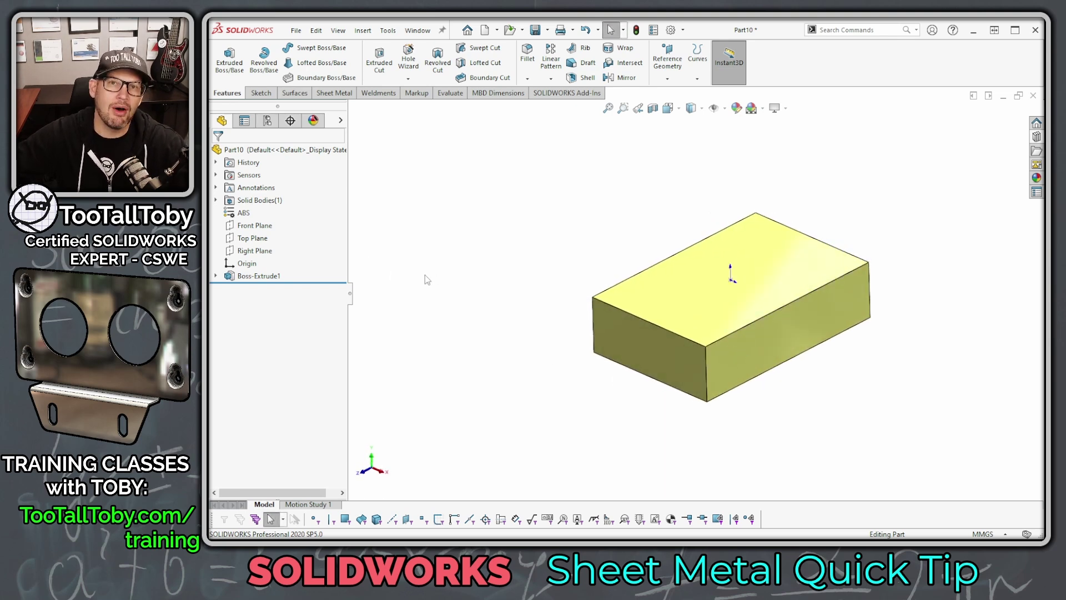
left_click(256, 276)
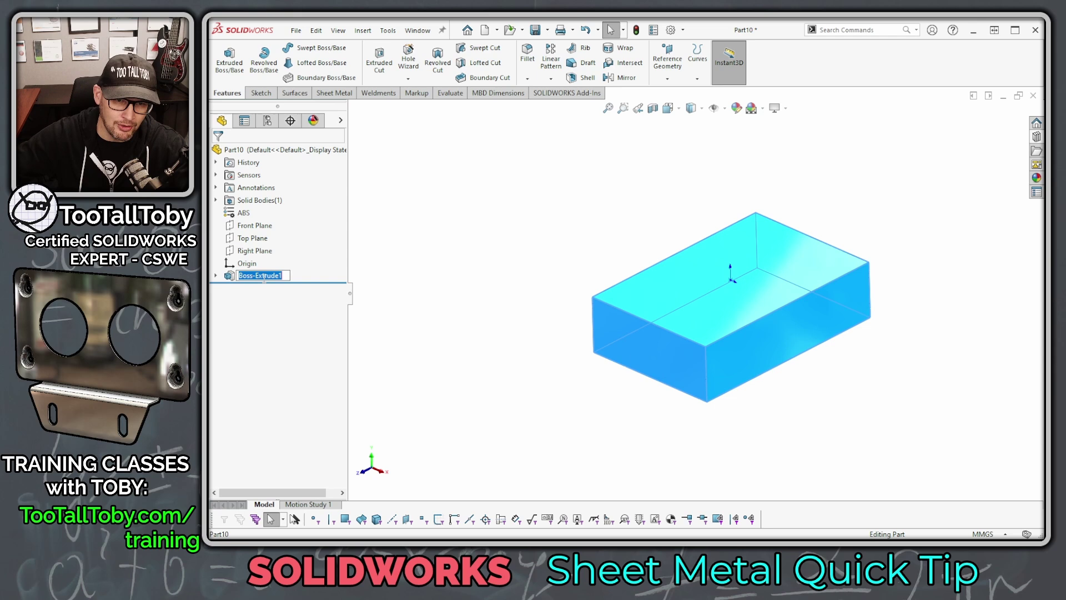
left_click(255, 276)
type("DUMMY BLOCK")
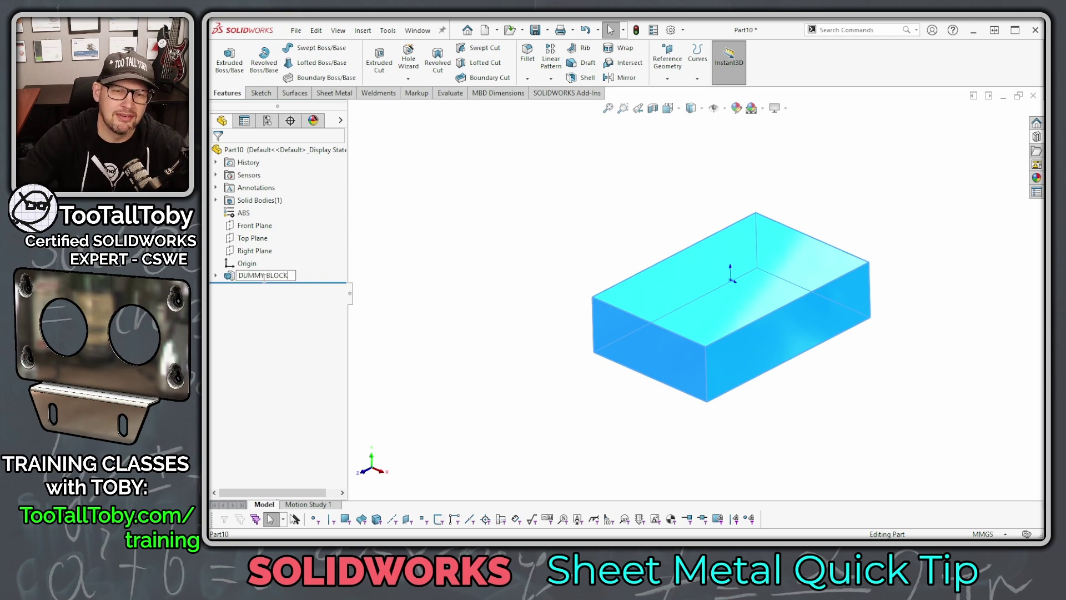
key("Return")
left_click(524, 242)
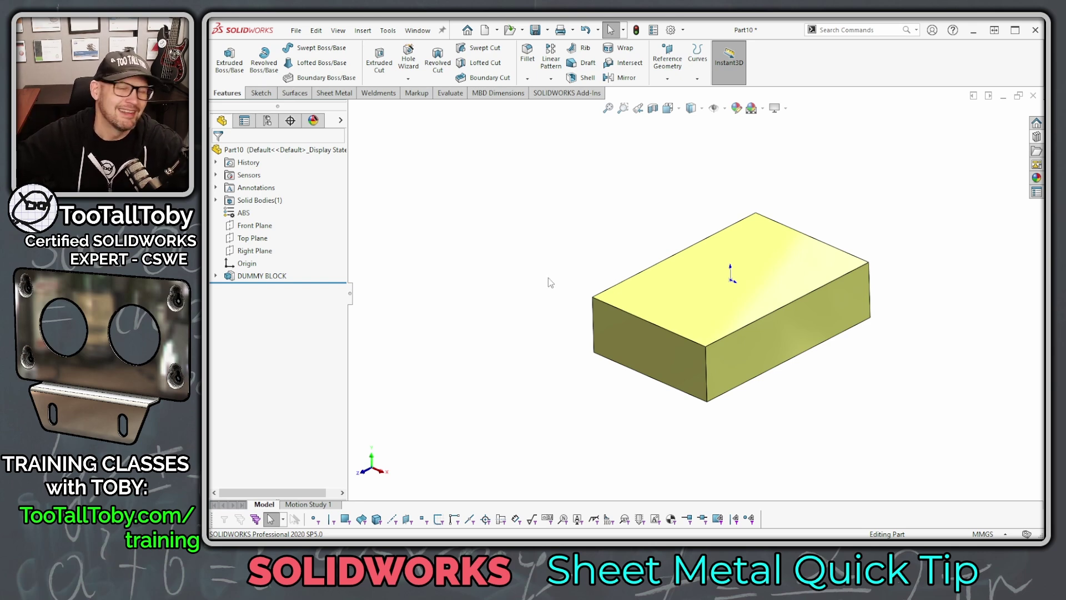
On the block's top face, sketch a Ø30 circle at the origin and a straight slot below it.
left_click(703, 298)
left_click(747, 255)
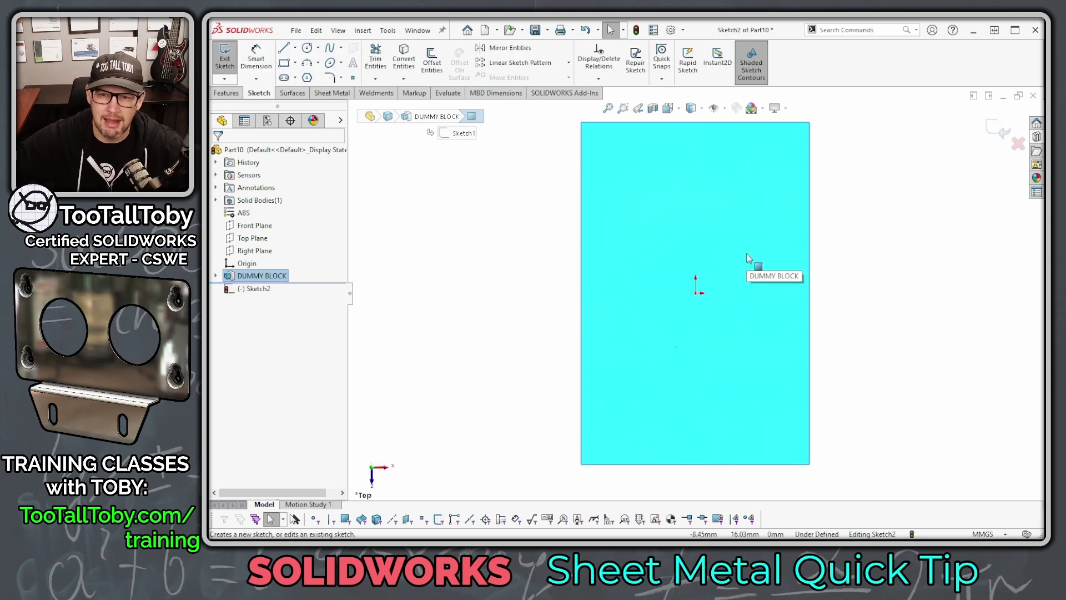
key("s")
left_click(711, 256)
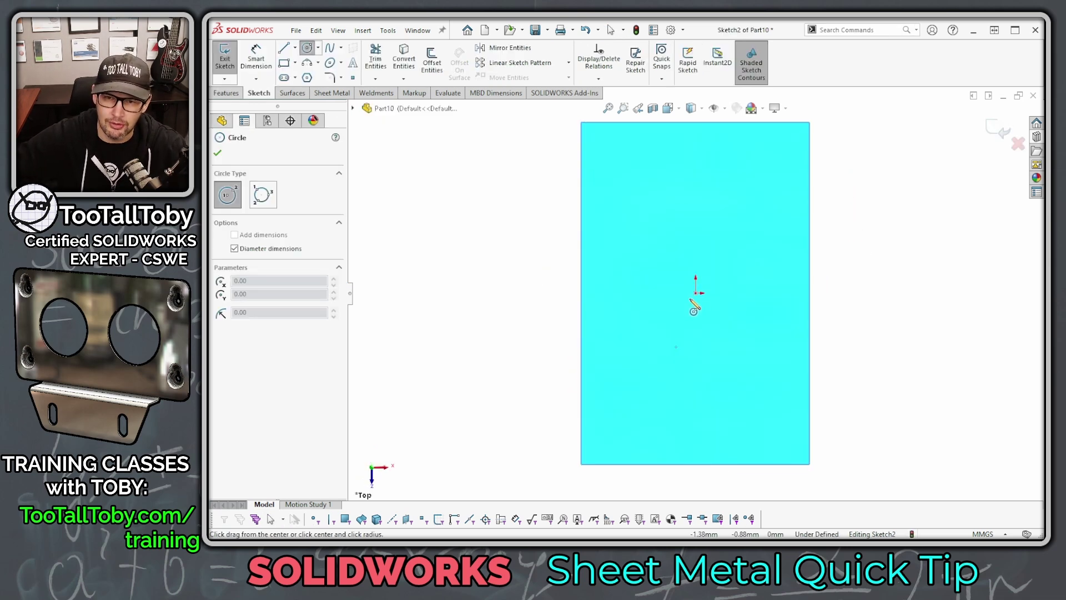
left_click(696, 293)
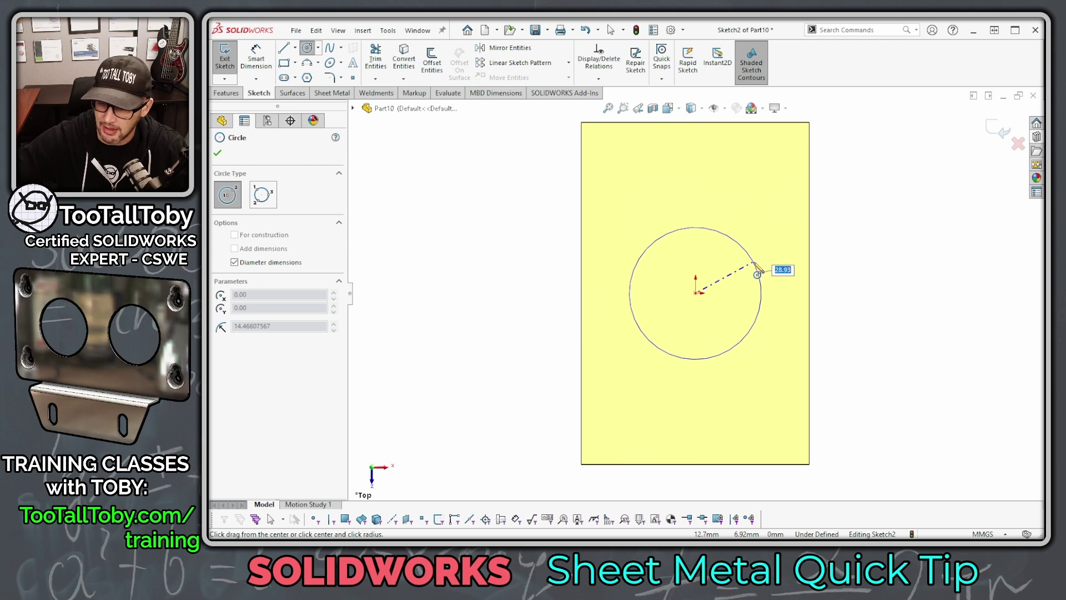
key("Return")
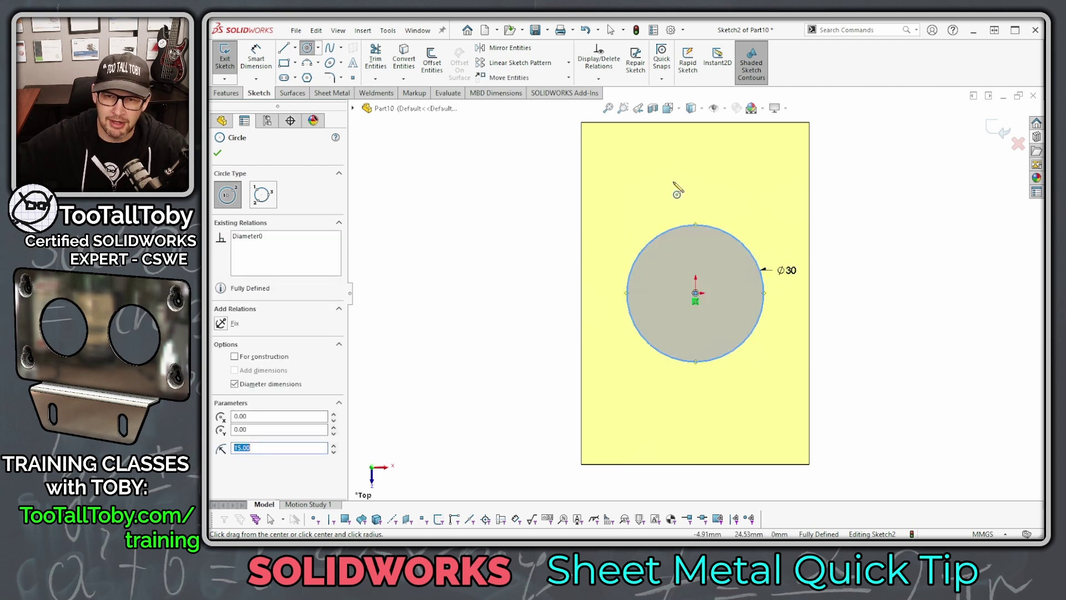
key("s")
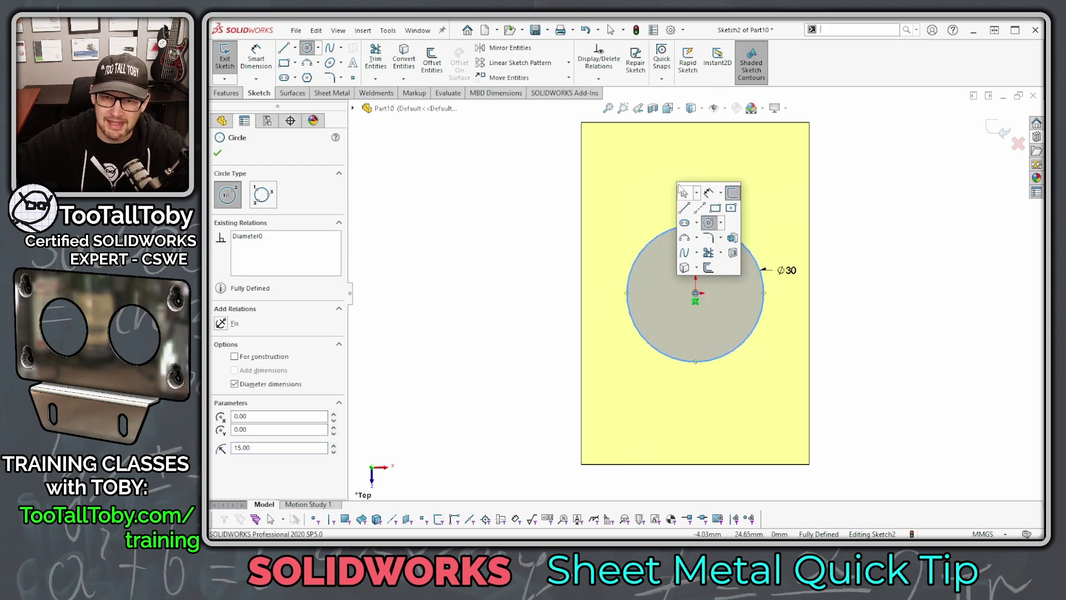
left_click(684, 223)
left_click(696, 292)
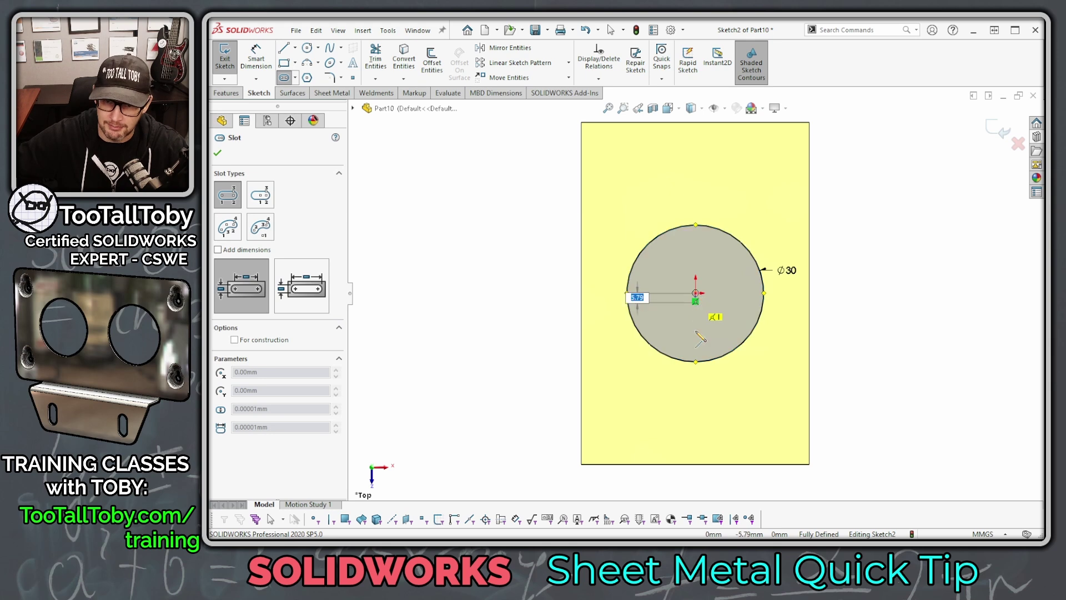
left_click(696, 403)
left_click(736, 408)
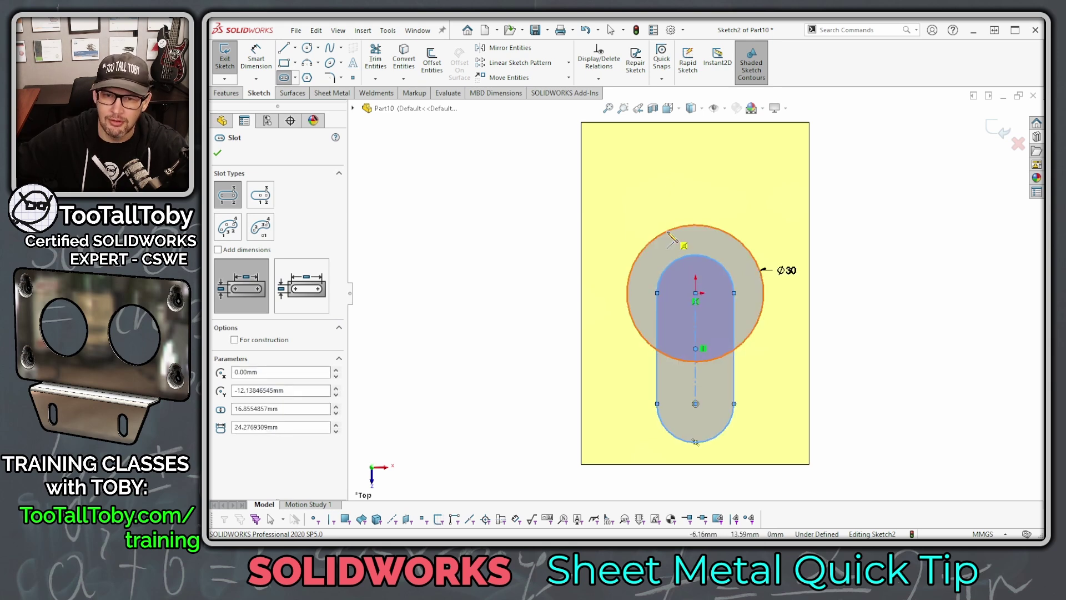
Dimension the slot with a 20 mm width and a 20 mm centre offset.
key("s")
left_click(684, 235)
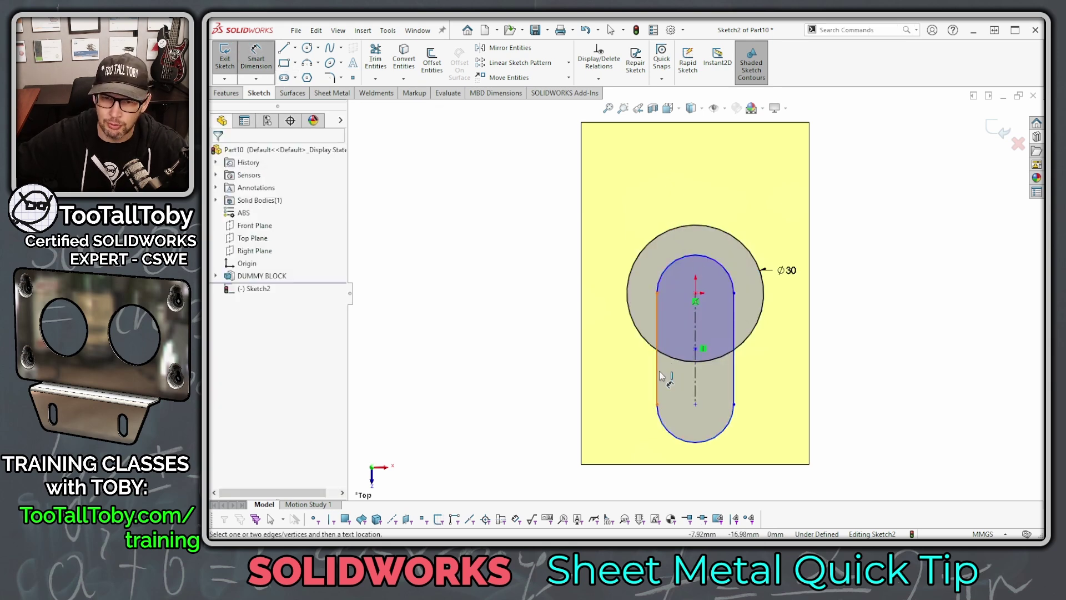
left_click(695, 369)
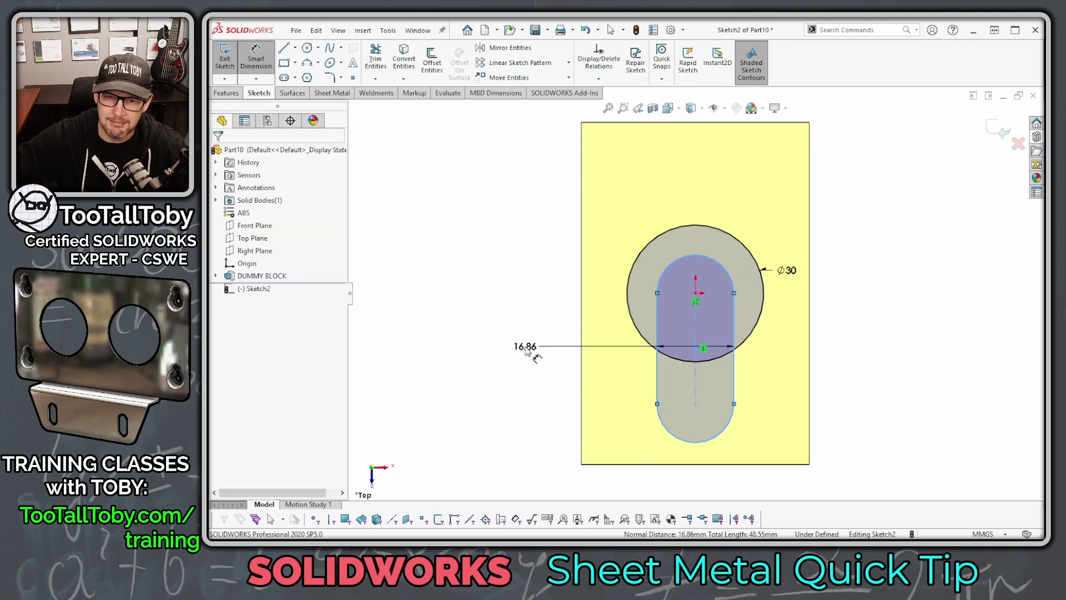
left_click(530, 353)
type("20")
key("Return")
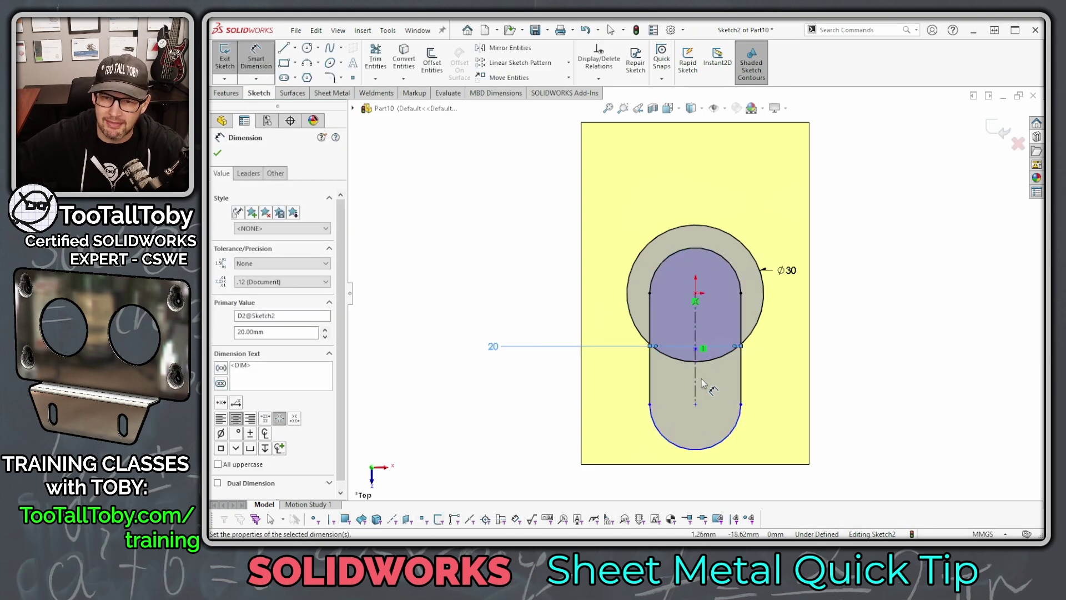
left_click(696, 382)
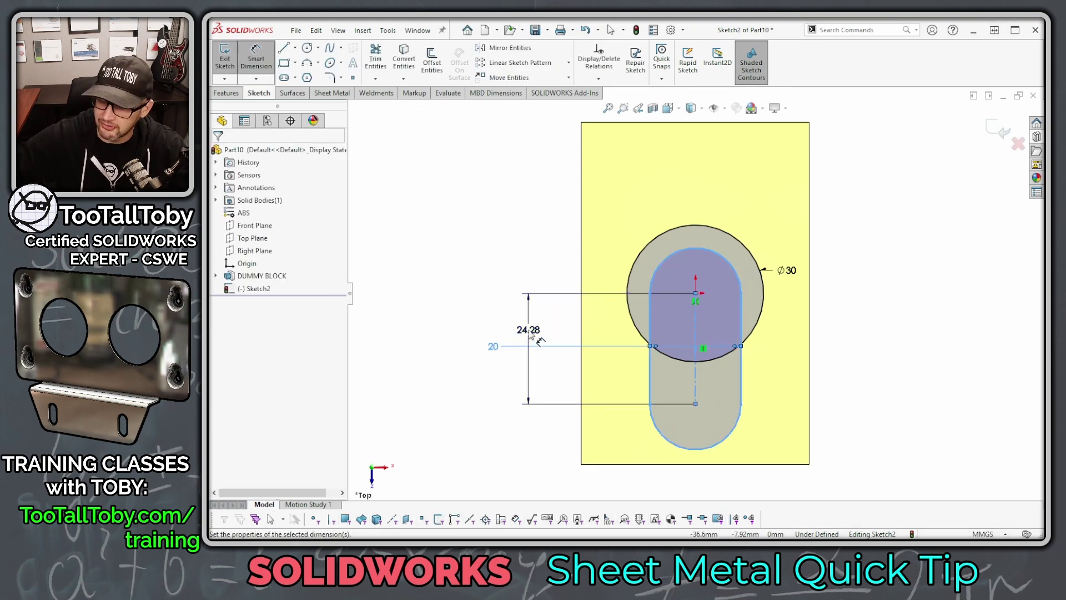
left_click(531, 334)
type("20")
key("Return")
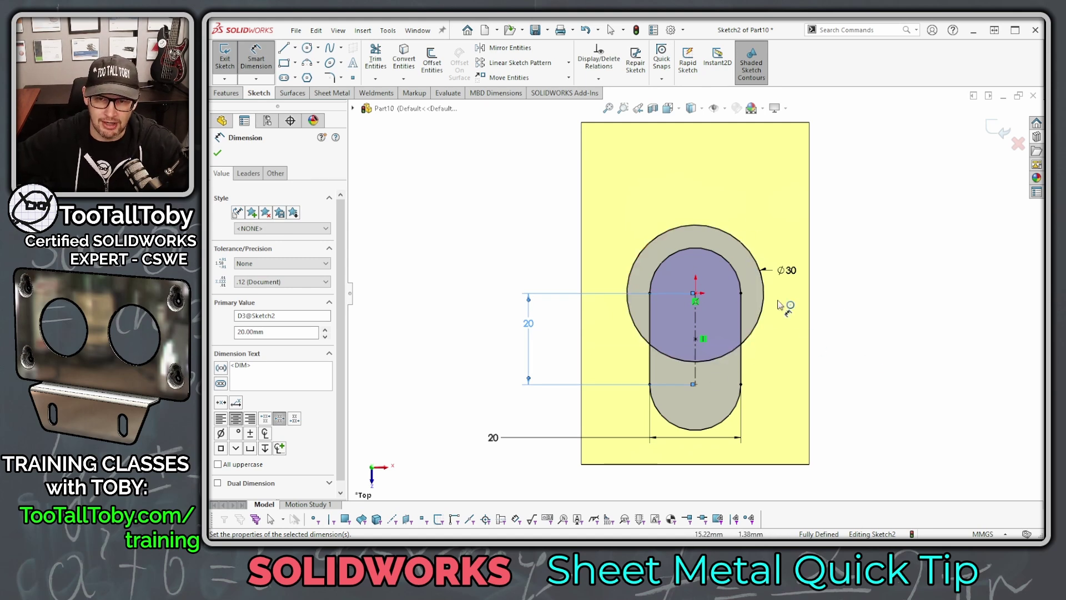
Move the 20 and Ø30 dimensions clear of the sketch geometry.
left_click(556, 283)
left_click_drag(530, 328, 543, 344)
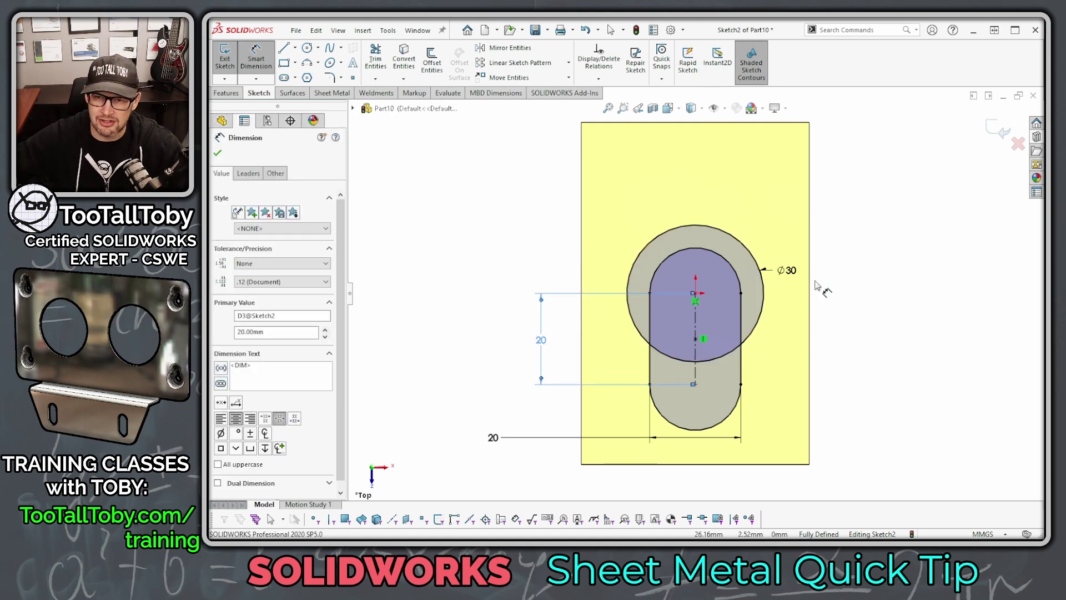
left_click_drag(792, 275, 865, 182)
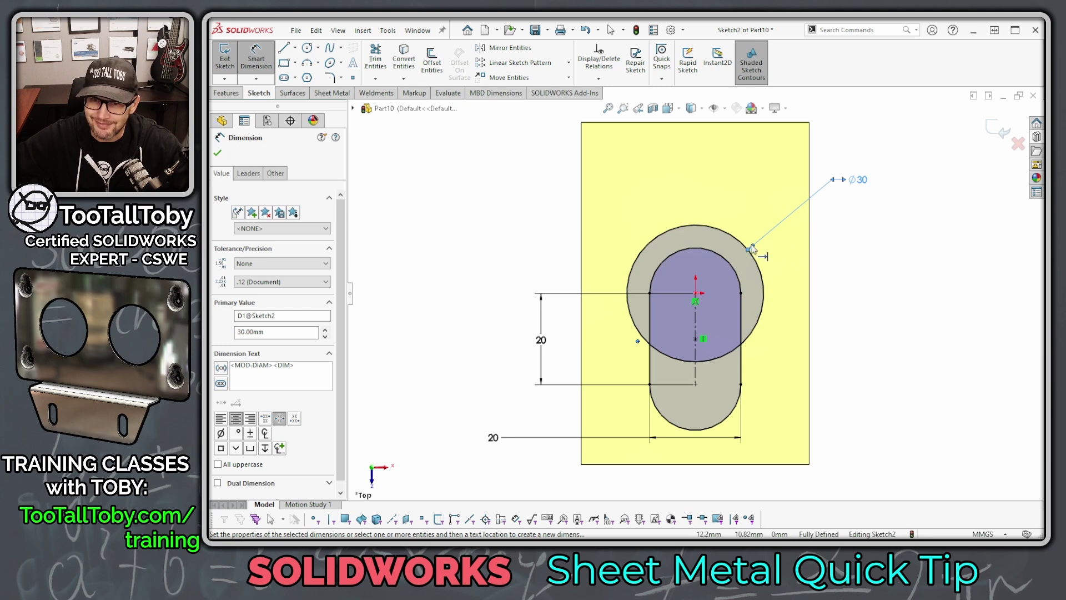
left_click(945, 310)
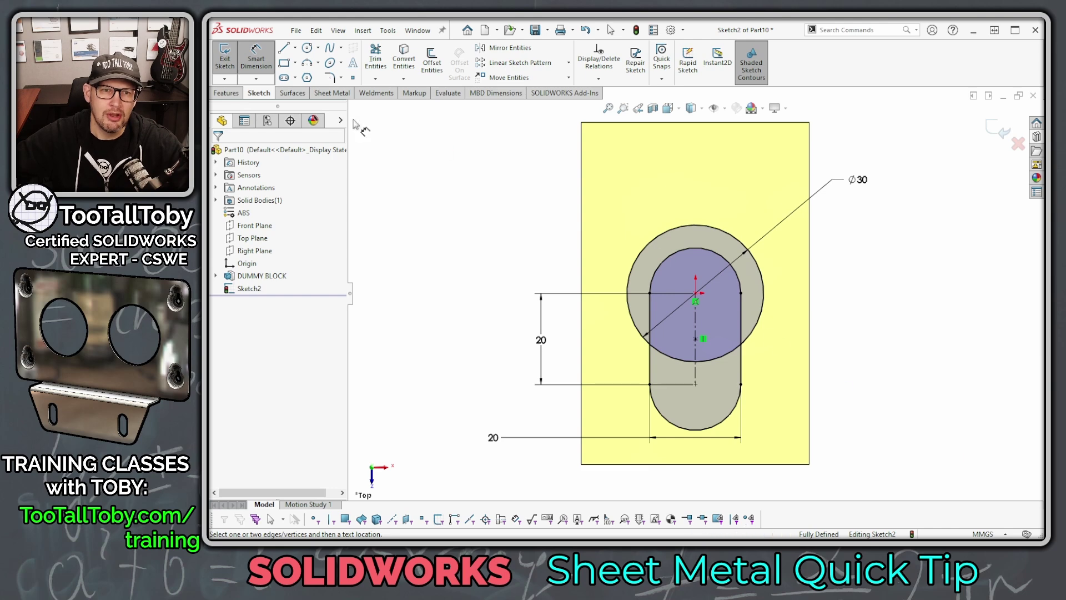
Extrude the three keyhole regions 8 mm up with a 12° draft as Boss-Extrude2.
left_click(228, 95)
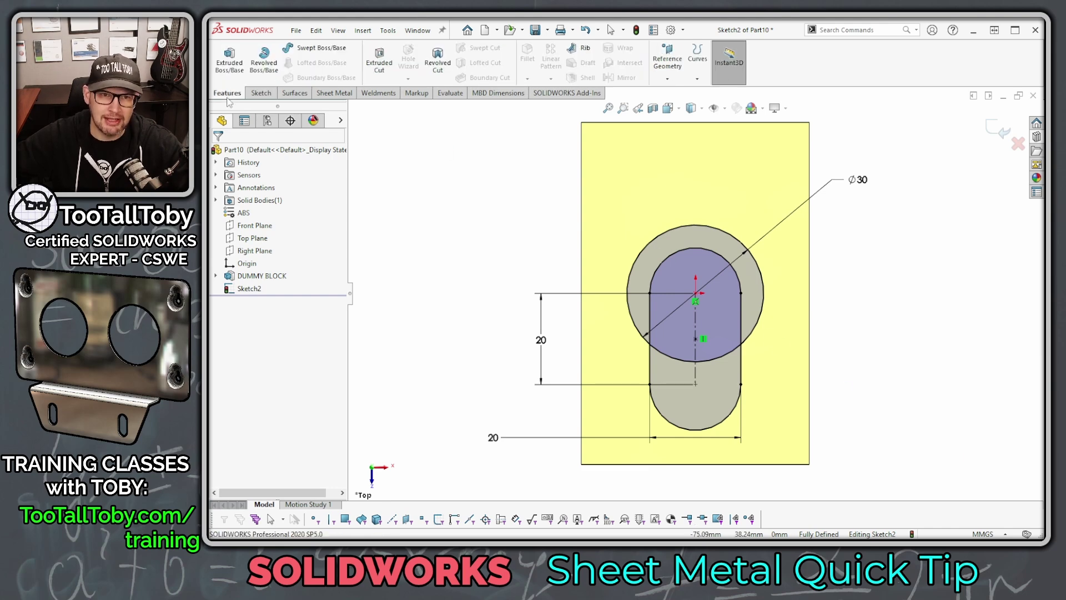
left_click(228, 66)
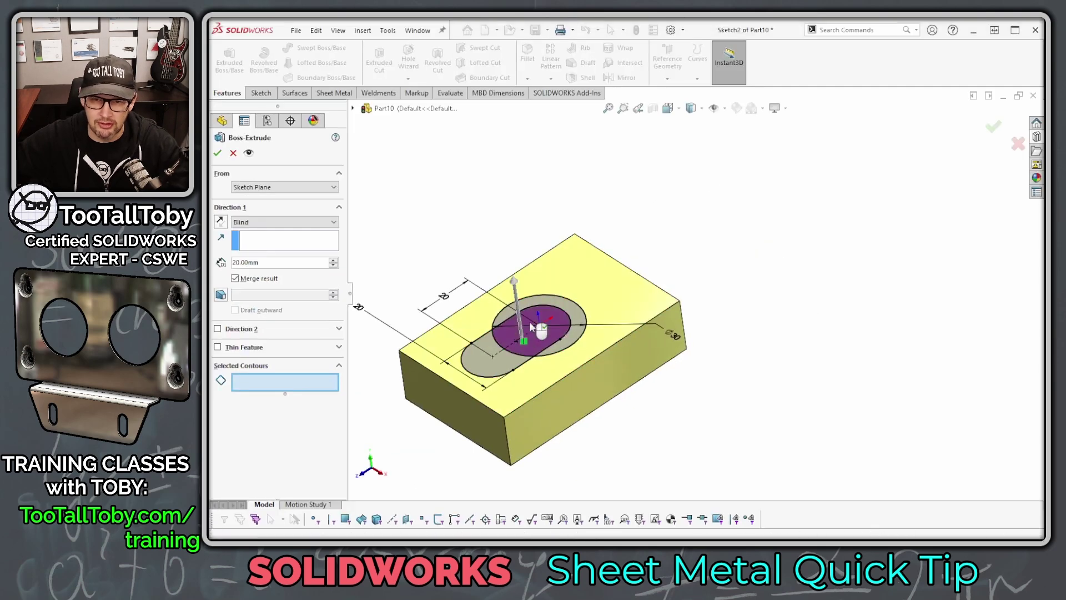
left_click(571, 312)
left_click(495, 358)
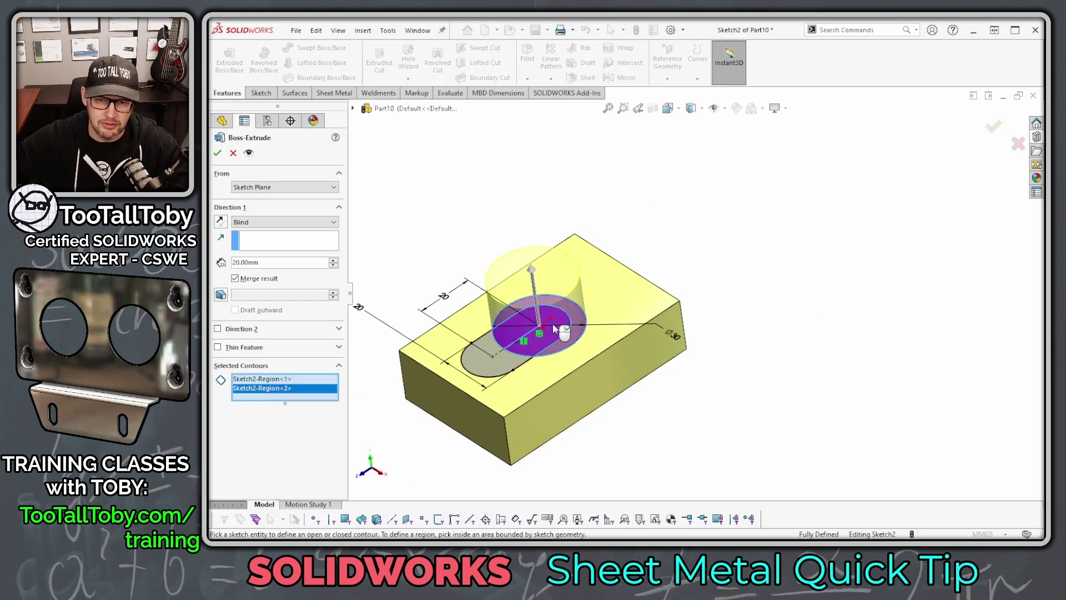
left_click(484, 367)
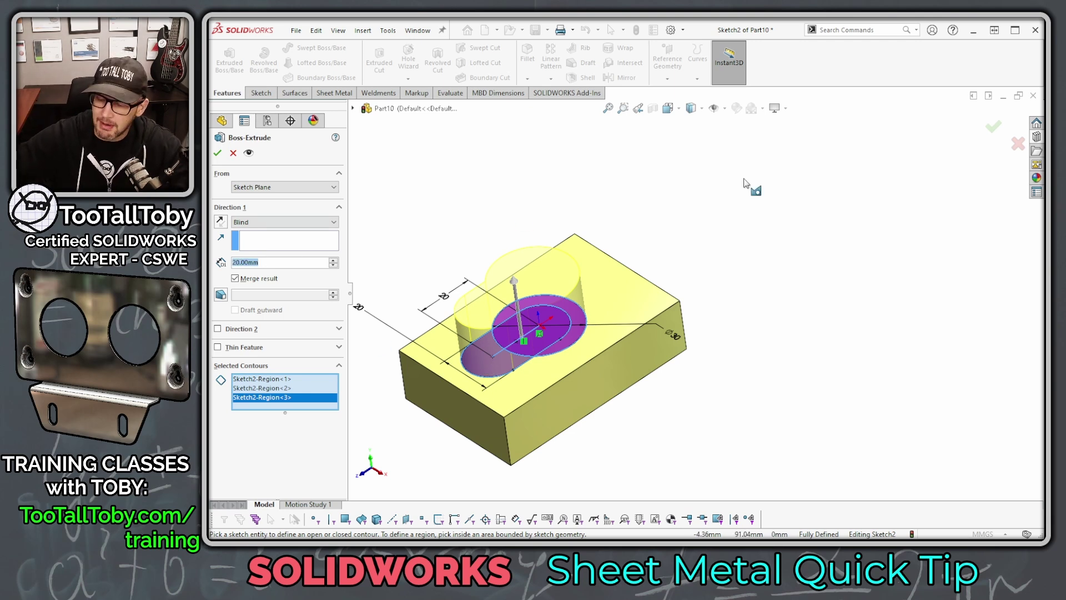
type("8")
key("Return")
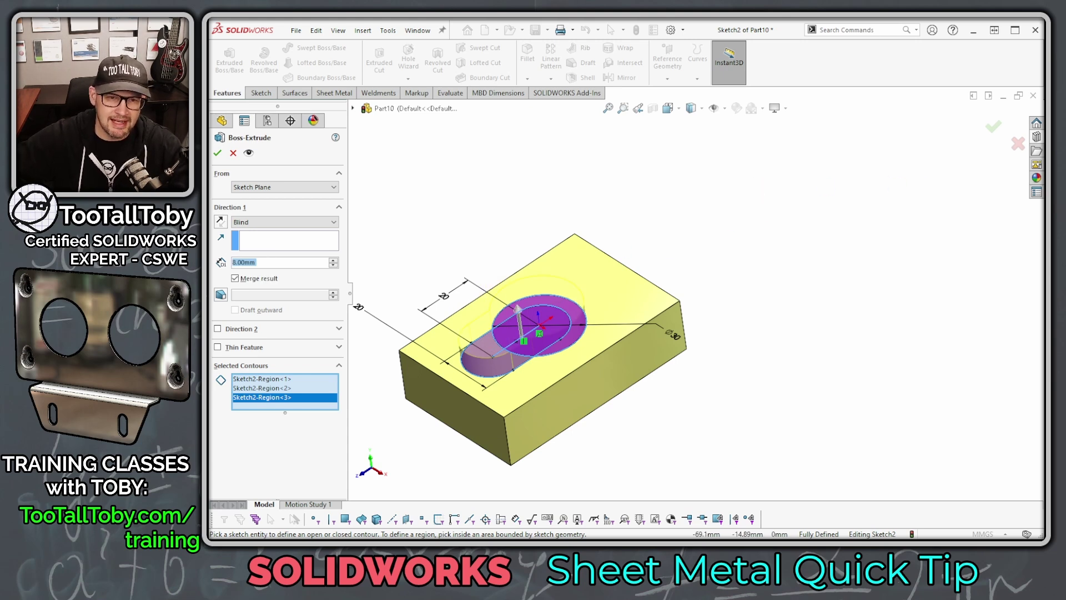
left_click(221, 295)
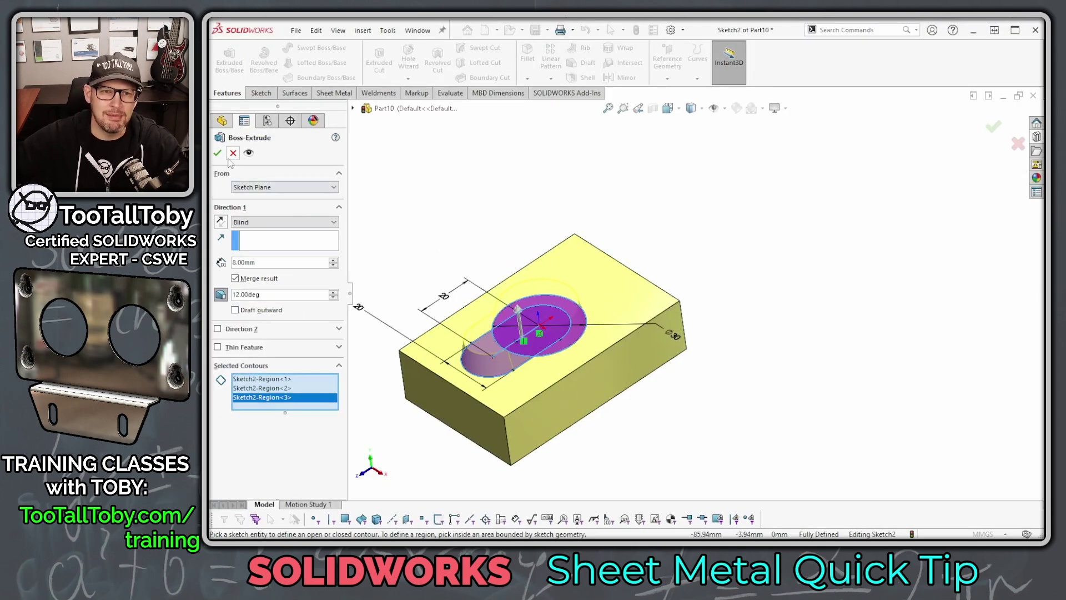
left_click(217, 153)
middle_click_drag(472, 261, 520, 245)
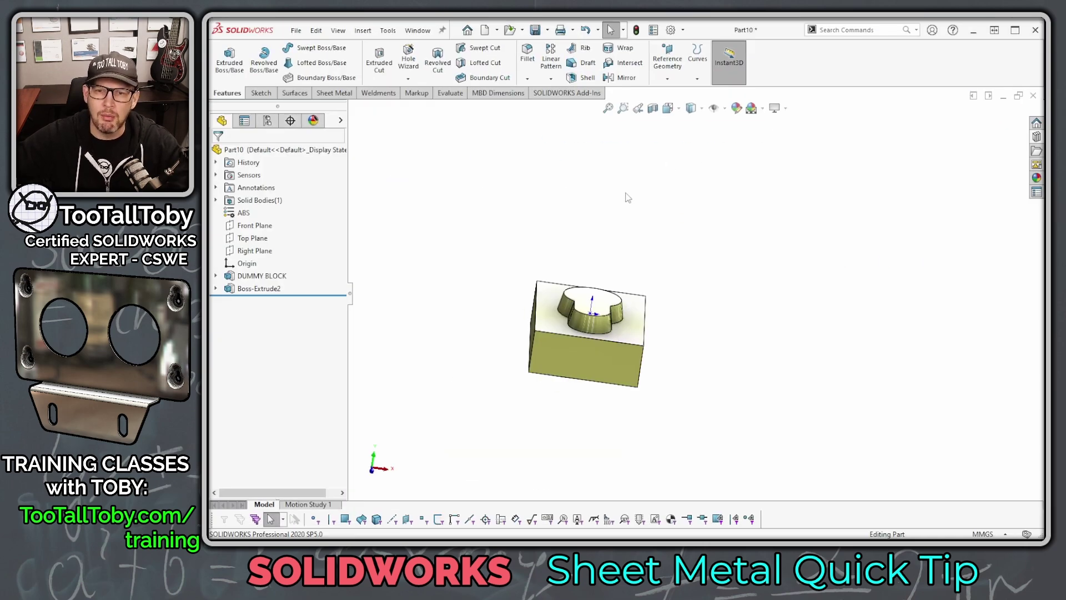
Switch to the Front view and pan to frame the tapered boss above the block.
key("ctrl+1")
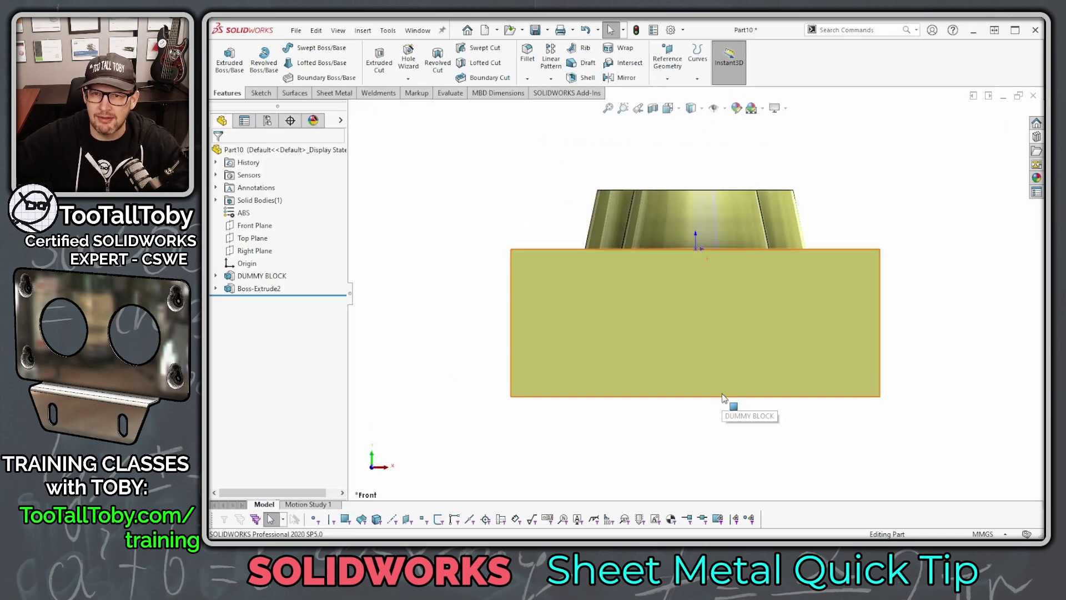
middle_click_drag(773, 447, 845, 285, "ctrl")
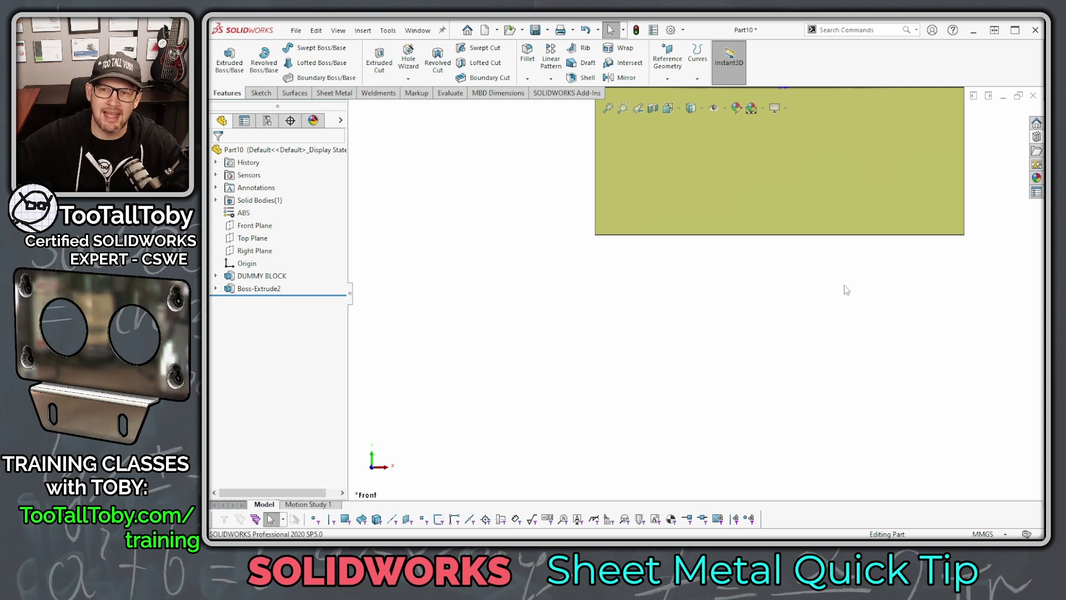
left_click(878, 89)
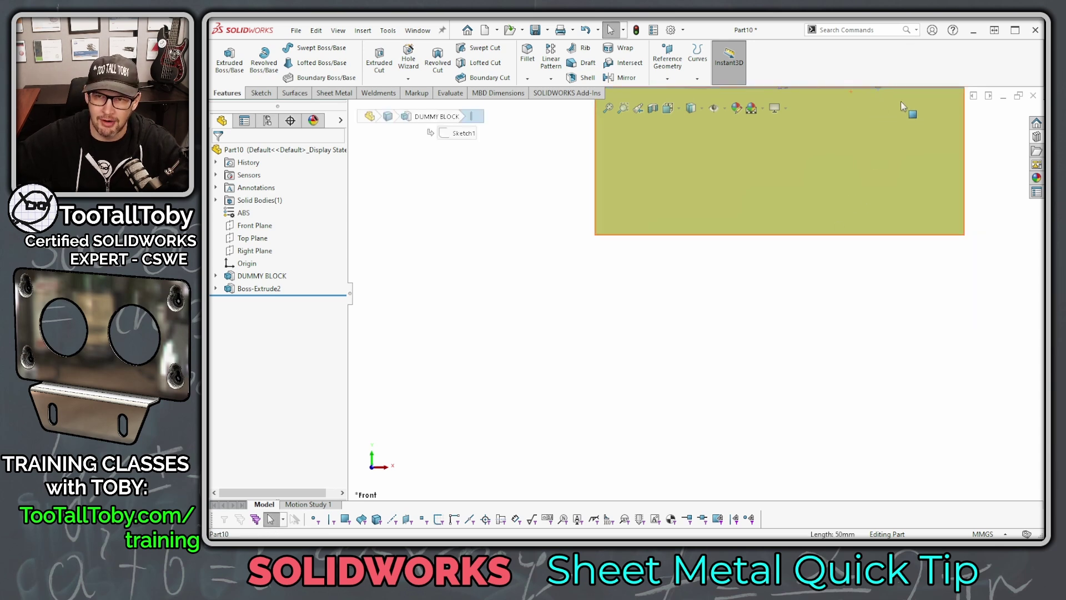
left_click(724, 338)
middle_click_drag(828, 238, 748, 444, "ctrl")
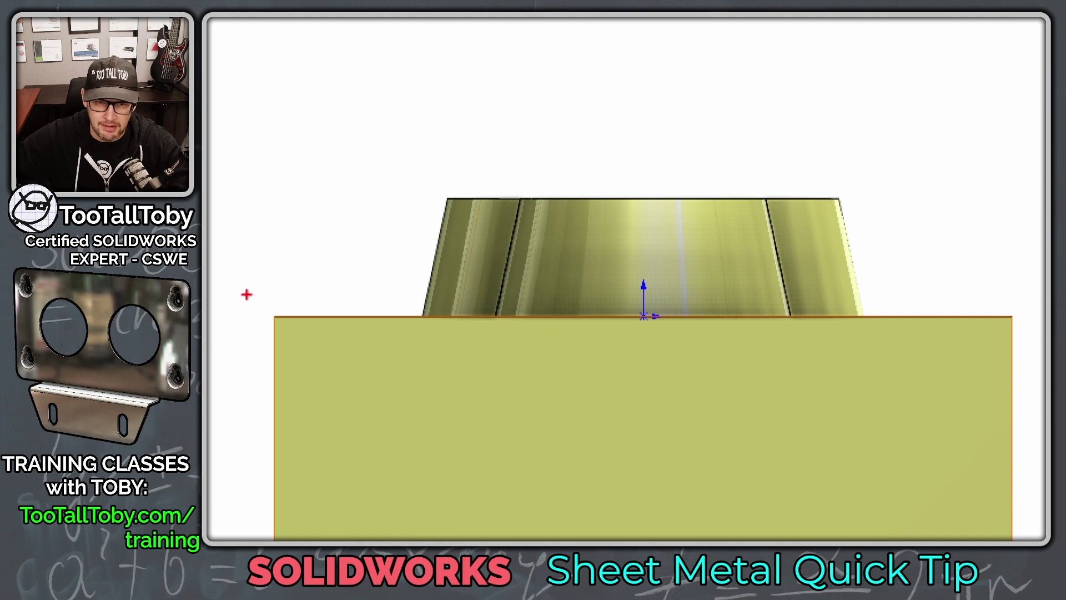
Draw annotation lines over the front view showing how the sheet wraps over the boss.
left_click_drag(221, 283, 396, 286)
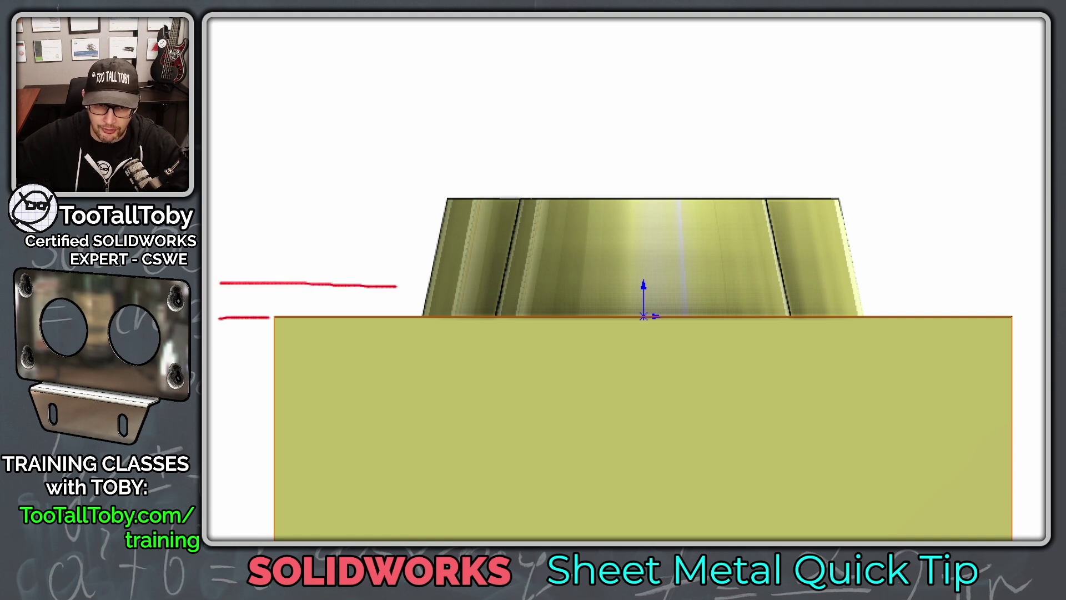
left_click_drag(269, 318, 410, 319)
left_click_drag(451, 203, 811, 204)
mouse_move(855, 307)
left_mouse_down()
mouse_move(886, 318)
mouse_move(1025, 320)
left_mouse_up()
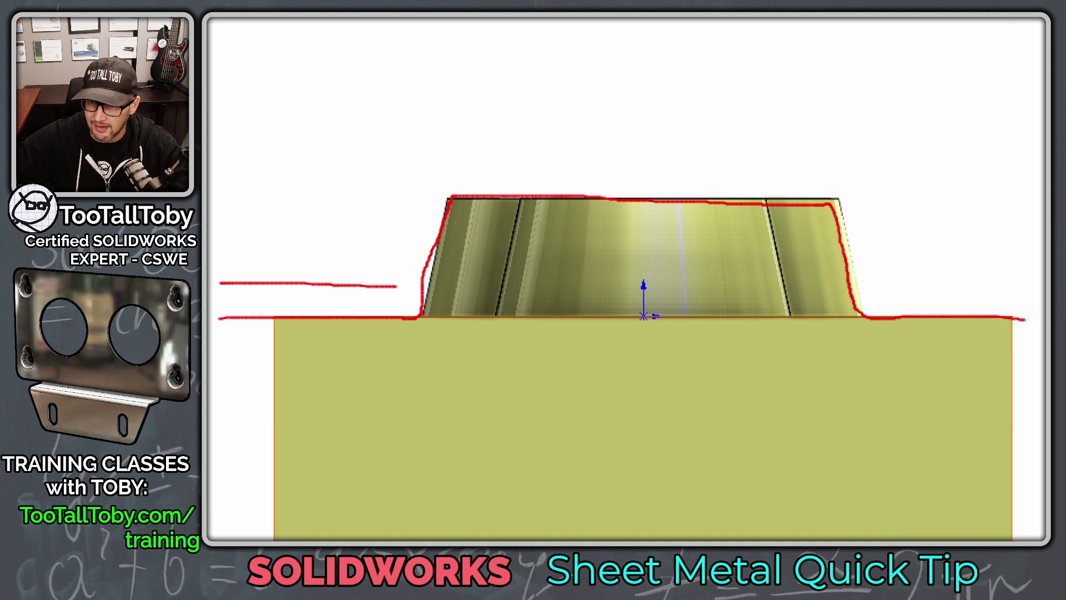
mouse_move(390, 285)
left_mouse_down()
mouse_move(425, 166)
mouse_move(862, 159)
left_mouse_up()
left_click_drag(895, 273, 1046, 295)
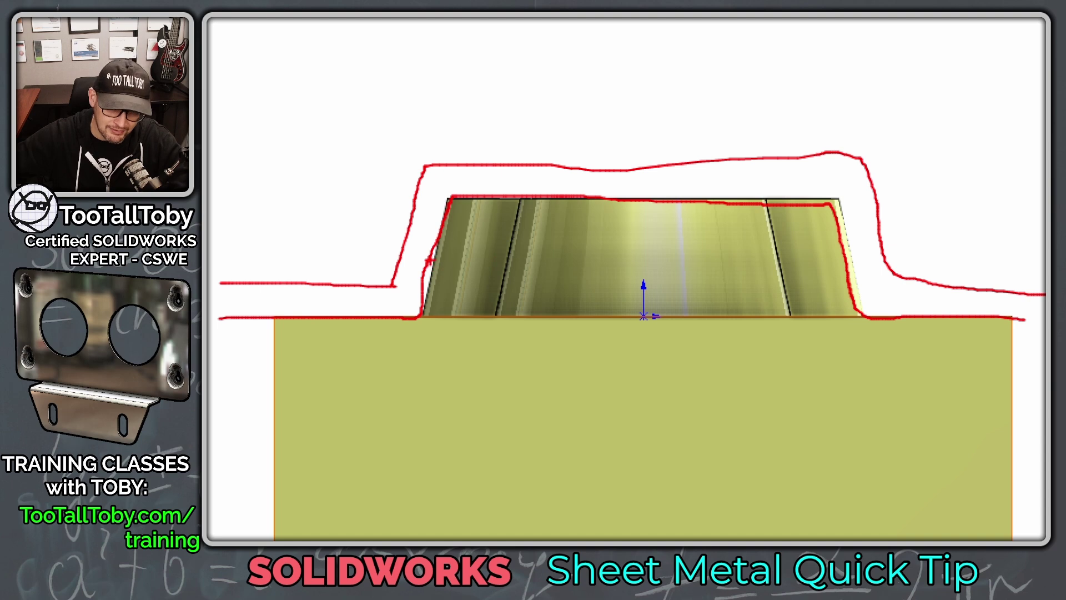
Add arrows marking the boss's slanted sides and top, then start a Fillet on the boss.
left_click_drag(429, 259, 229, 150)
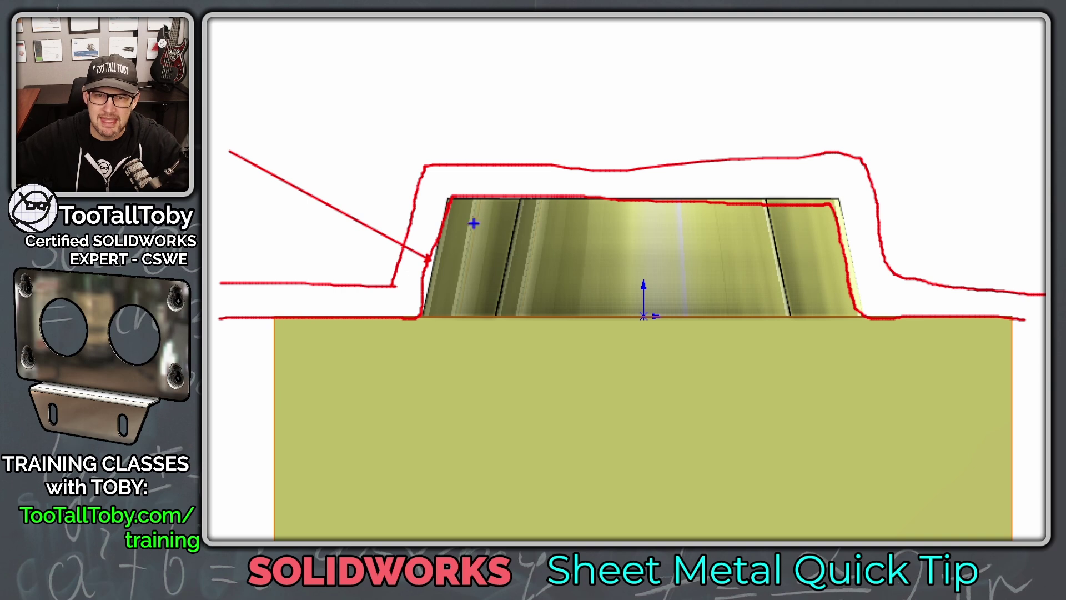
left_click_drag(508, 261, 578, 329)
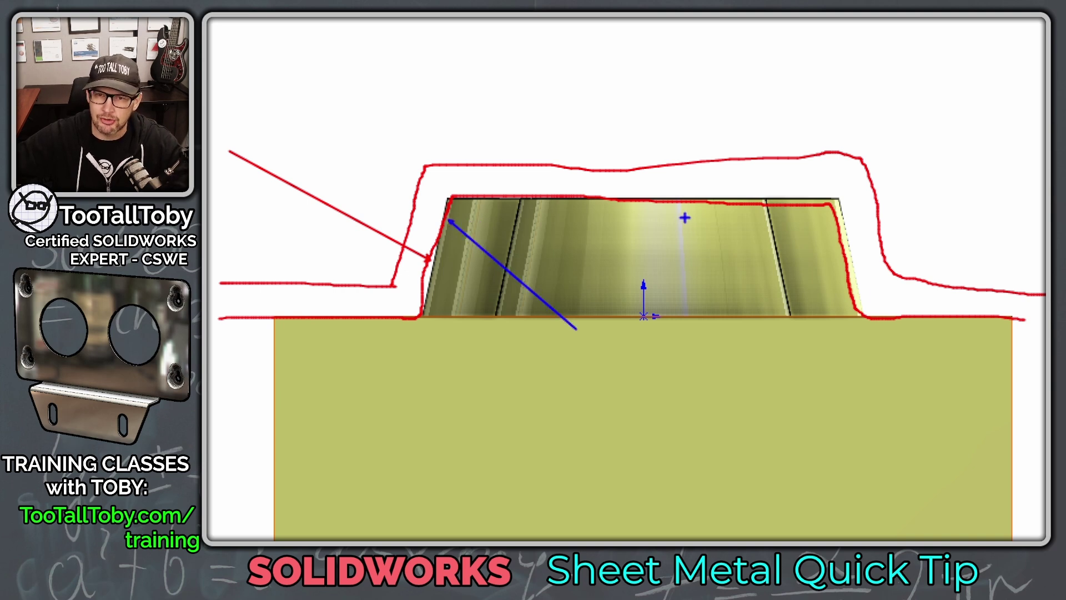
left_click_drag(698, 207, 697, 335)
left_click_drag(831, 212, 771, 271)
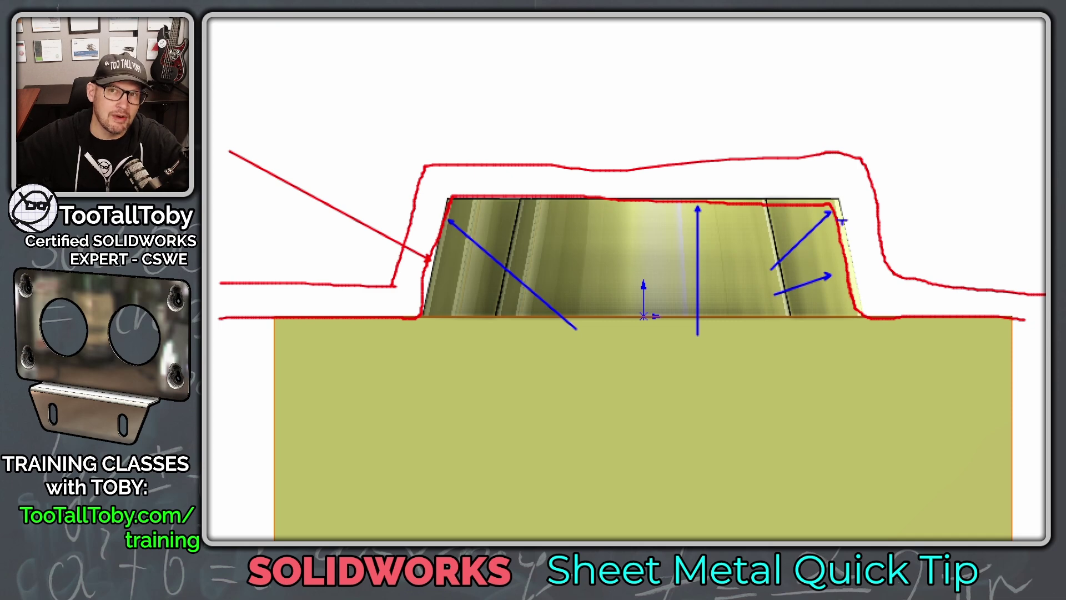
key("Escape")
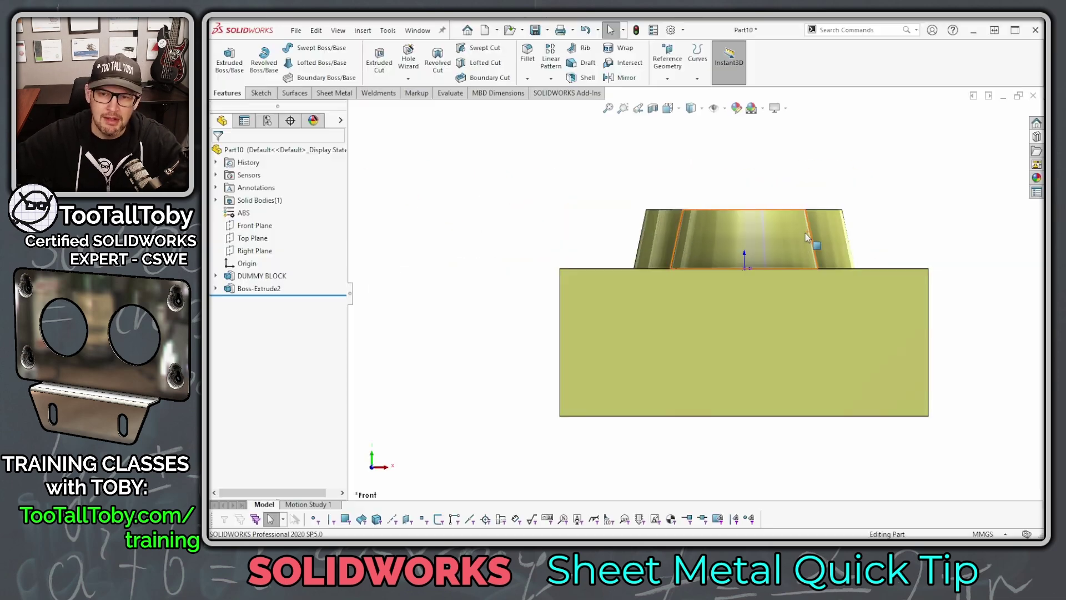
middle_click_drag(722, 211, 778, 298)
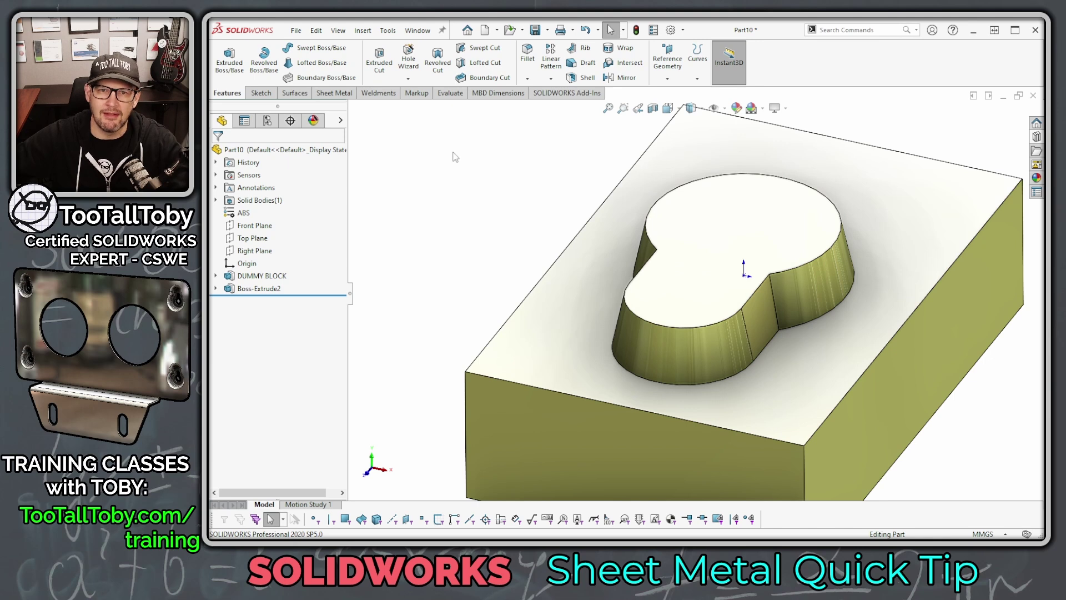
left_click(528, 54)
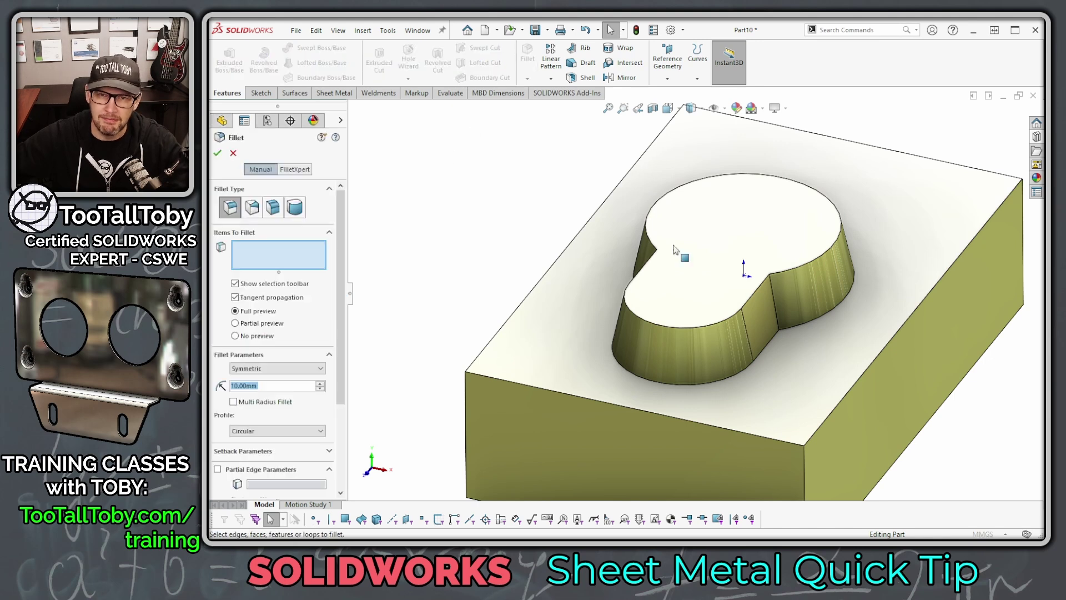
Fillet the keyhole boss's two inner waist edges at 15 mm radius, then orbit to inspect.
left_click(773, 295)
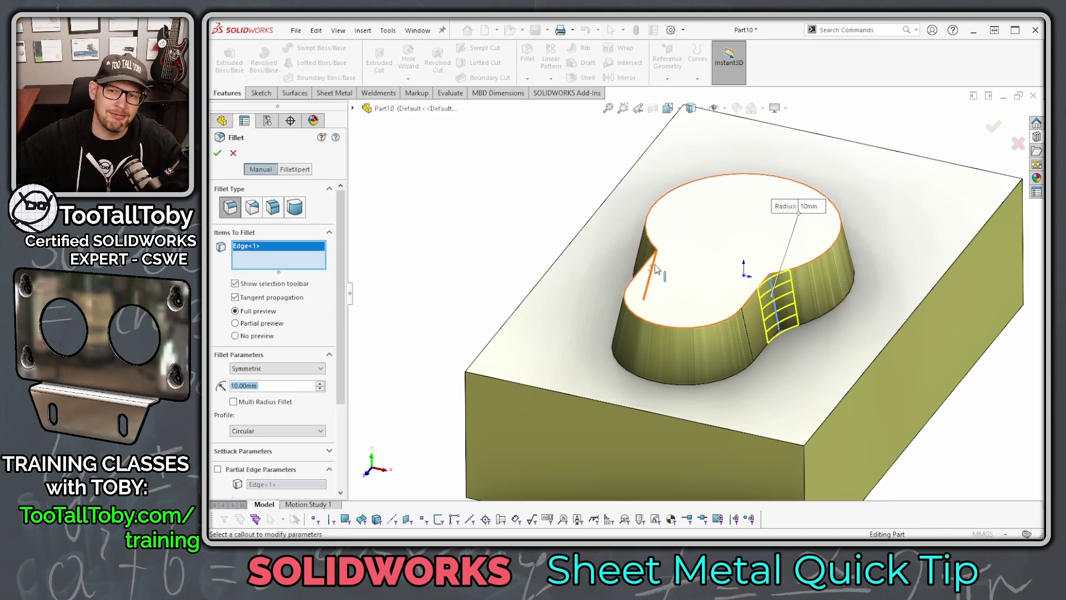
left_click(647, 272)
type("15")
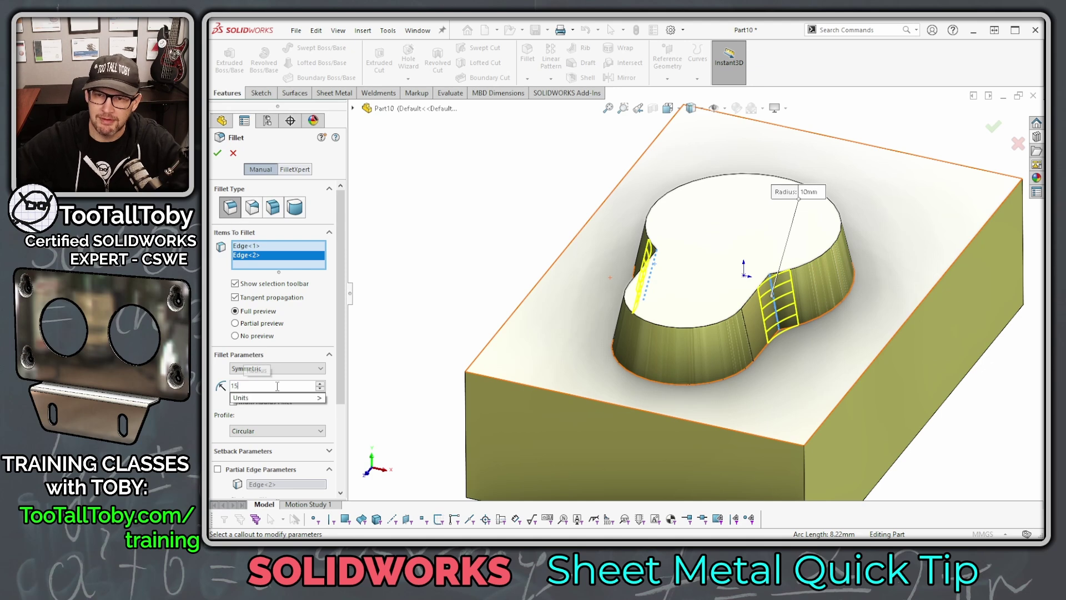
key("Return")
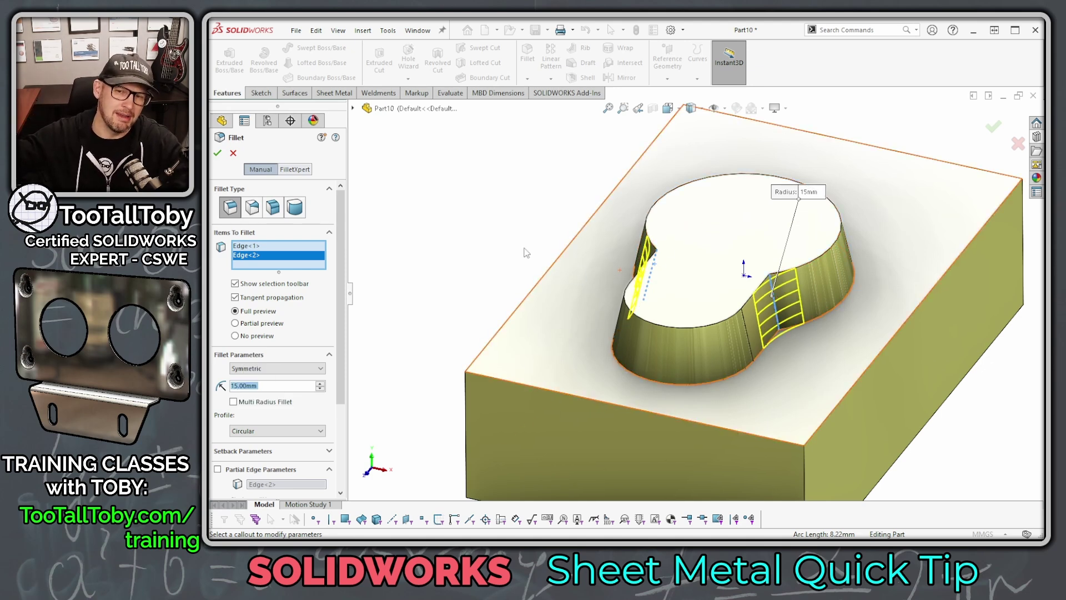
left_click(218, 154)
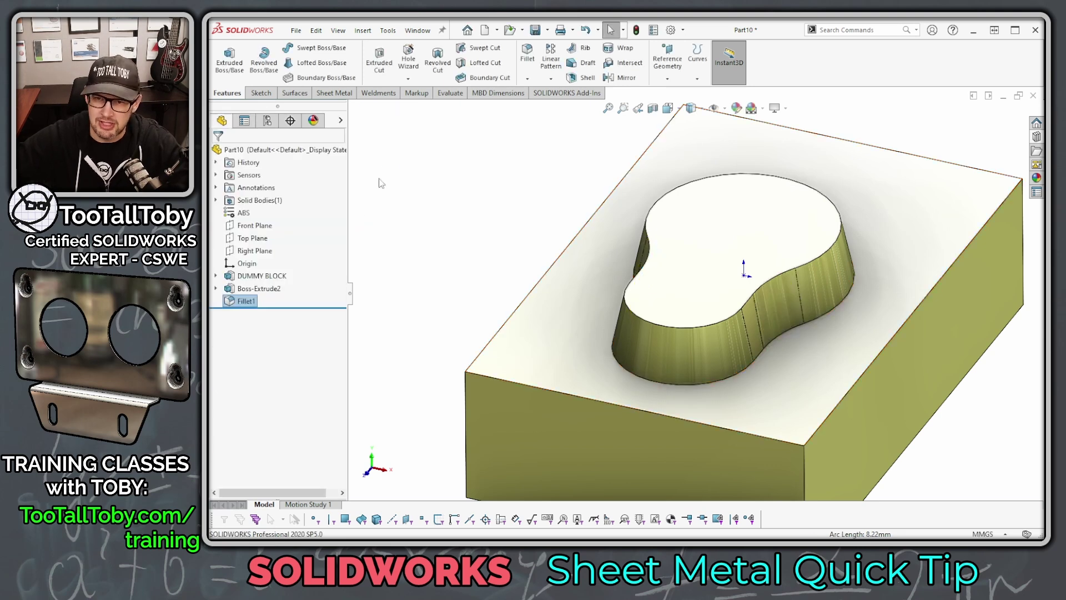
left_click(781, 335)
scroll(795, 355, "up", 3)
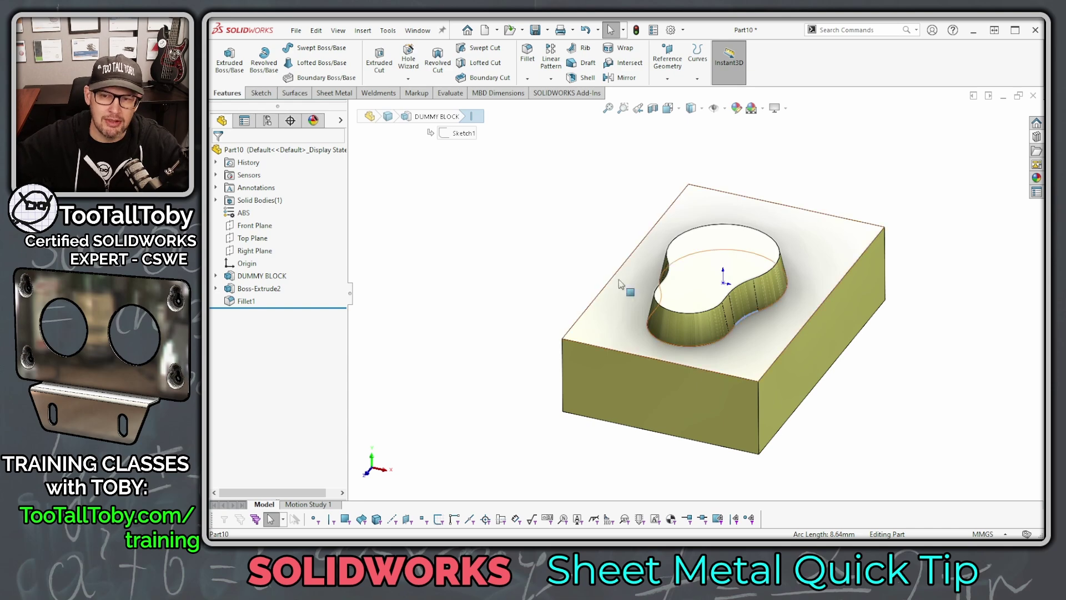
left_click(873, 345)
middle_click_drag(874, 345, 745, 281)
key("ctrl+1")
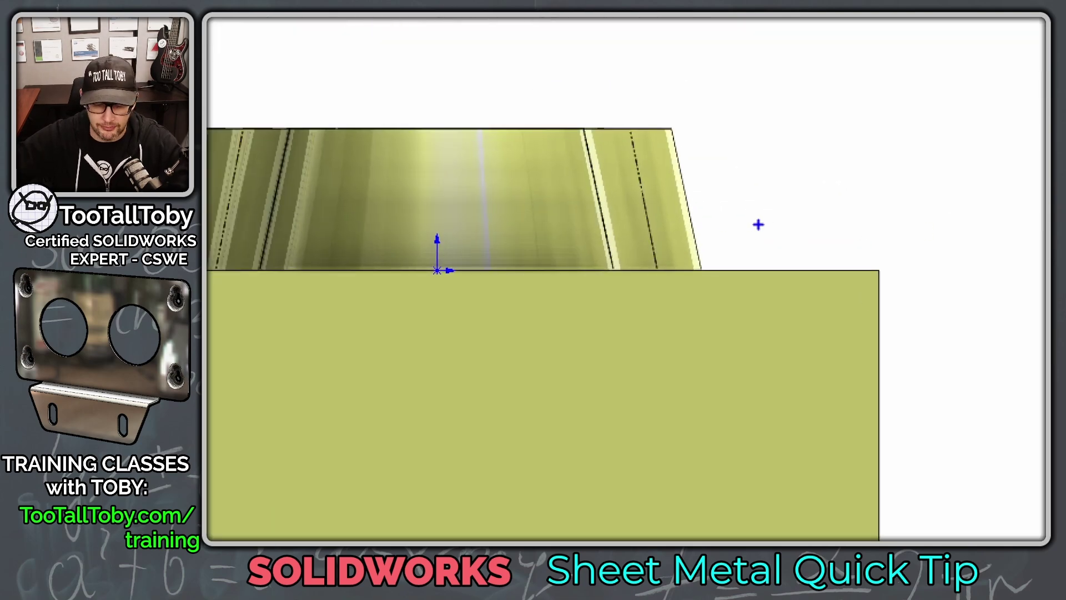
left_click_drag(761, 225, 1027, 223)
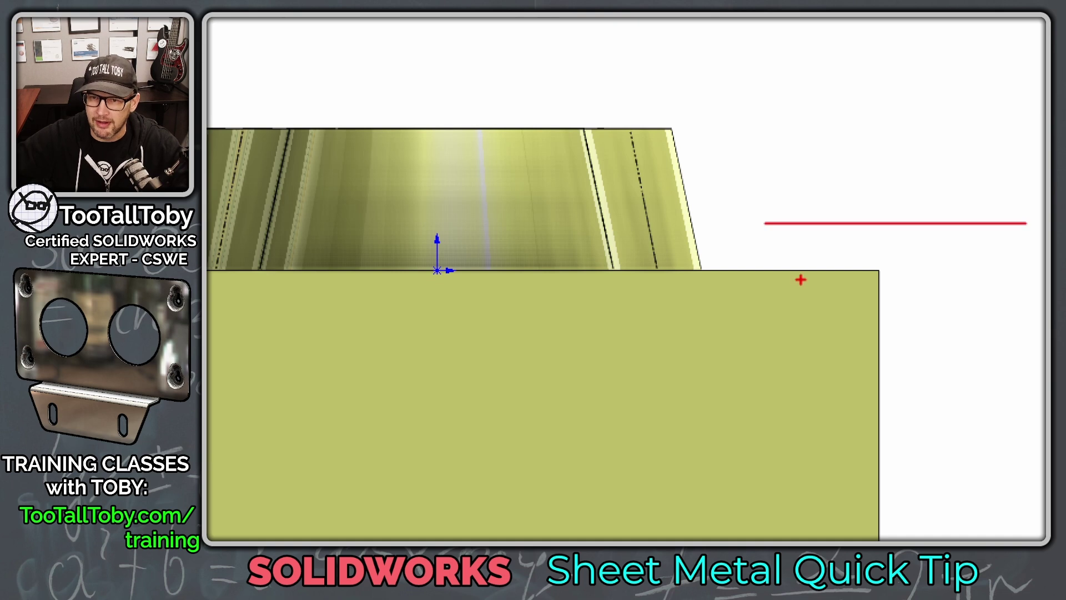
left_click_drag(762, 271, 1047, 270)
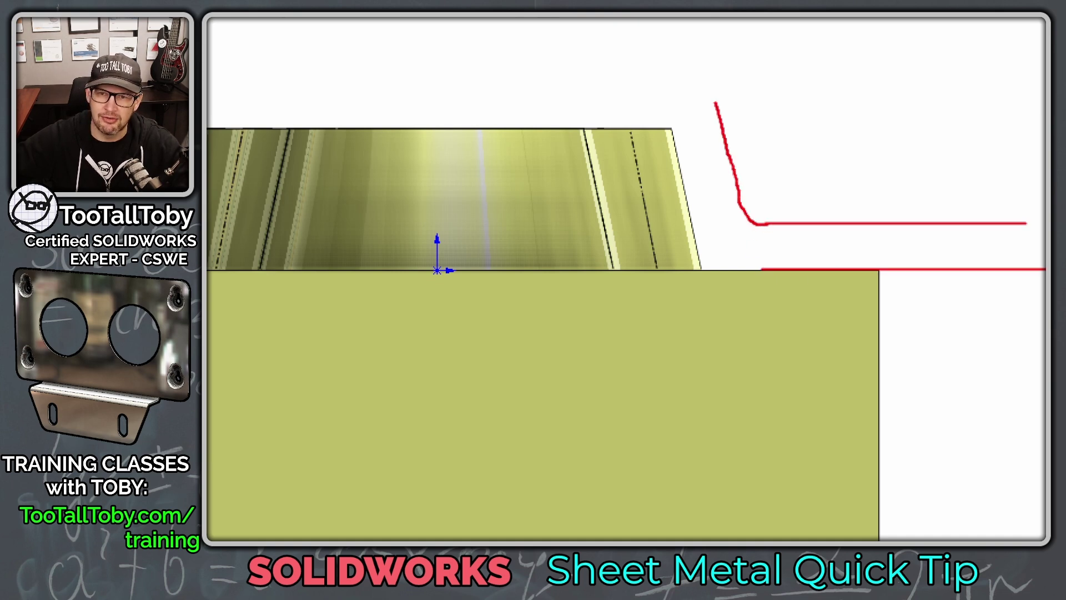
left_click_drag(802, 132, 749, 211)
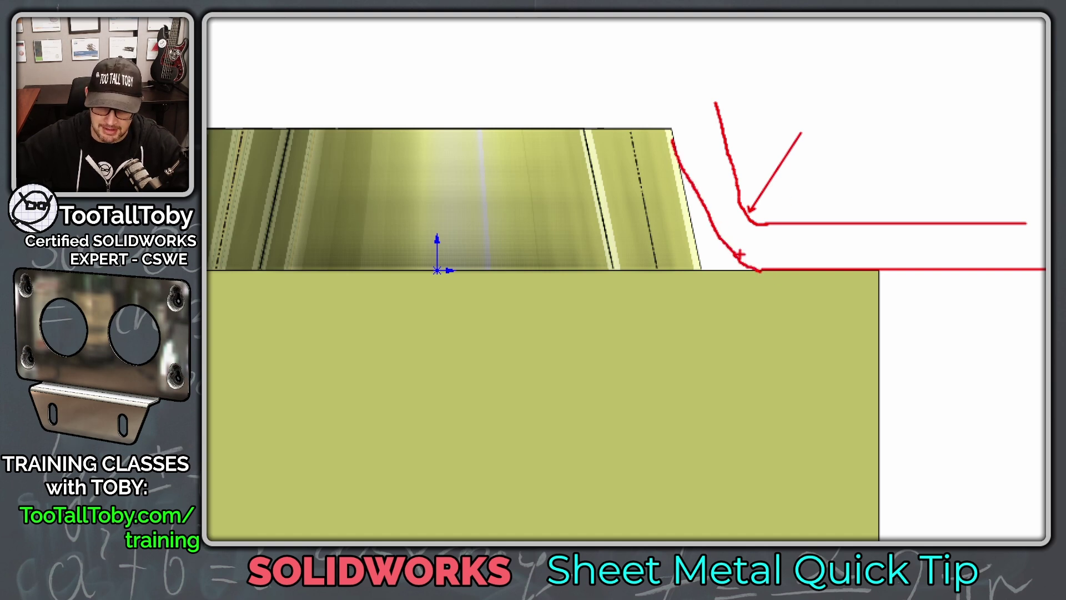
left_click_drag(740, 254, 872, 159)
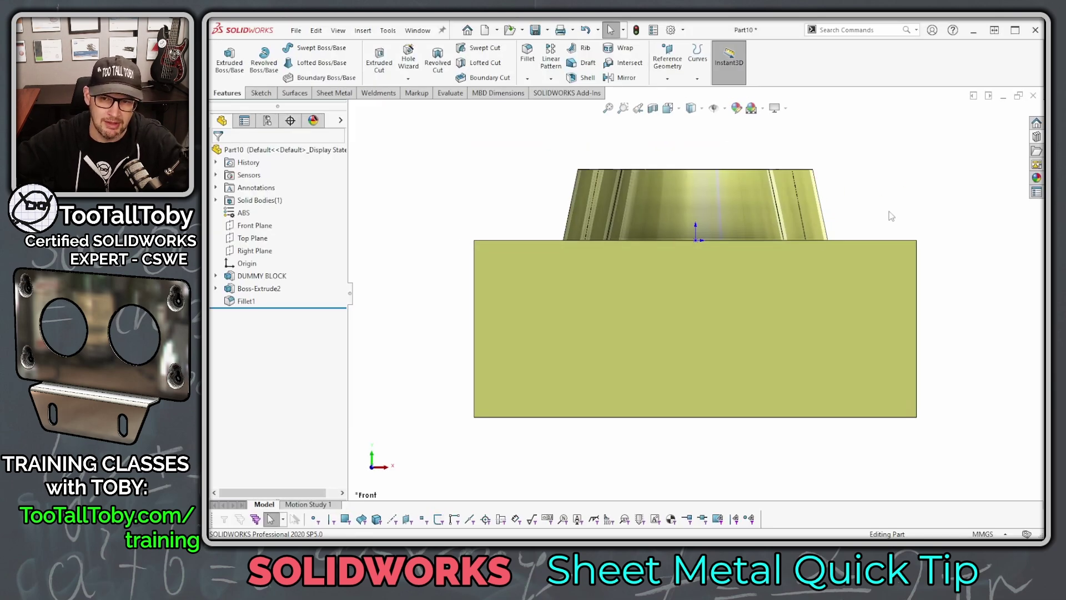
key("ctrl+7")
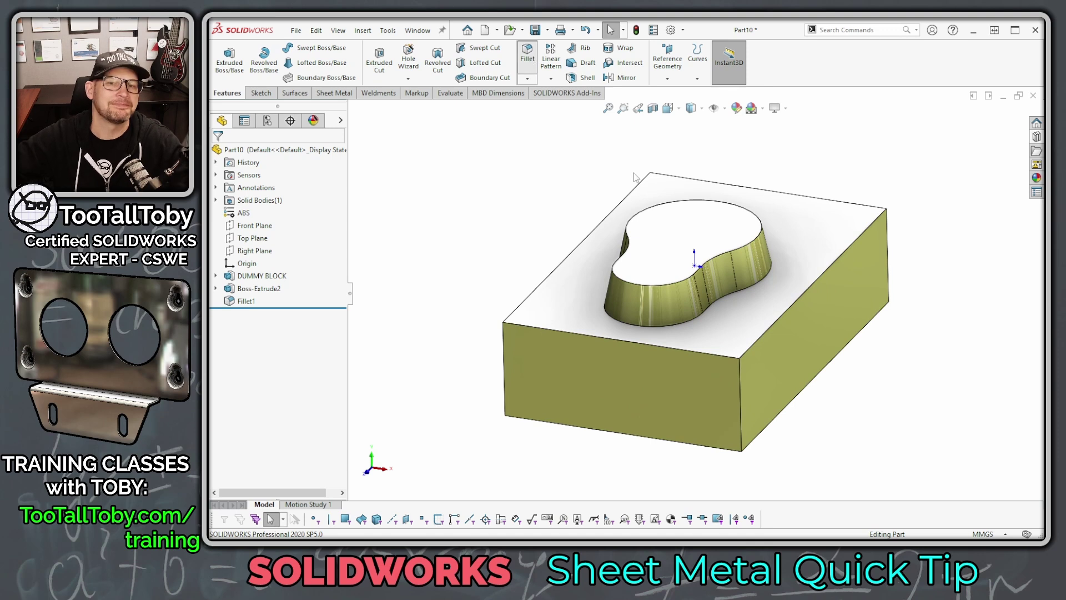
Round the raised boss's base edge with an 8 mm fillet.
left_click(527, 52)
type("8")
key("Return")
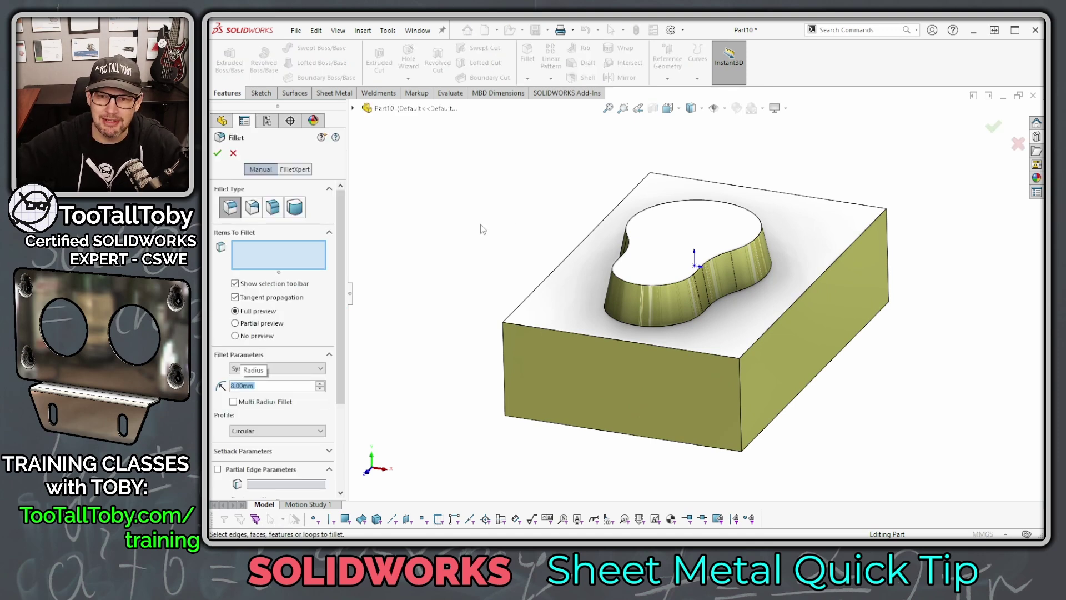
left_click(674, 325)
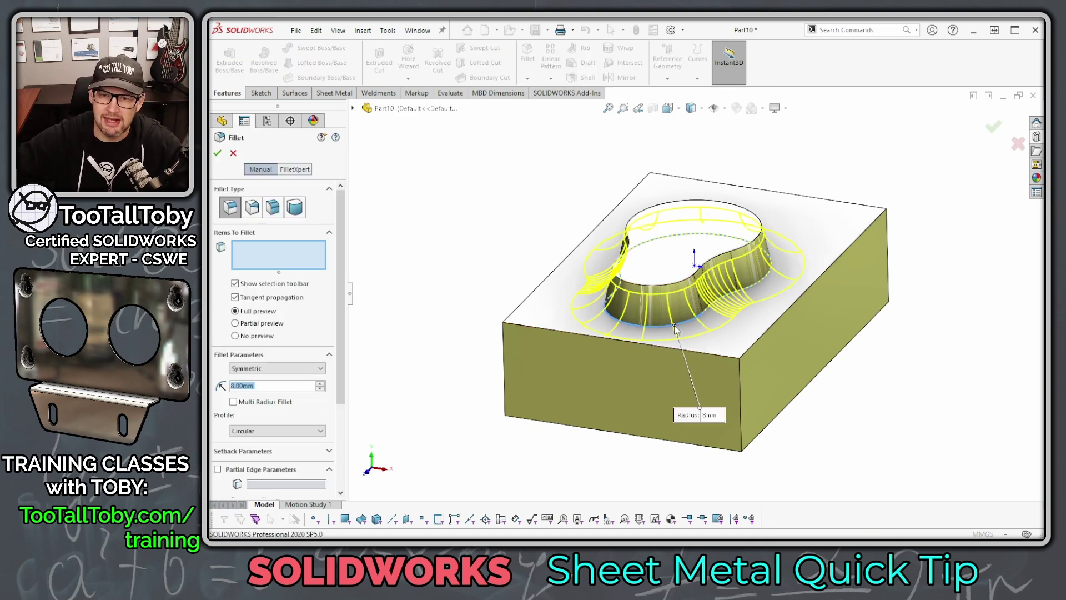
key("Return")
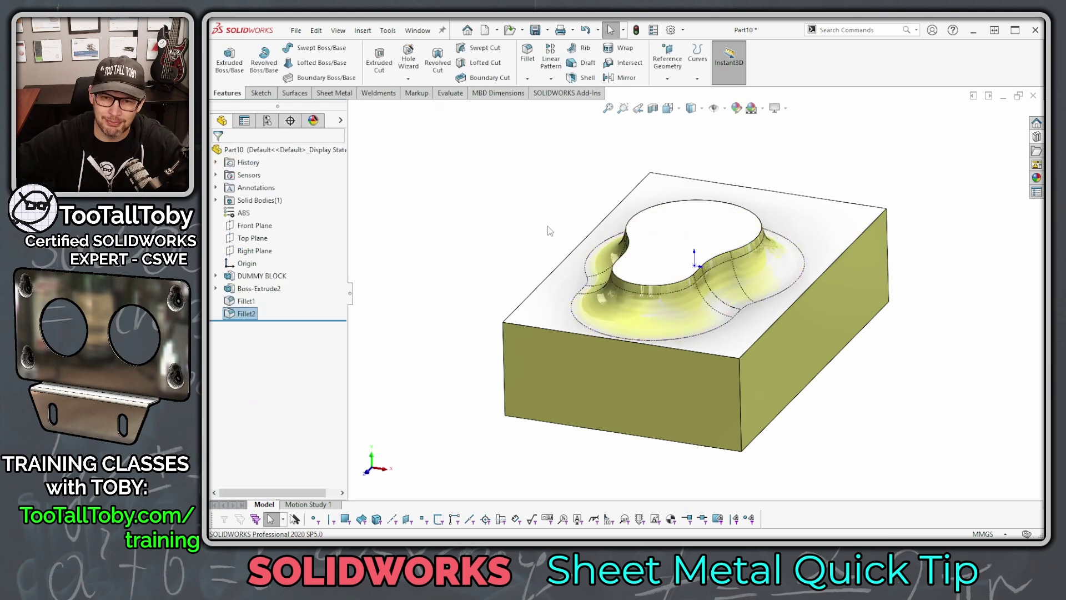
mouse_move(551, 231)
middle_mouse_down()
mouse_move(572, 281)
mouse_move(577, 262)
mouse_move(561, 244)
middle_mouse_up()
left_click(540, 223)
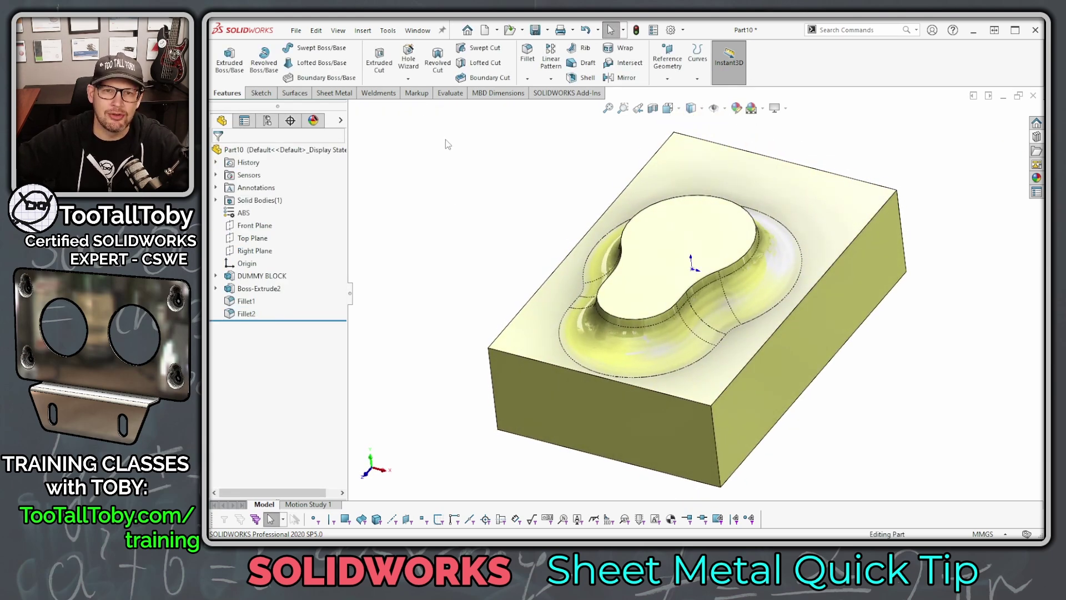
Round the raised boss's top edge with a 5 mm fillet.
left_click(528, 55)
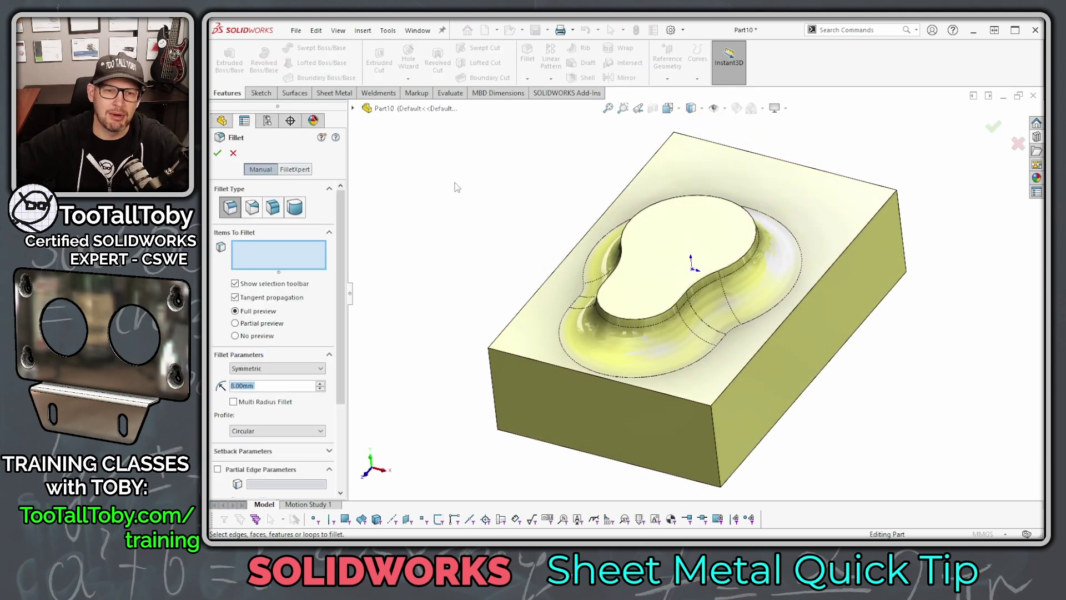
type("5")
key("Return")
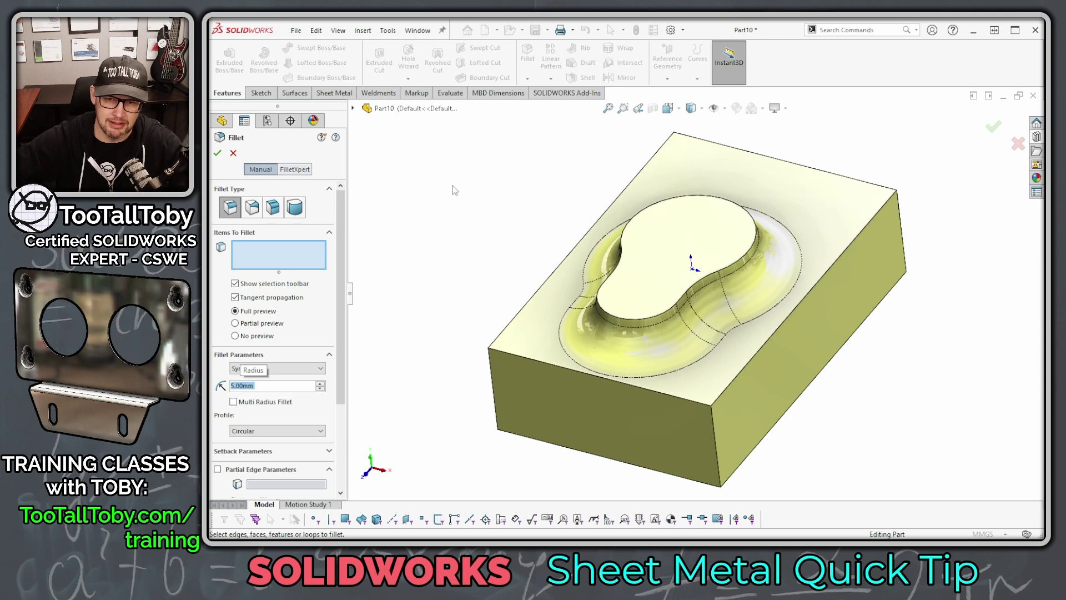
left_click(675, 202)
middle_click_drag(701, 277, 655, 264)
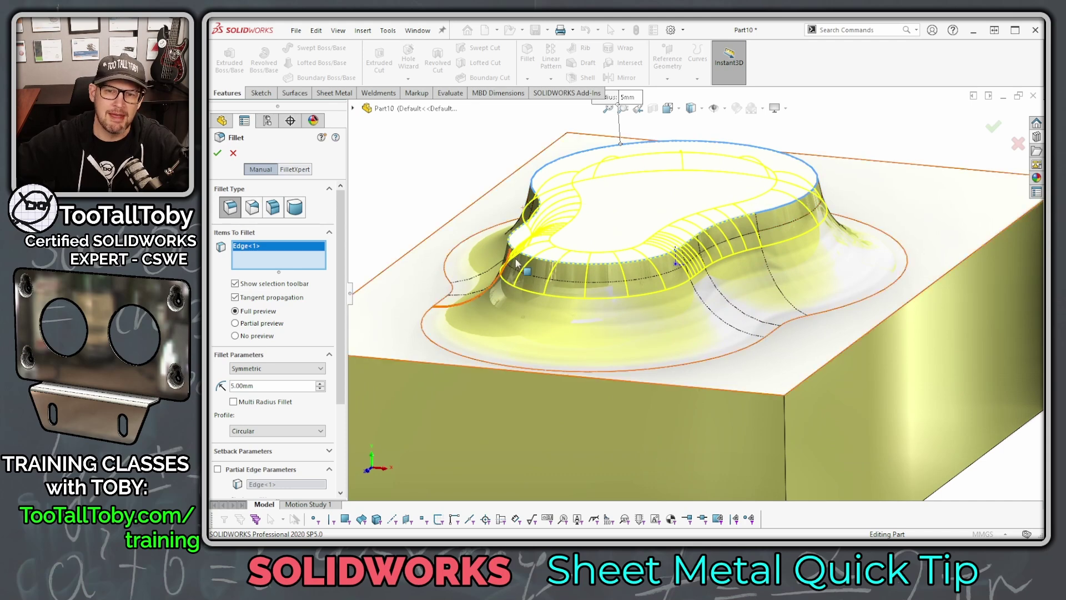
scroll(633, 374, "up", 3)
middle_click_drag(633, 374, 797, 304)
left_click(994, 127)
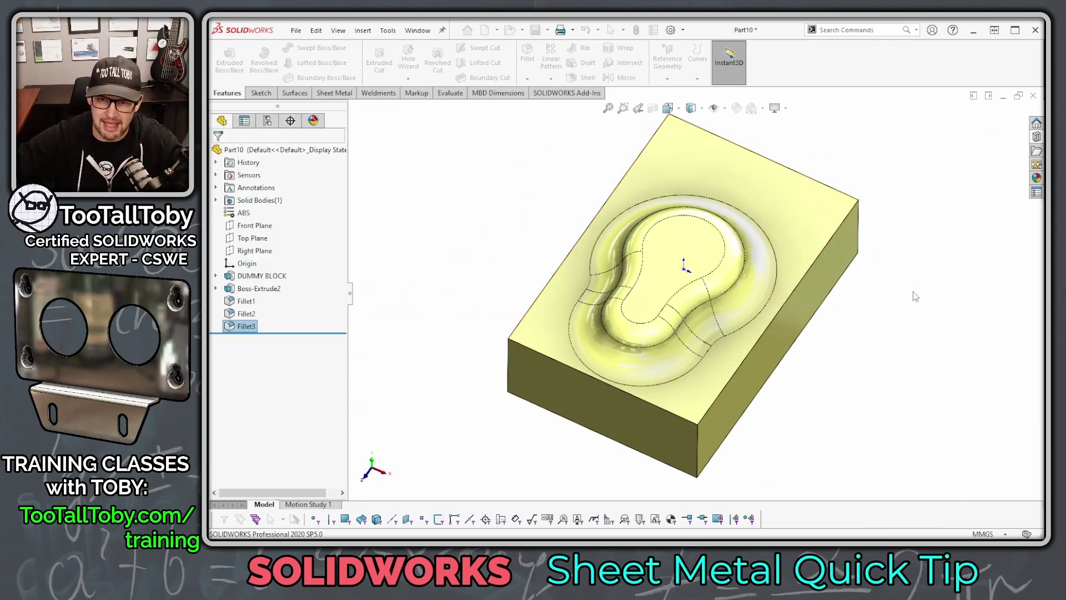
Orbit to inspect both fillets, then switch to the Wall Bracket part.
middle_click_drag(654, 372, 575, 258)
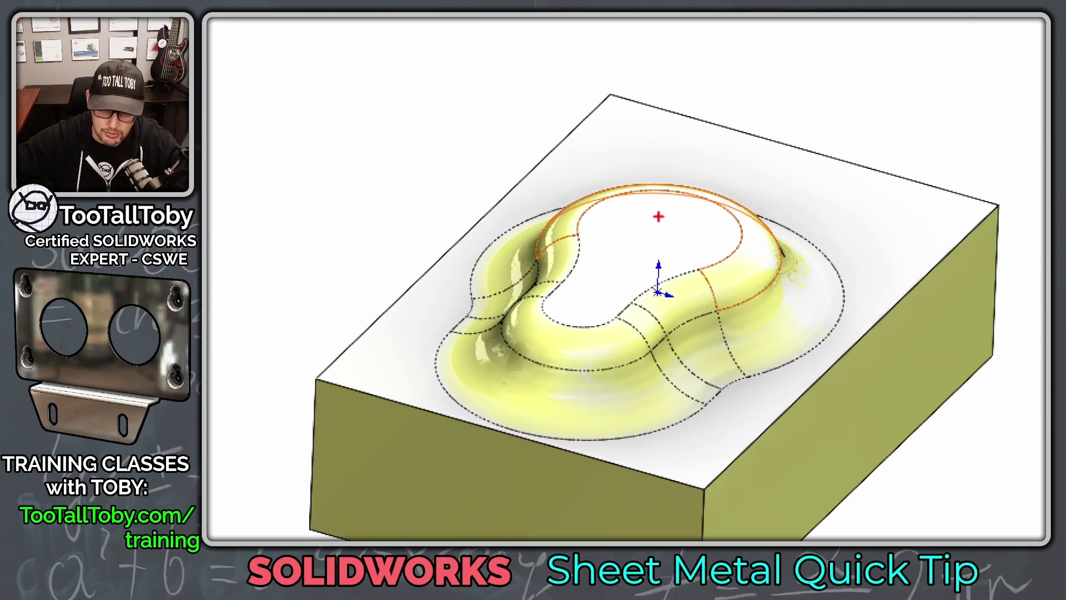
mouse_move(632, 239)
left_mouse_down()
mouse_move(586, 307)
mouse_move(689, 272)
mouse_move(693, 212)
mouse_move(633, 210)
left_mouse_up()
left_click_drag(712, 213, 720, 219)
key("Escape")
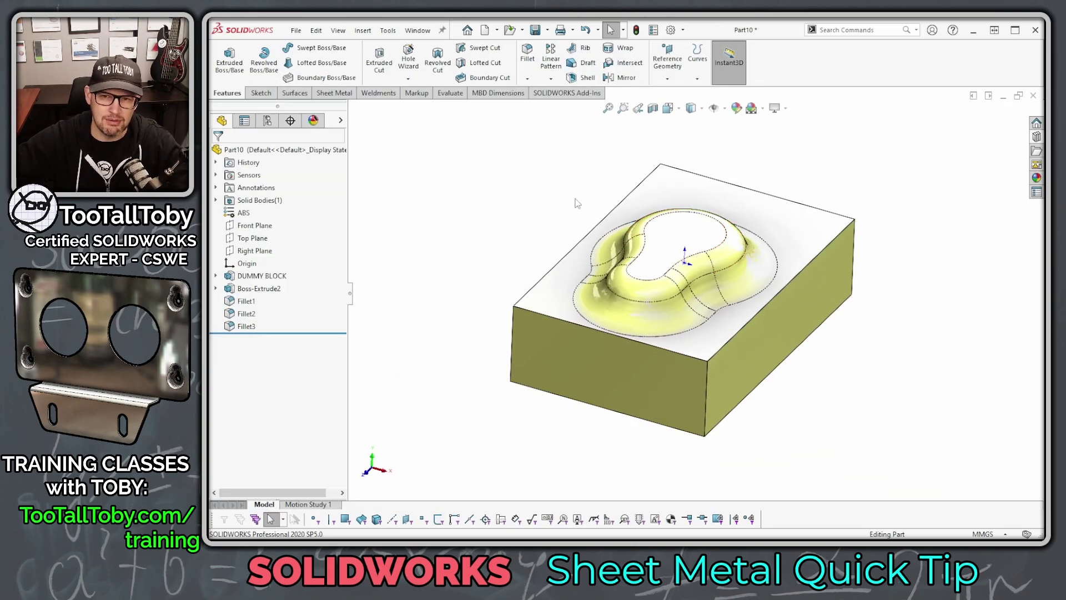
key("ctrl+Tab")
key("ctrl+Tab")
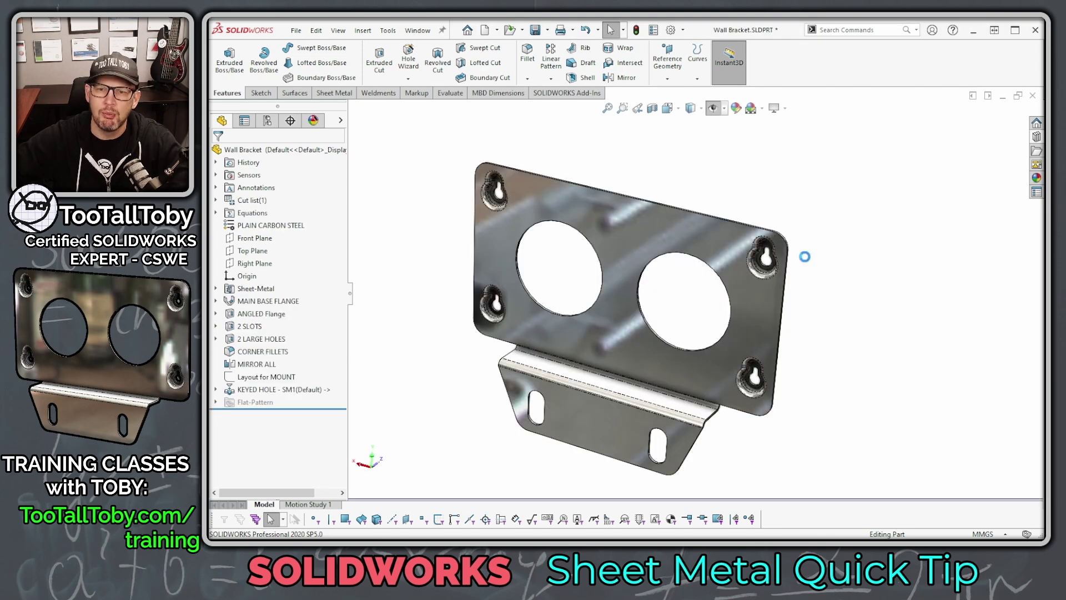
Zoom in on a Wall Bracket keyhole and back out, then switch back to Part10.
scroll(788, 298, "down", 10)
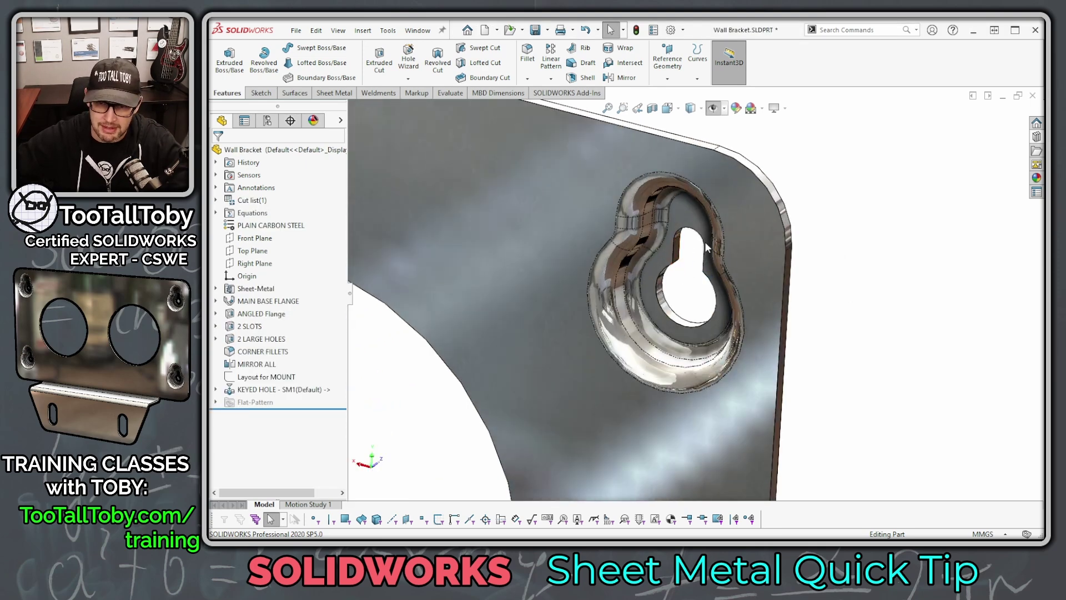
scroll(700, 300, "up", 8)
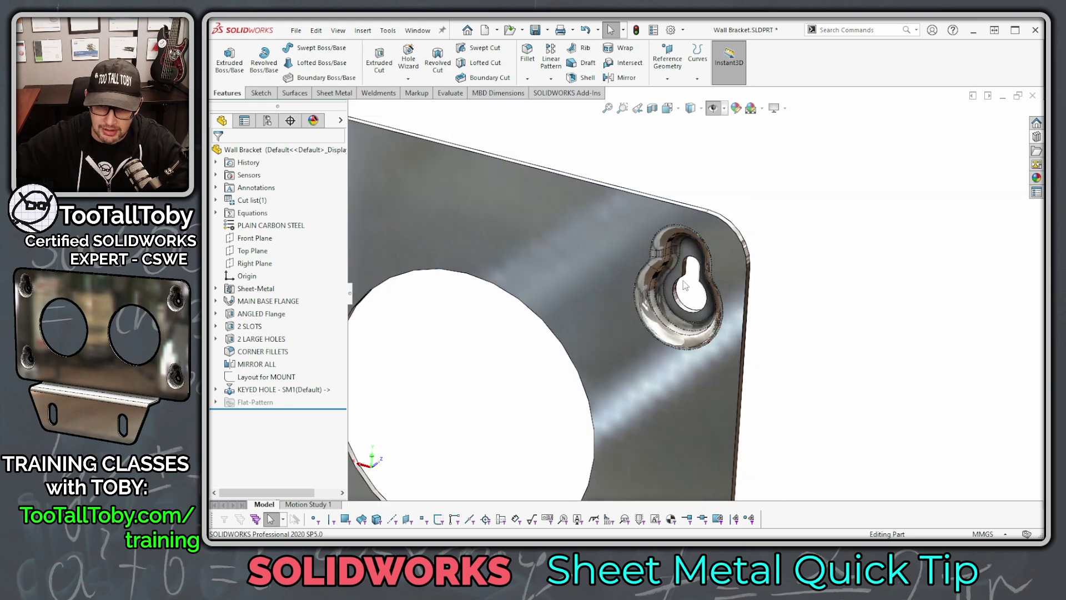
scroll(722, 328, "up", 6)
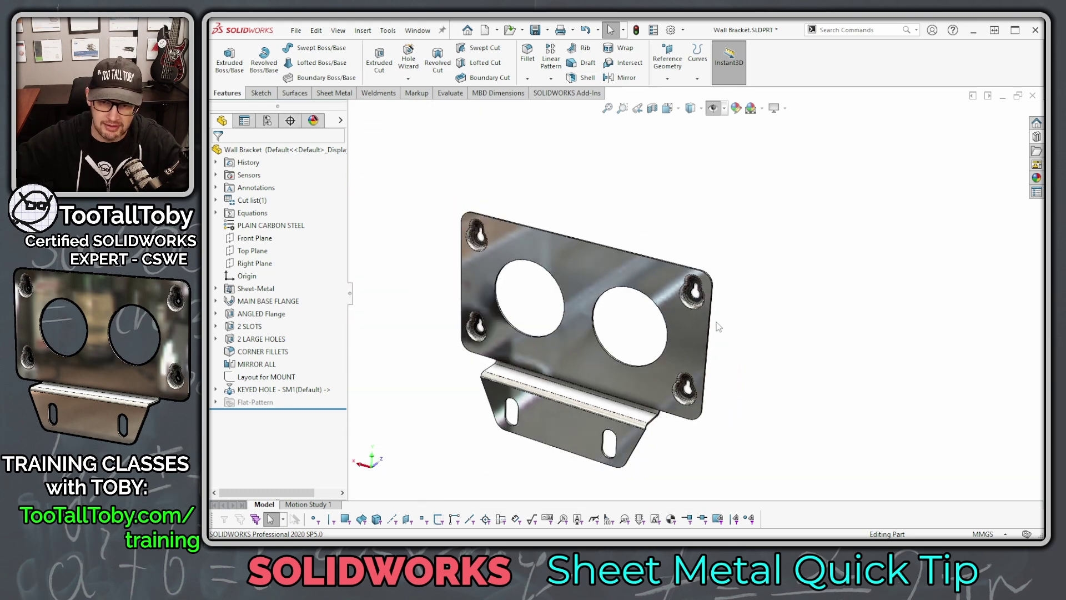
scroll(714, 350, "down", 2)
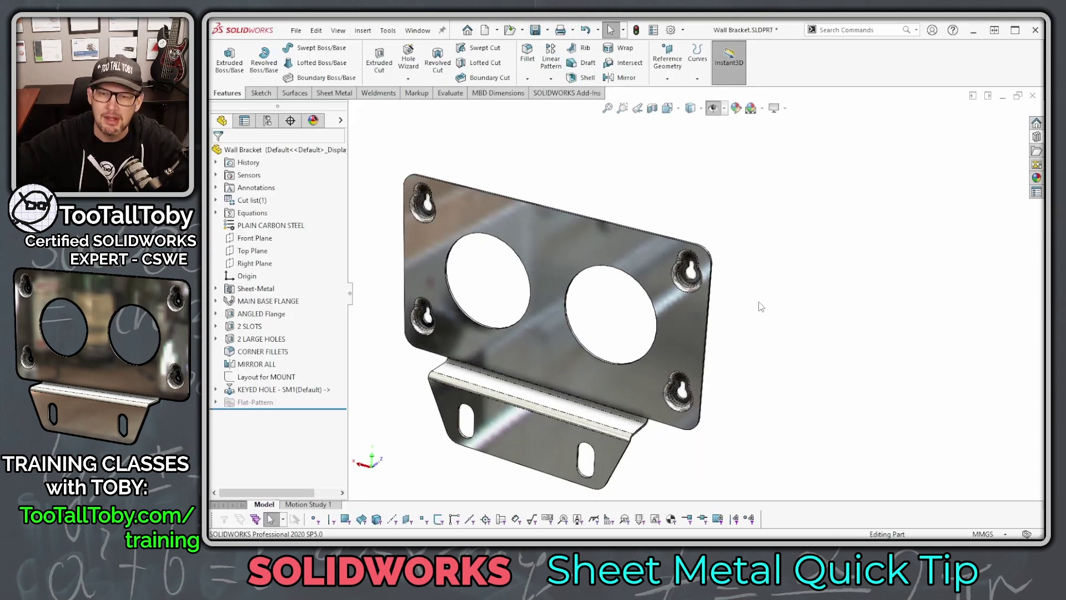
key("ctrl+Tab")
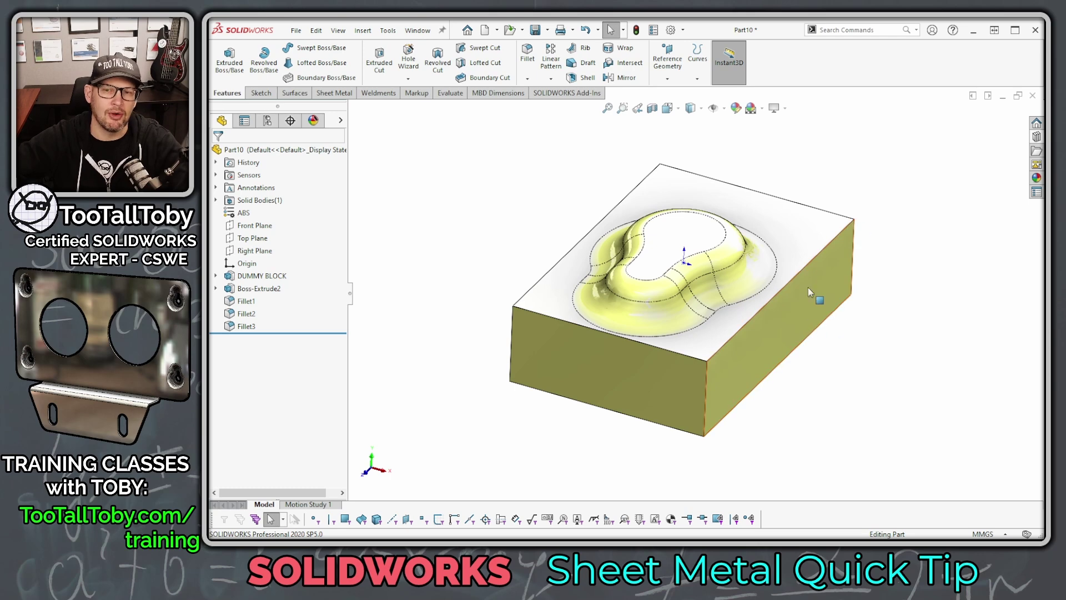
Sketch an 11 mm diameter circle at the origin on the boss's top face.
left_click(671, 251)
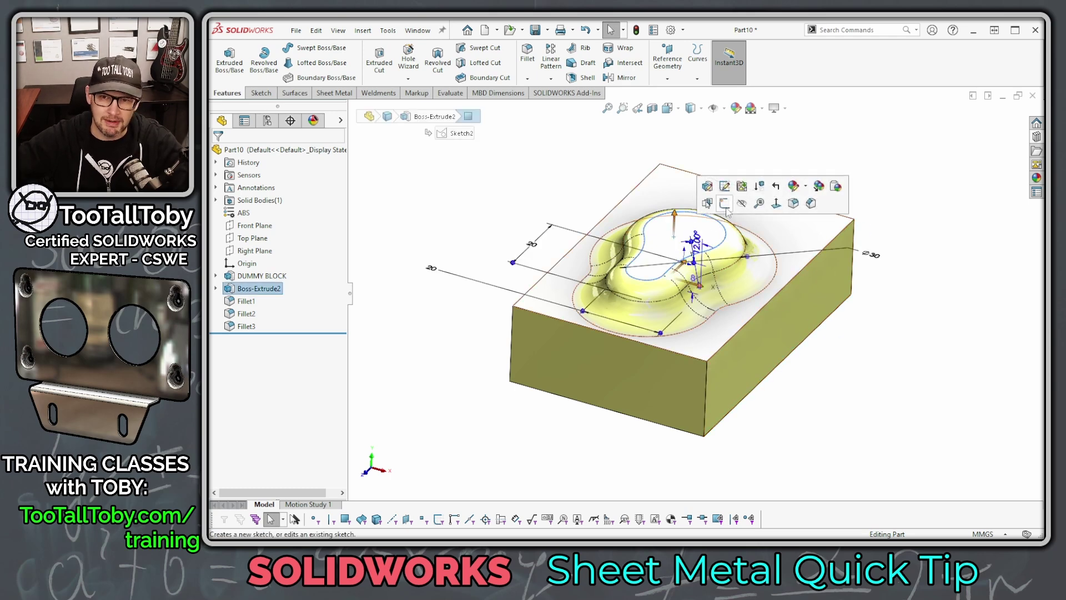
left_click(727, 210)
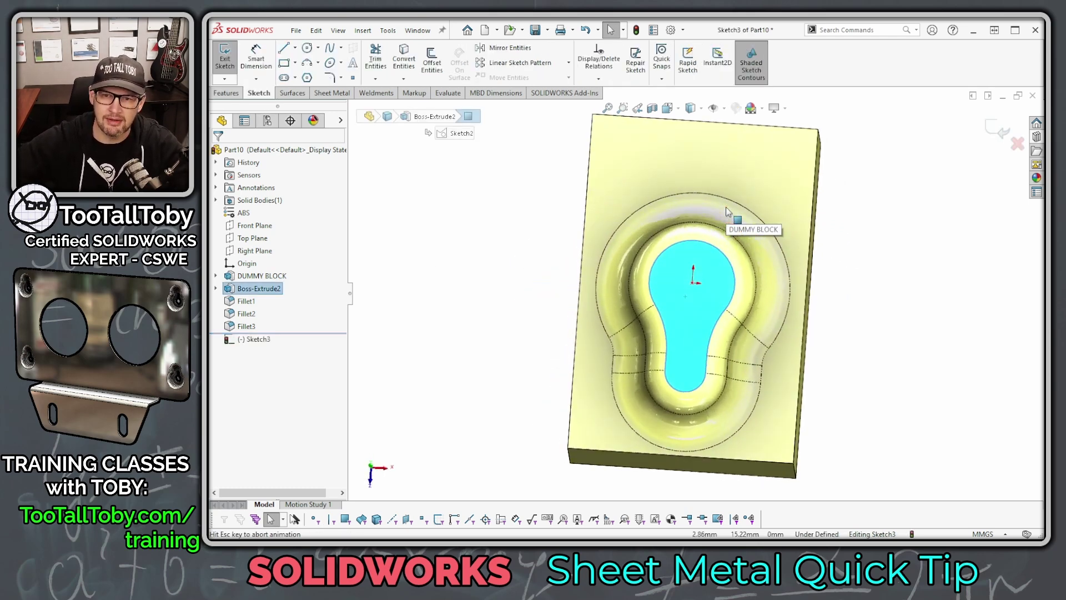
key("s")
left_click(747, 263)
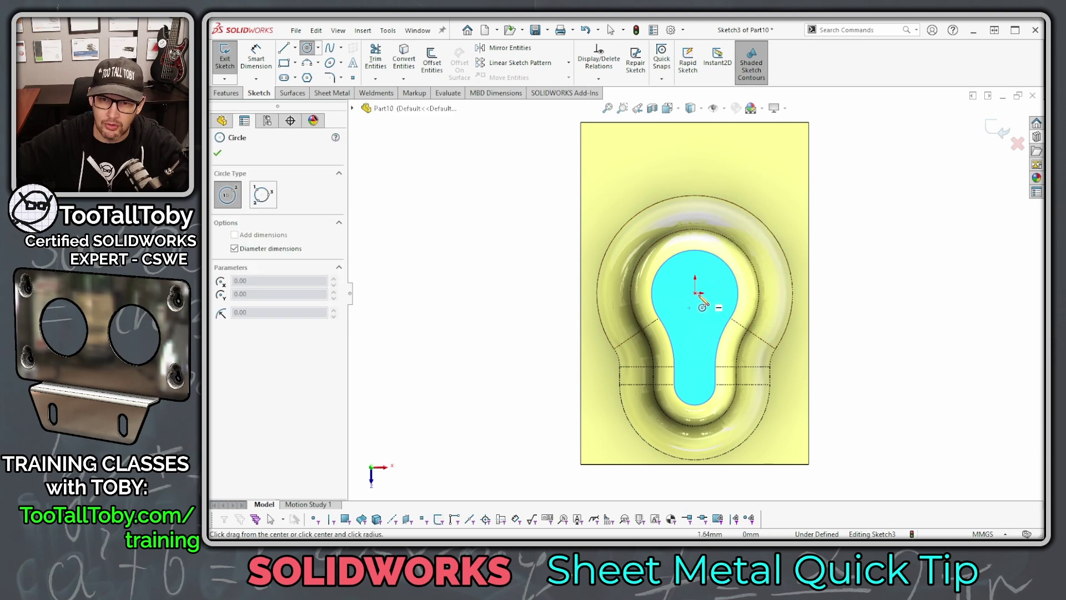
left_click(694, 293)
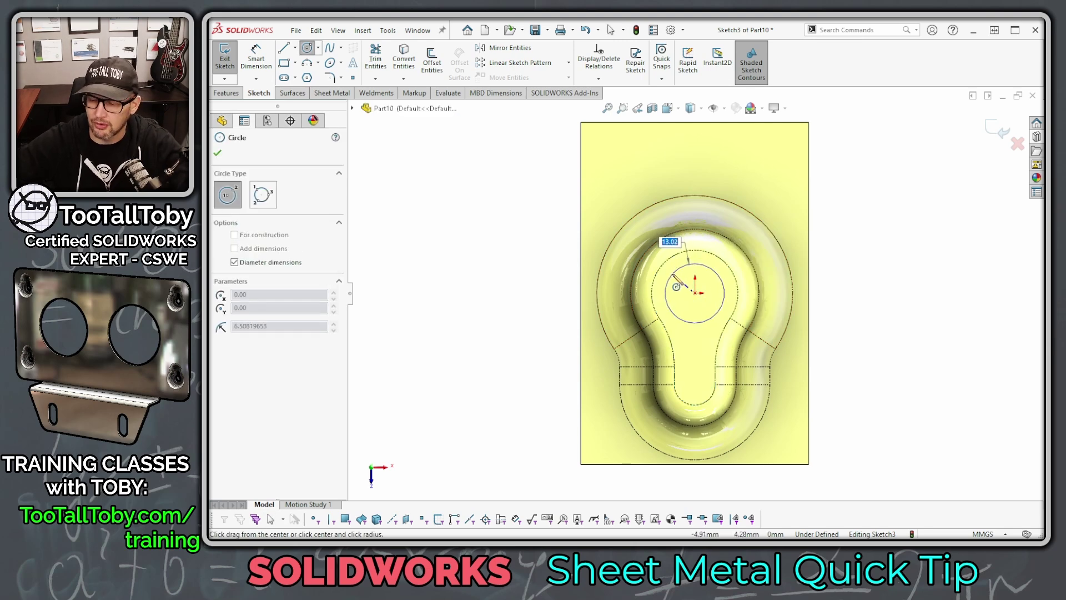
type("11")
key("Return")
scroll(689, 333, "down", 3)
Add a straight slot running down from the circle's centre.
key("s")
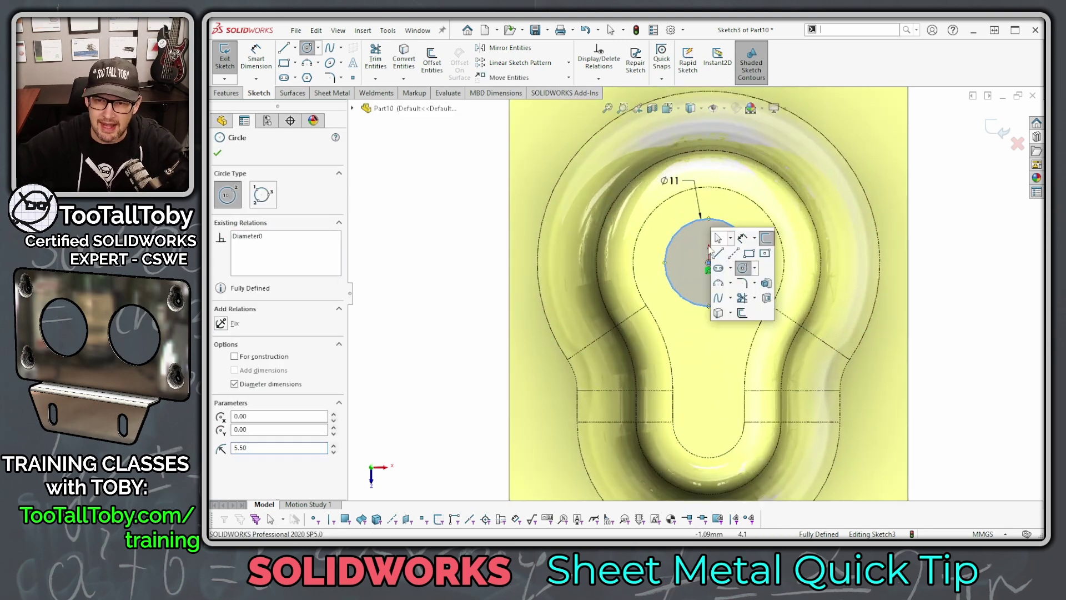
left_click(718, 268)
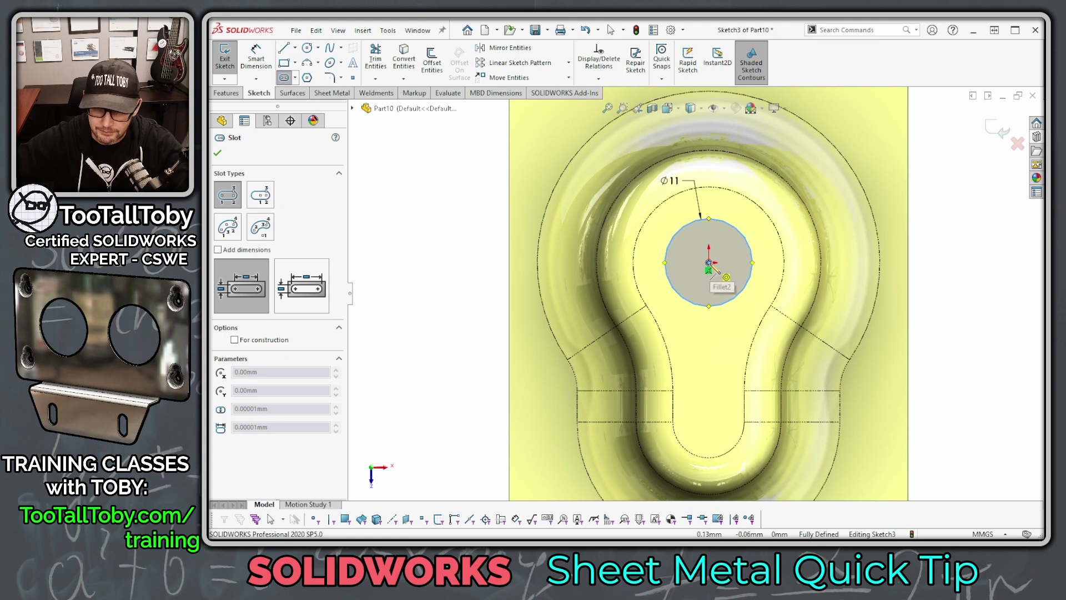
left_click(709, 269)
left_click(710, 336)
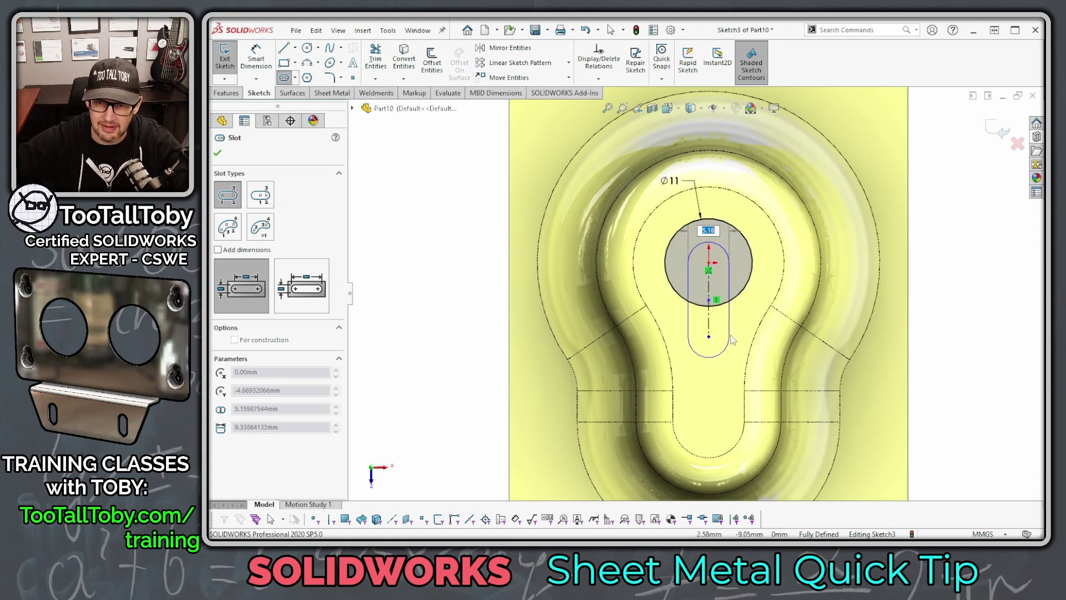
left_click(733, 337)
Dimension the slot with width 6 and centre-to-centre length 9.
key("s")
left_click(744, 318)
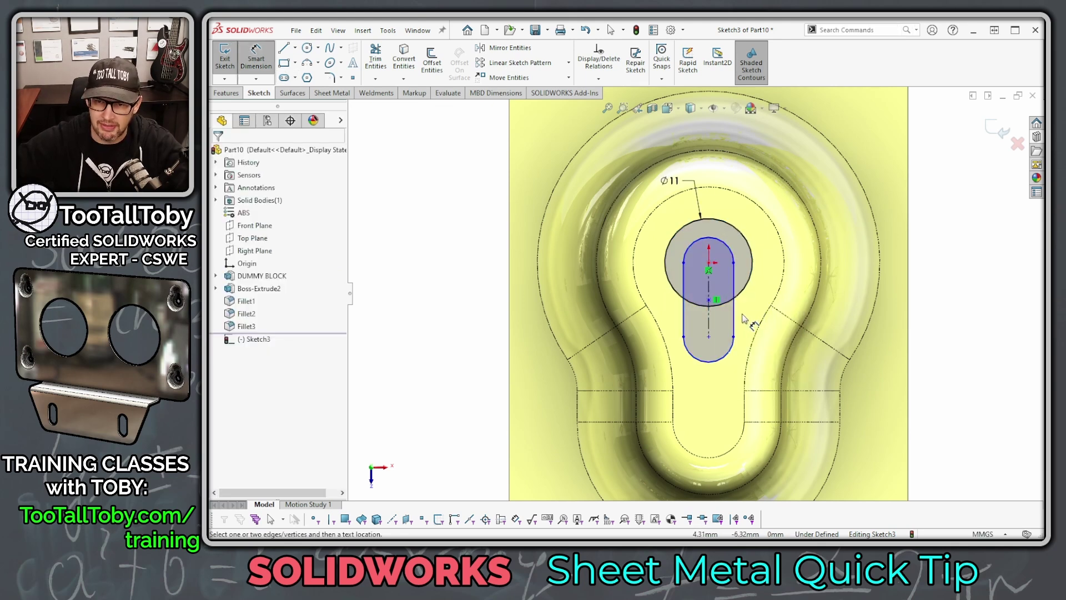
left_click(735, 318)
left_click(684, 322)
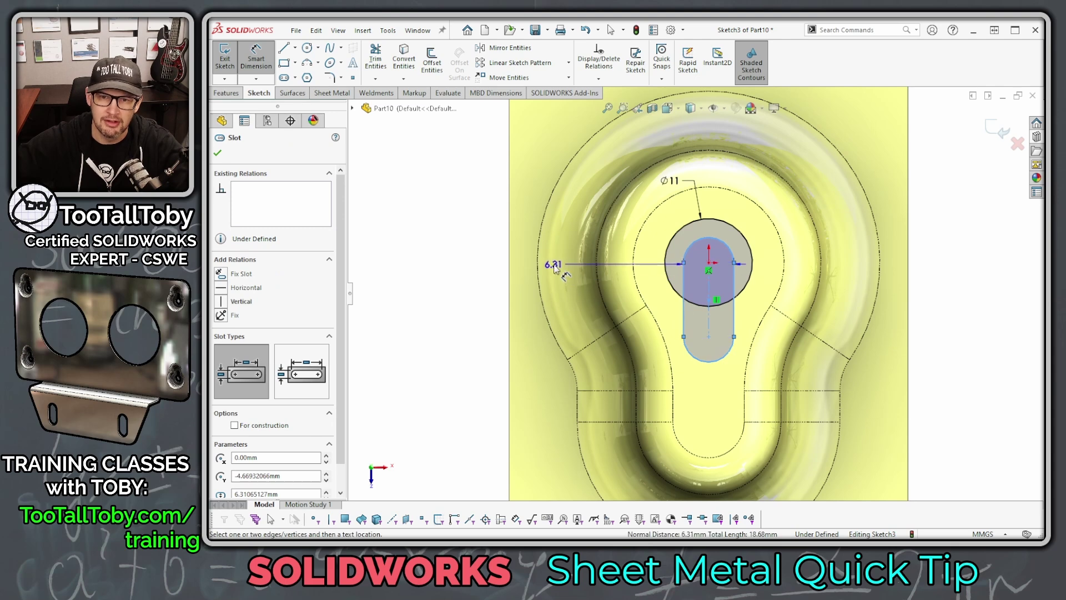
left_click(545, 256)
type("6")
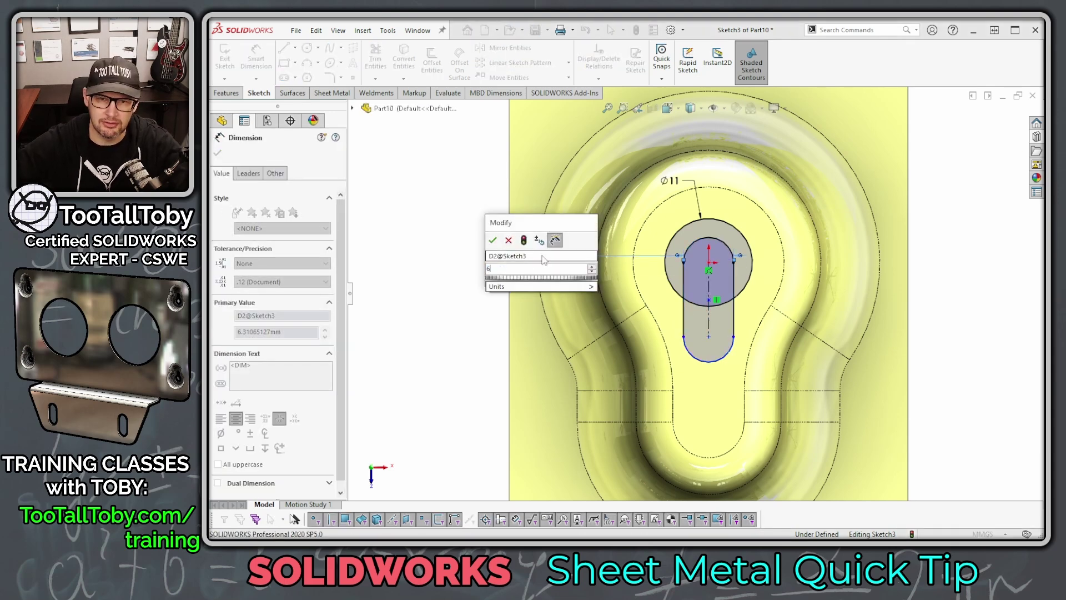
key("Return")
left_click(709, 321)
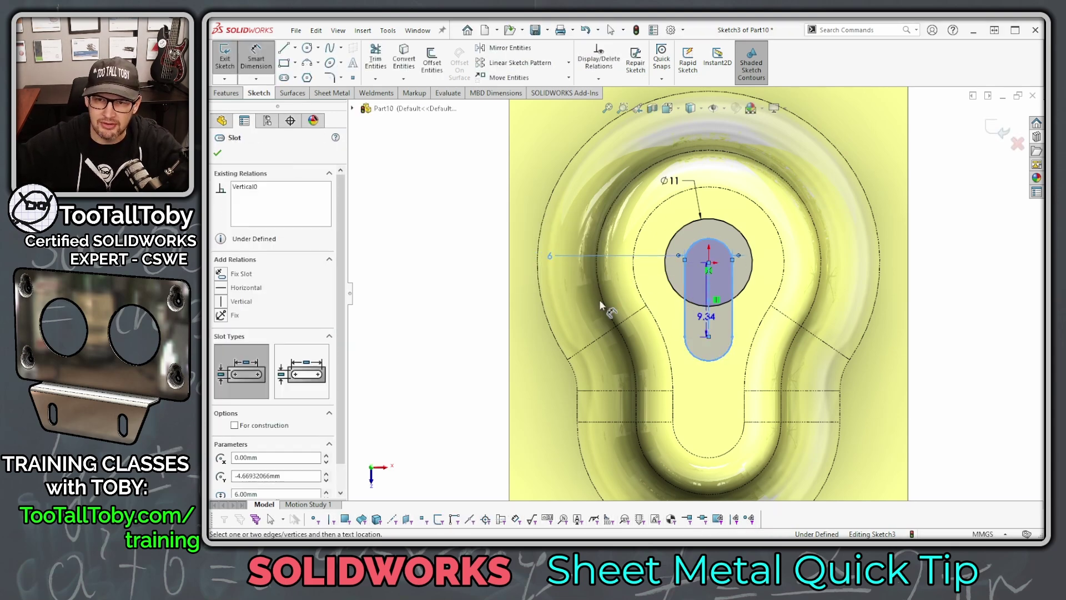
left_click(479, 297)
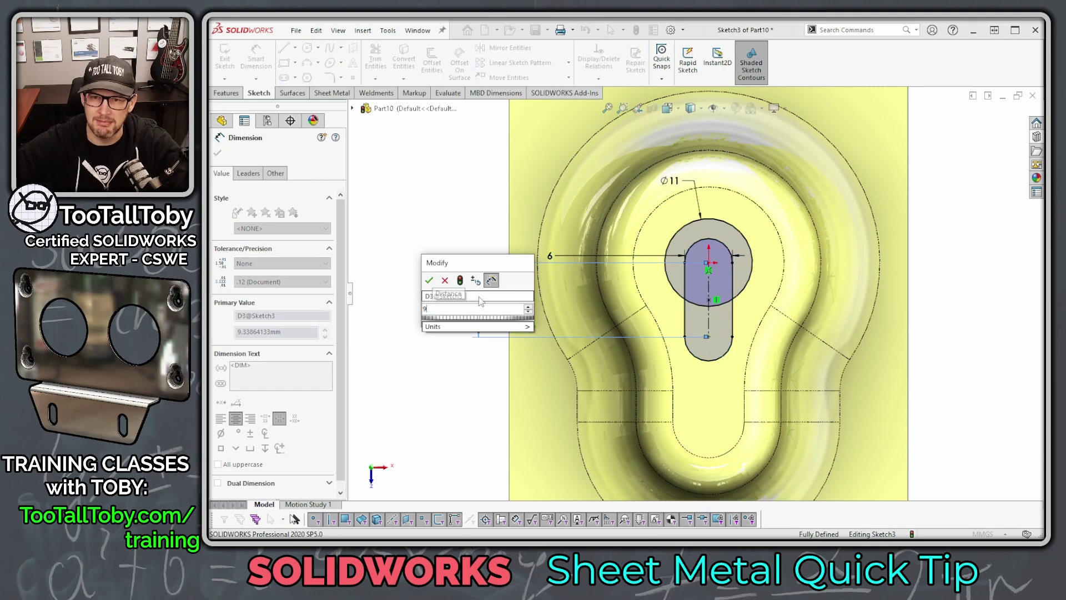
type("9")
key("Return")
key("Escape")
Move the 6 and Ø11 dimensions clear of the geometry.
left_click_drag(549, 256, 557, 225)
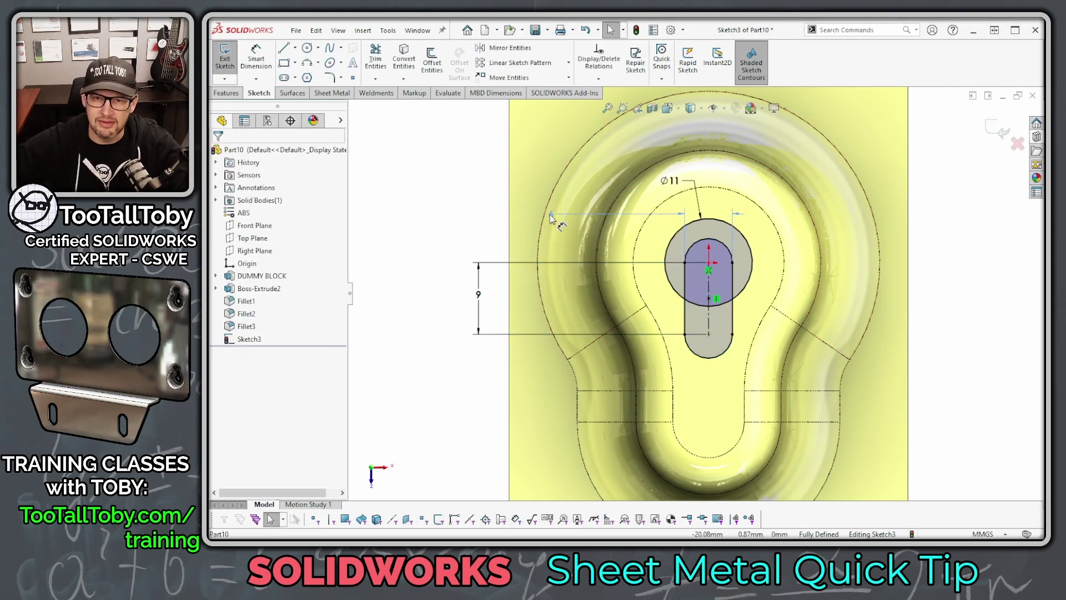
left_click_drag(663, 173, 581, 121)
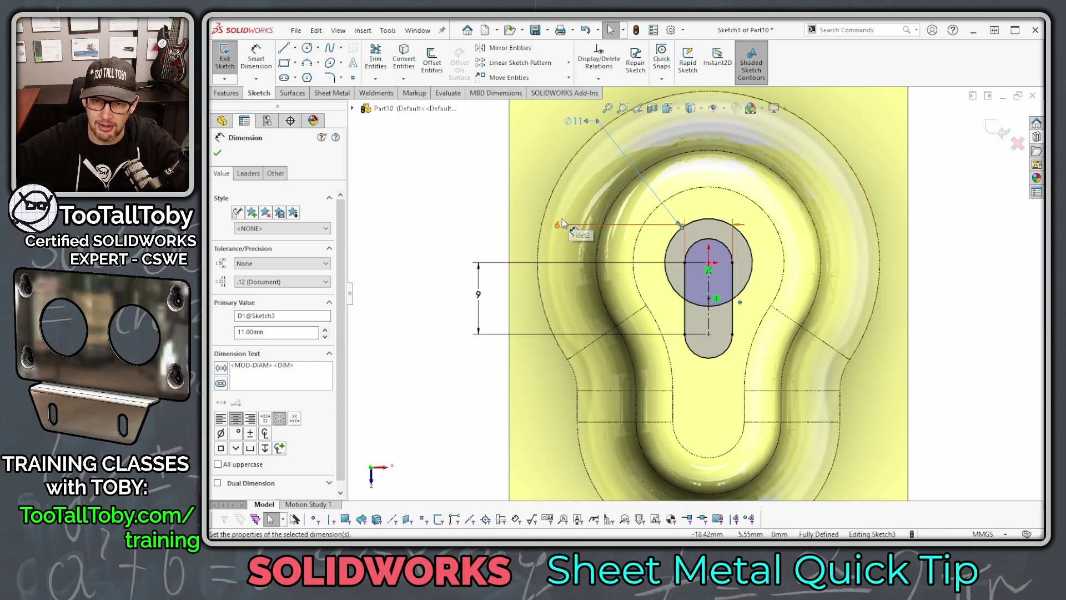
left_click(509, 278)
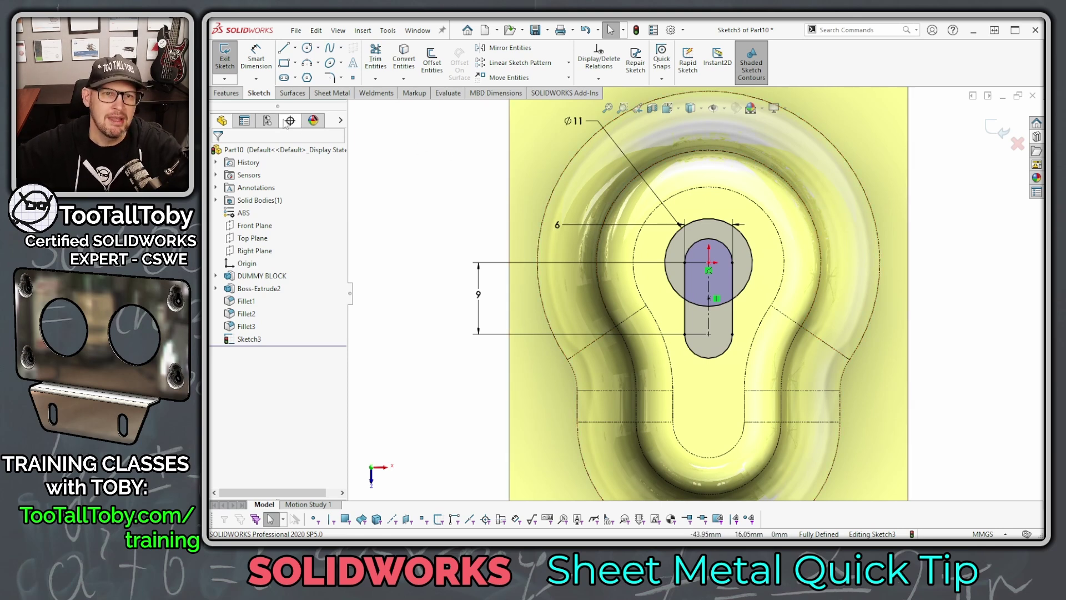
Start a Split Line feature from the Features tab's Curves list.
left_click(226, 93)
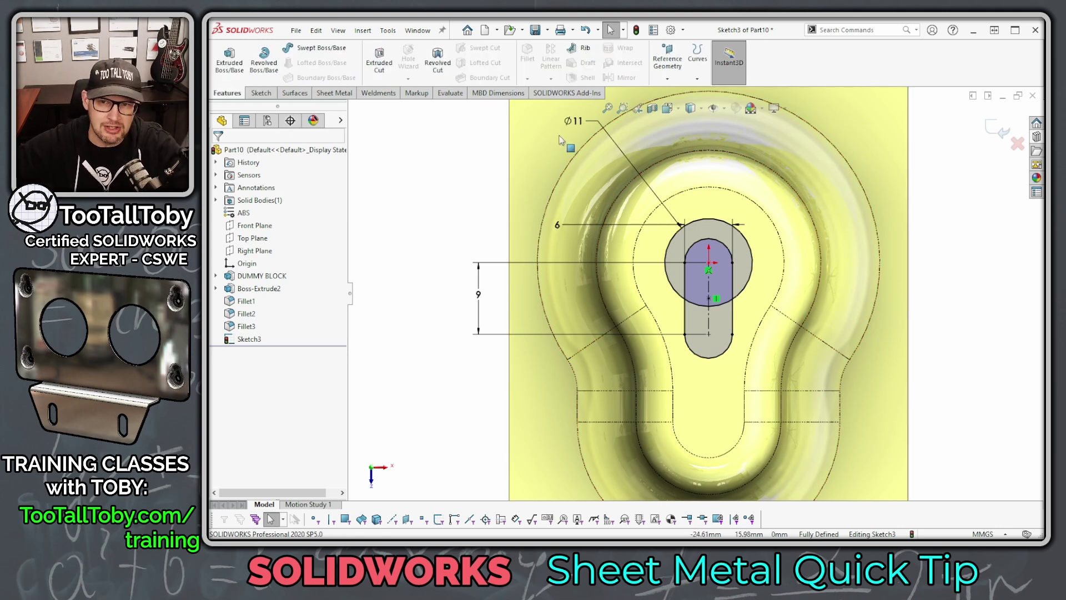
left_click(697, 78)
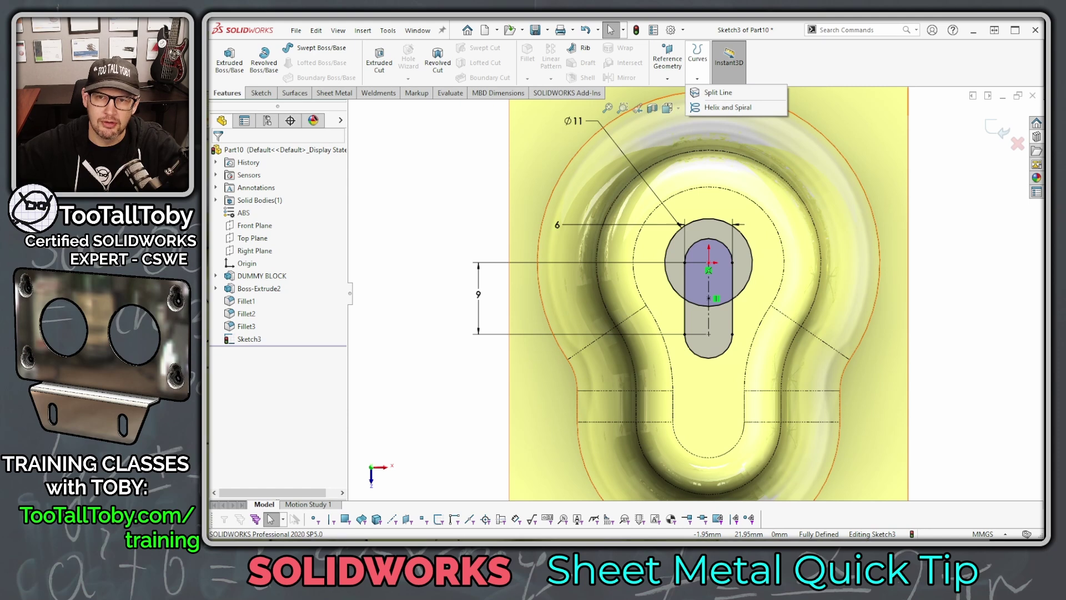
key("Escape")
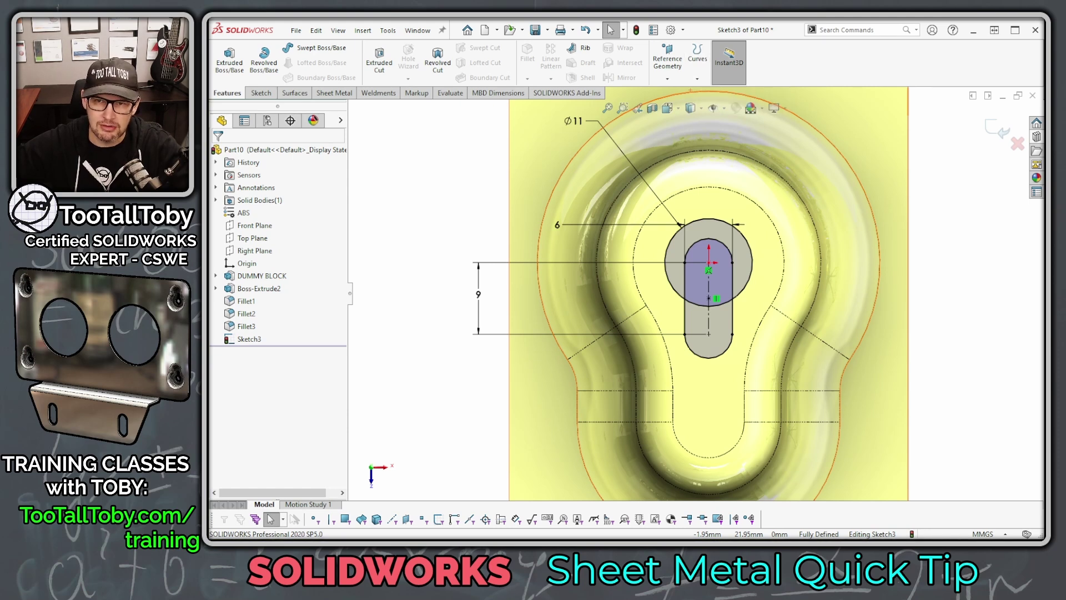
left_click(698, 79)
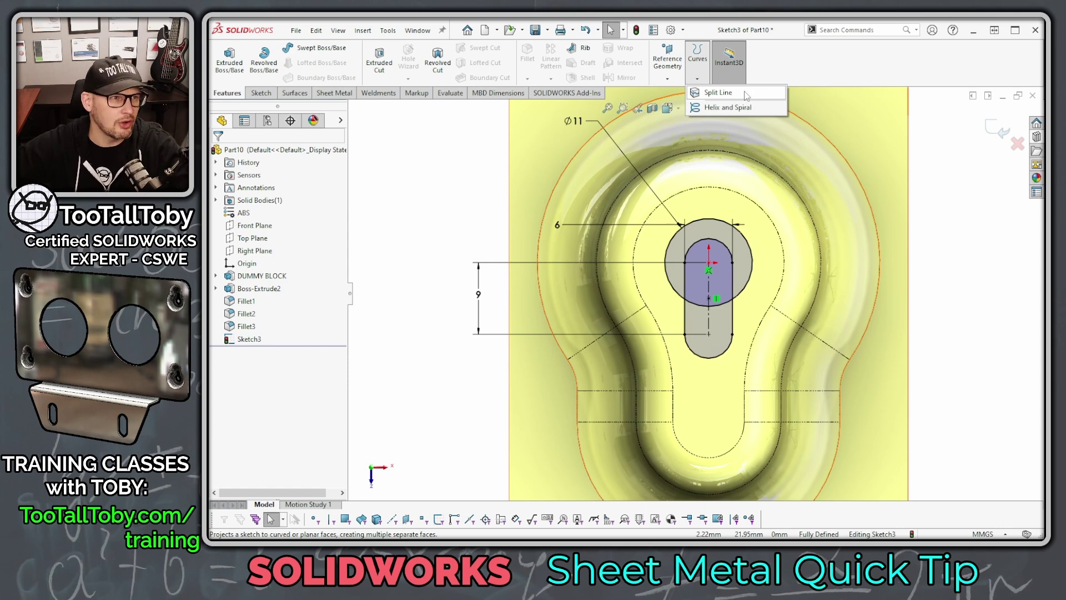
left_click(461, 127)
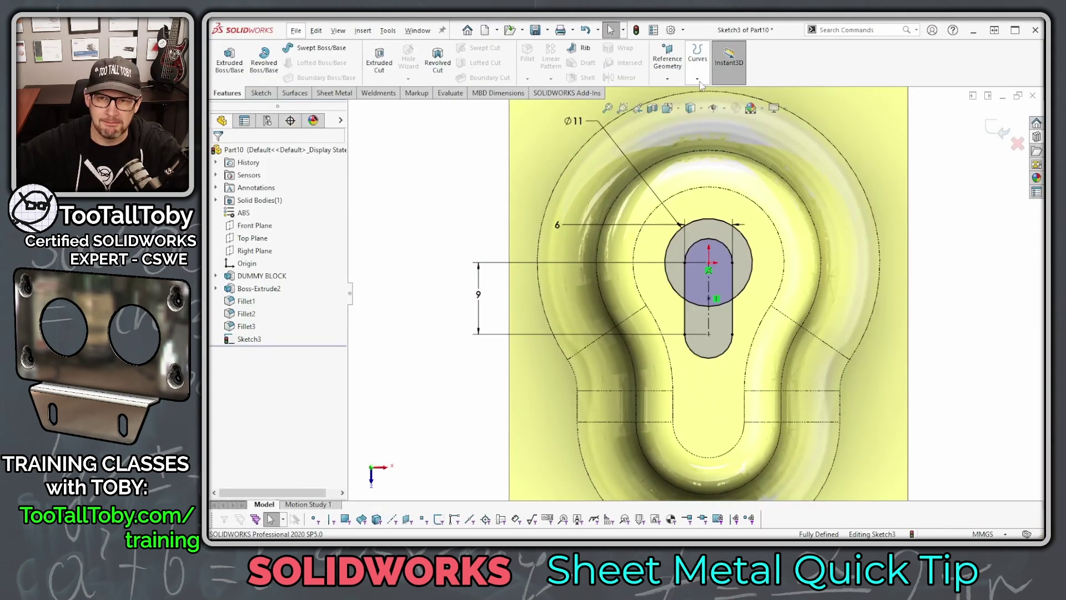
left_click(825, 125)
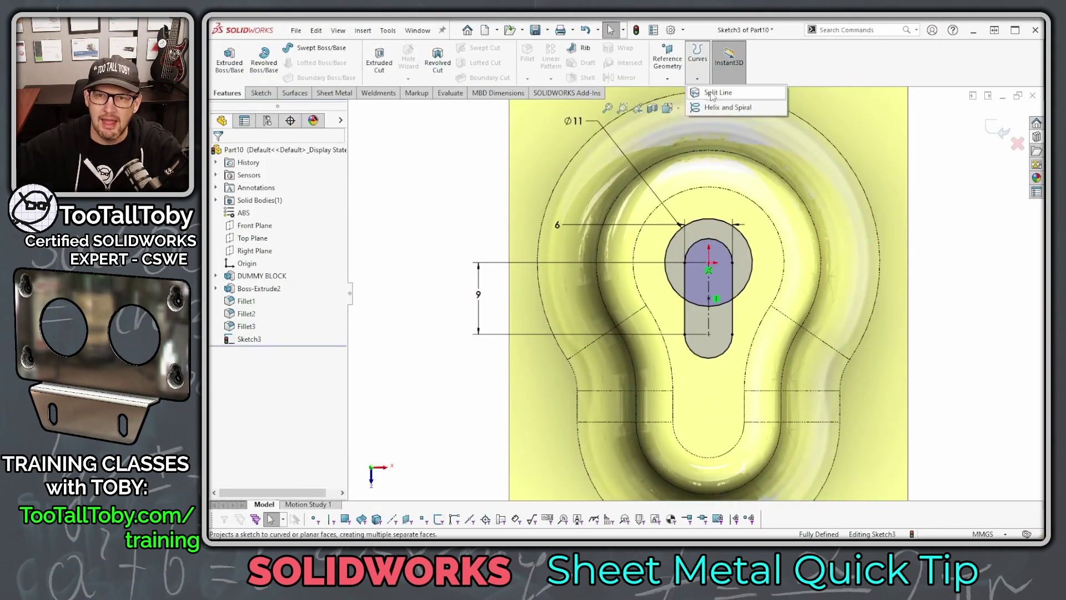
left_click(728, 90)
Project Sketch3 onto the form's top face to create Split Line1.
key("ctrl+7")
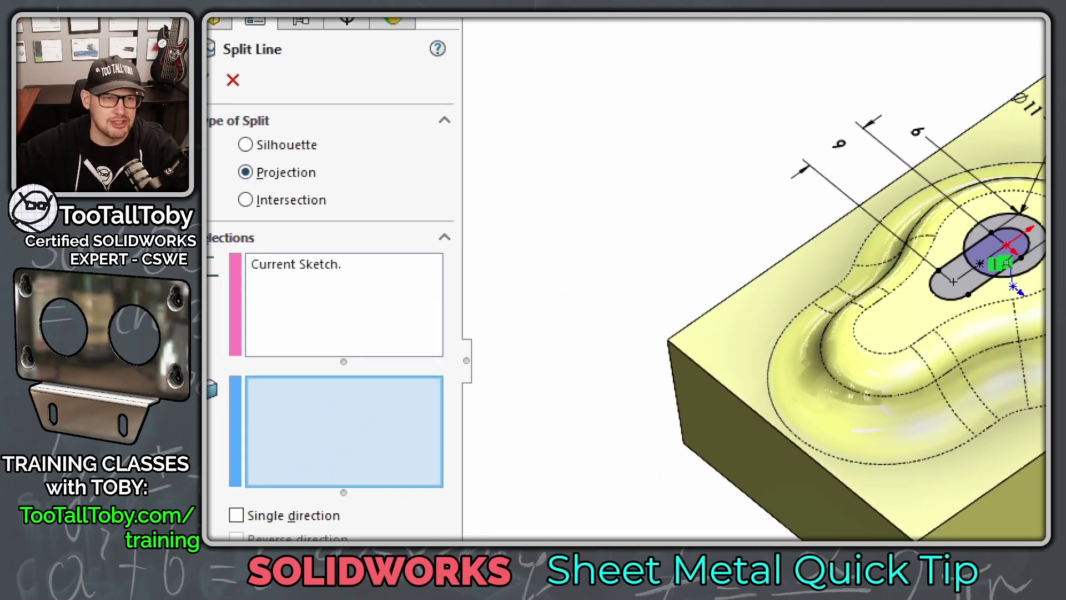
left_click_drag(341, 162, 453, 137, "ctrl+shift")
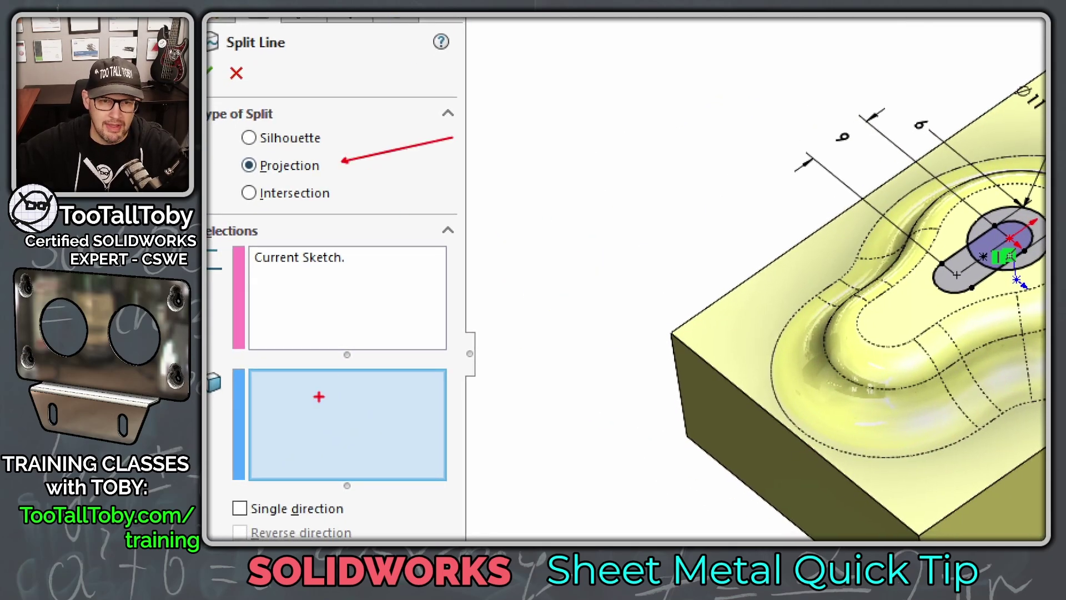
left_click_drag(330, 381, 453, 344, "ctrl+shift")
left_click_drag(913, 310, 676, 211, "ctrl+shift")
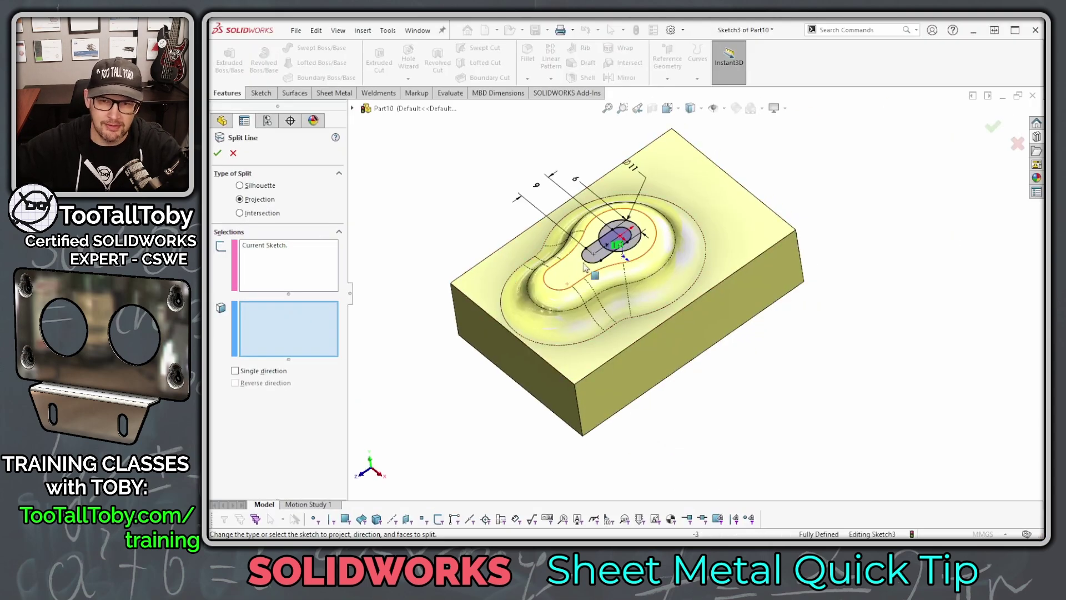
left_click(909, 322)
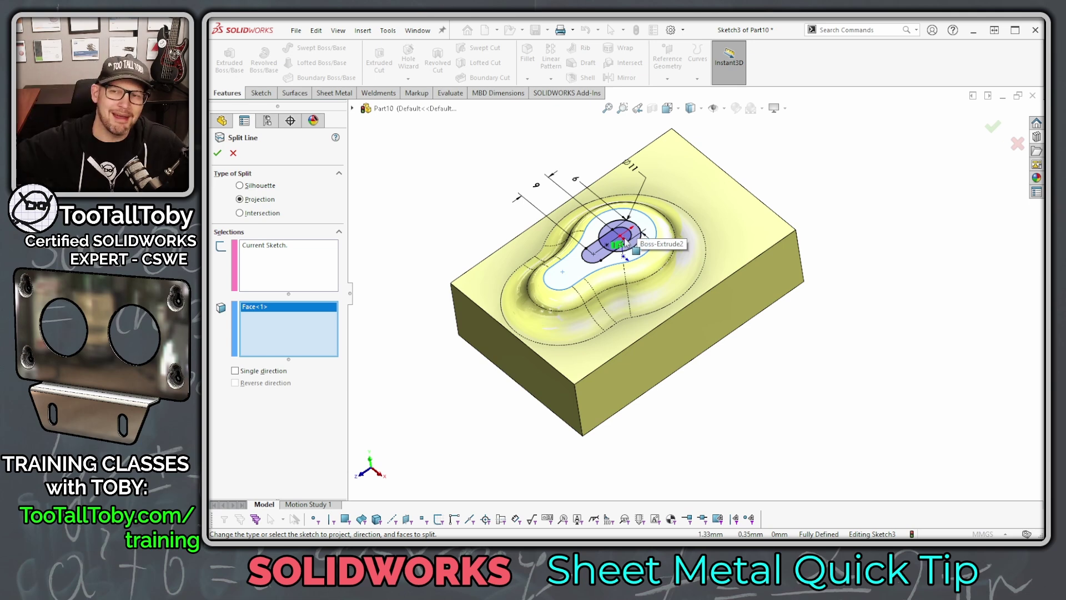
left_click(993, 138)
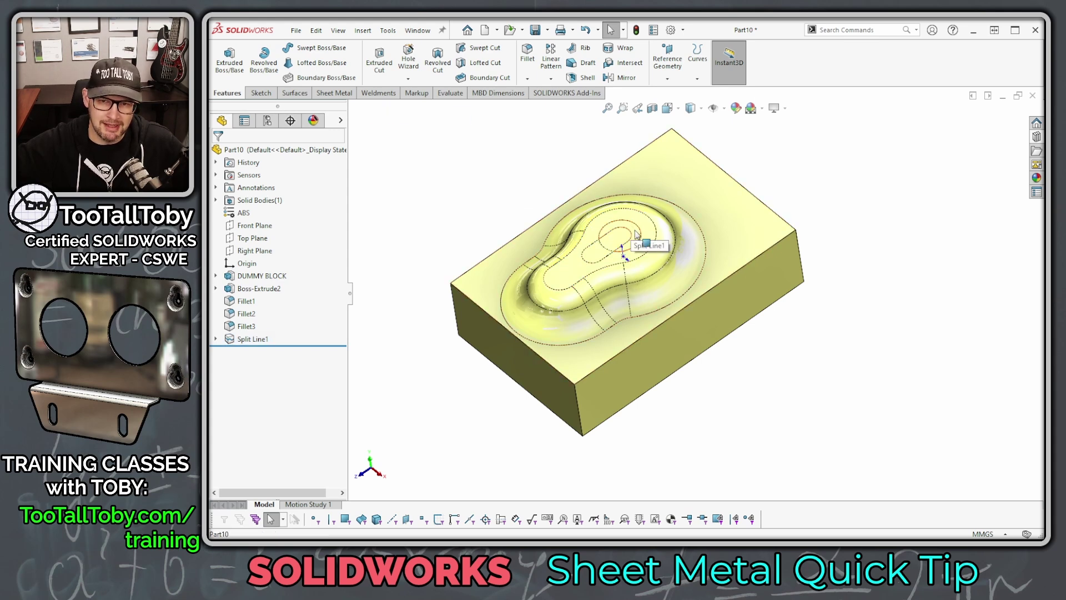
left_click(638, 236)
left_click(903, 196)
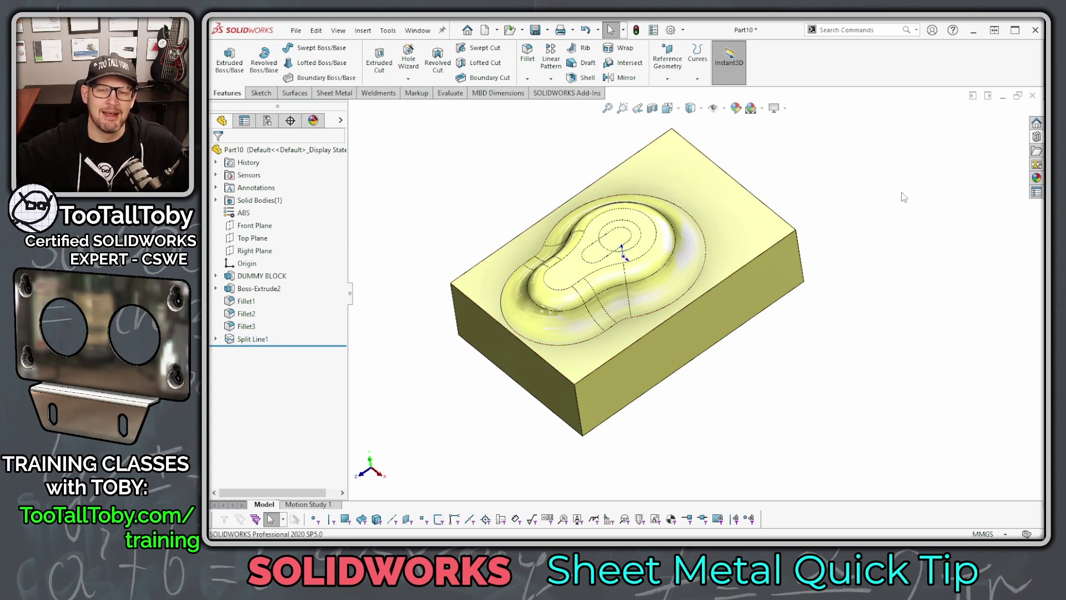
scroll(611, 244, "down", 3)
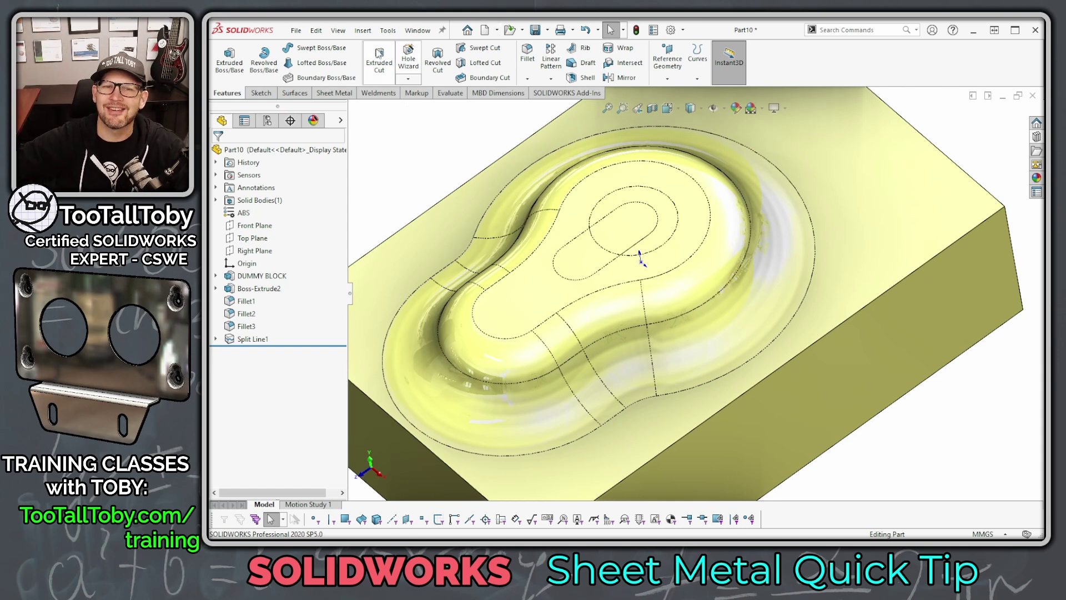
Delete and patch the keyhole-shaped face from Split Line1, creating DeleteFace1.
left_click(364, 32)
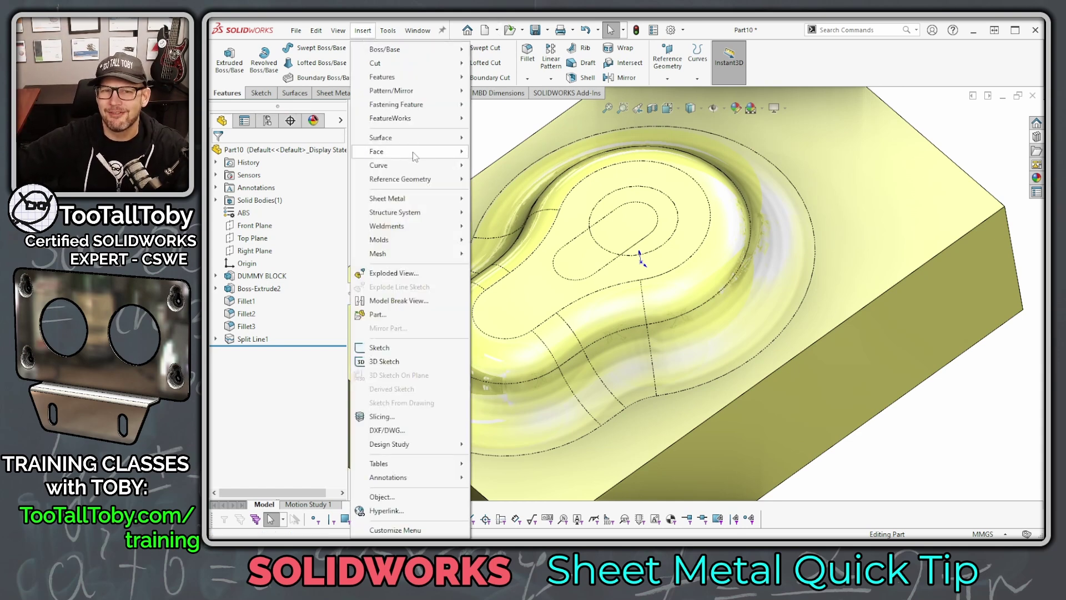
mouse_move(415, 153)
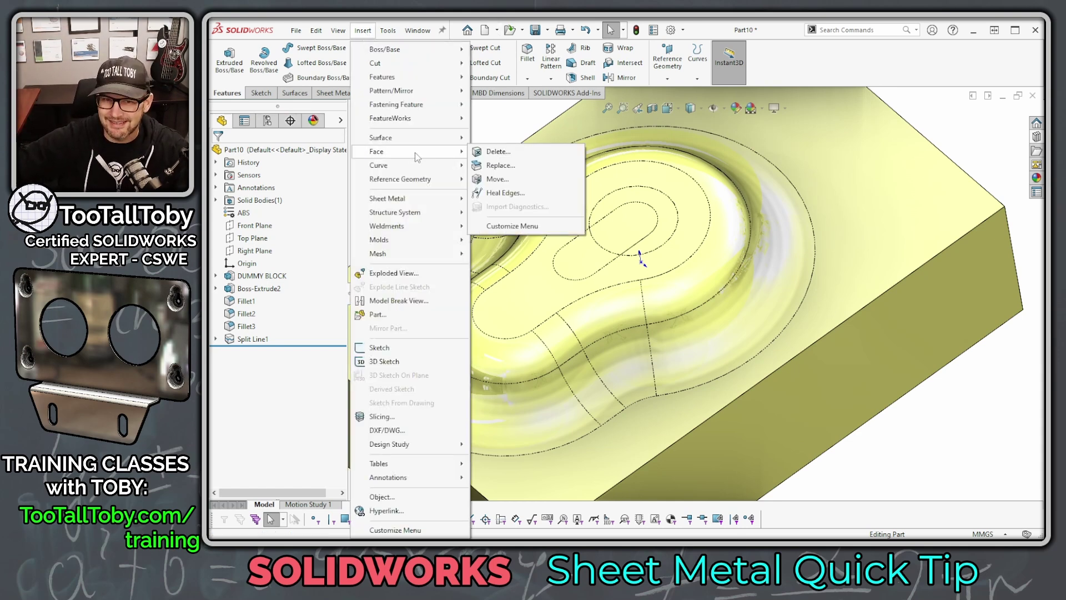
left_click(518, 153)
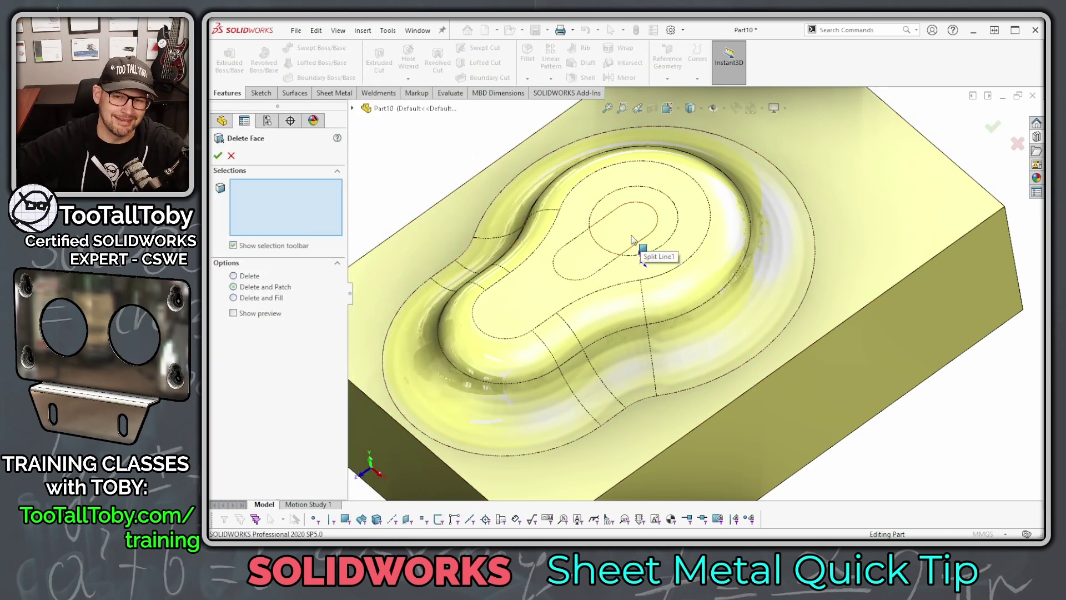
left_click(622, 238)
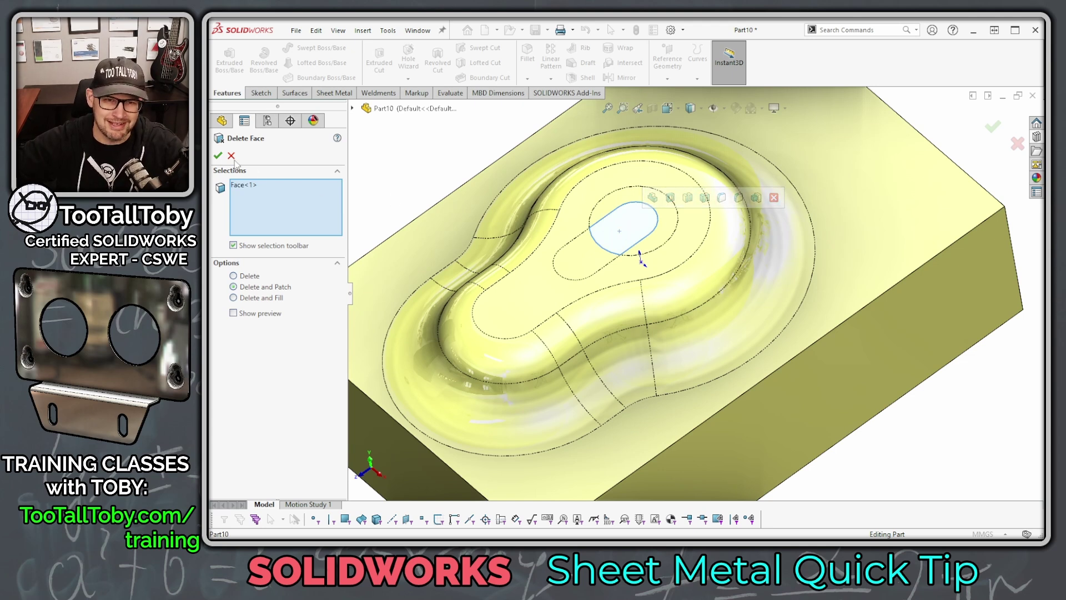
left_click(218, 156)
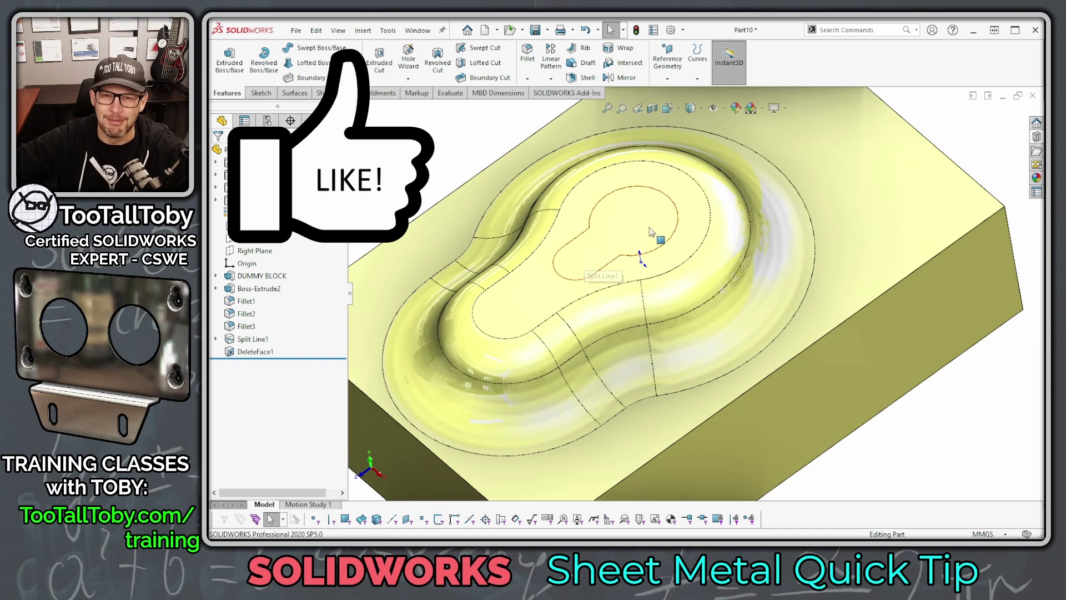
key("f")
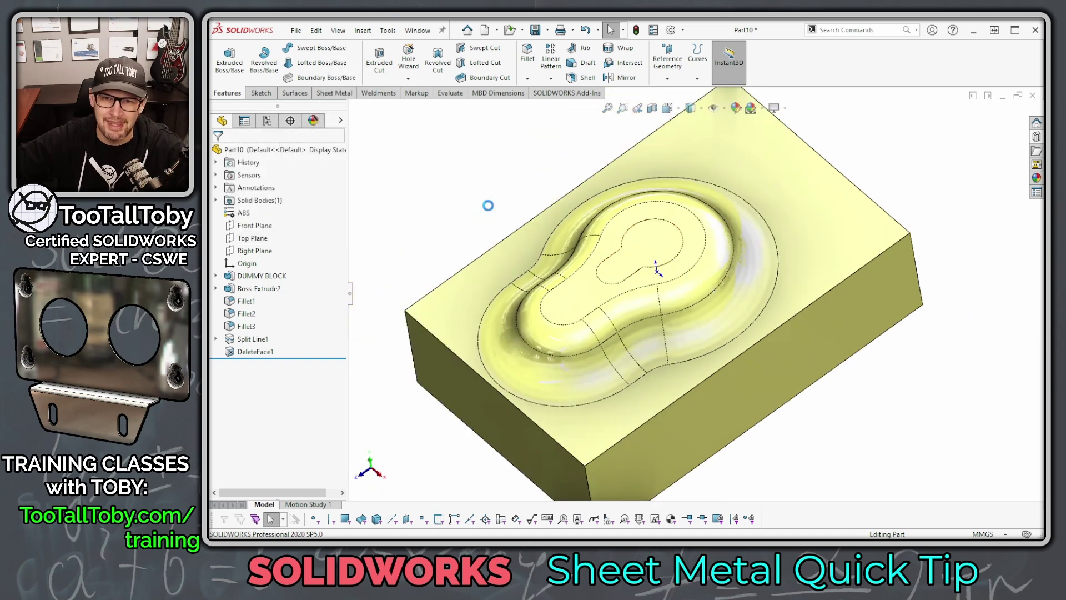
key("ctrl+Tab")
scroll(739, 308, "down", 5)
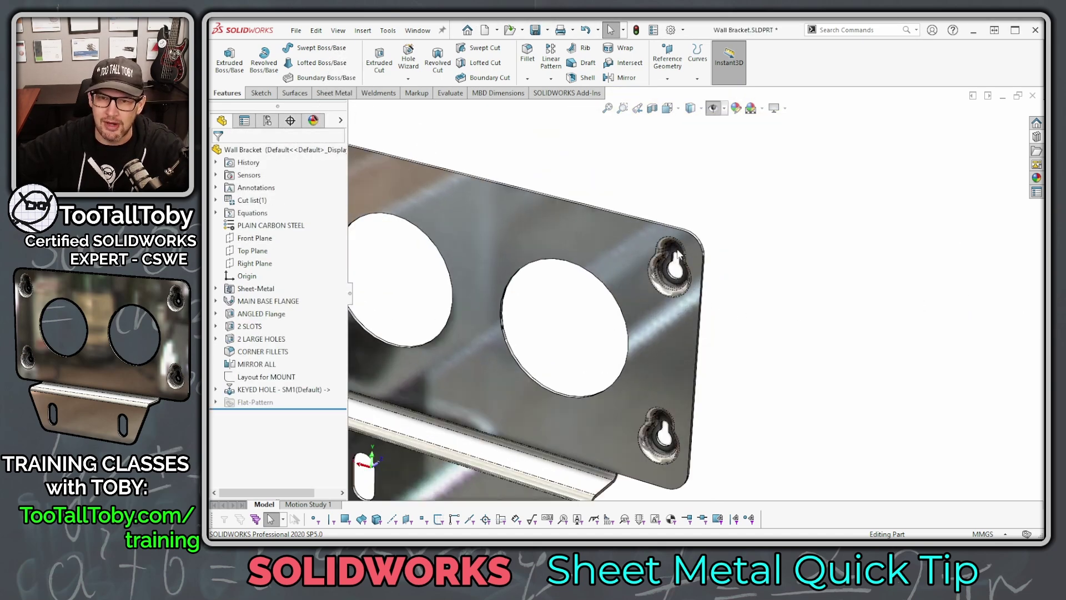
scroll(678, 255, "down", 5)
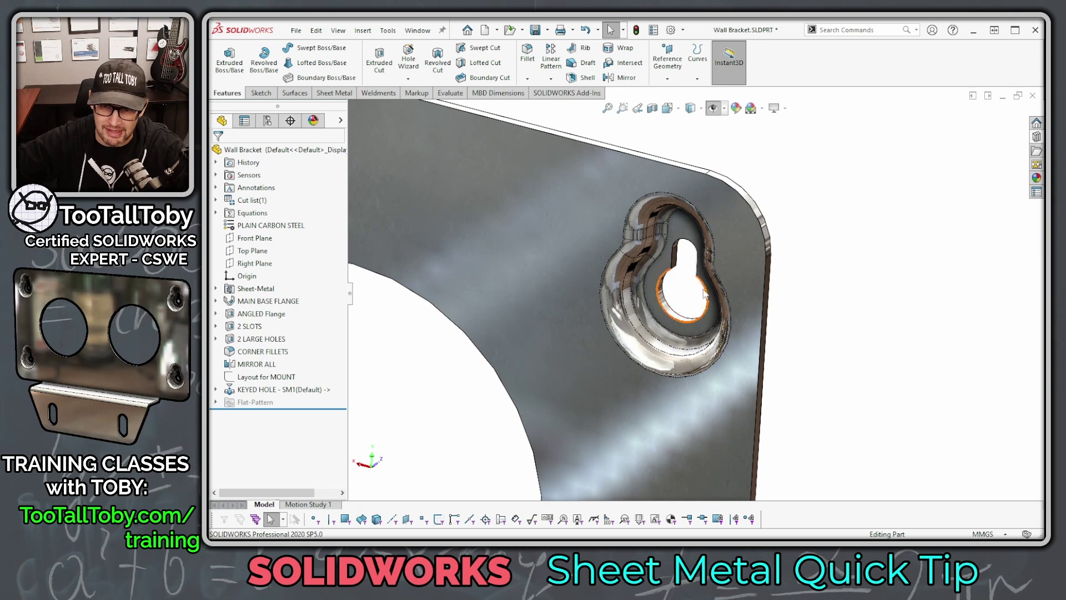
scroll(672, 334, "up", 3)
scroll(672, 345, "up", 6)
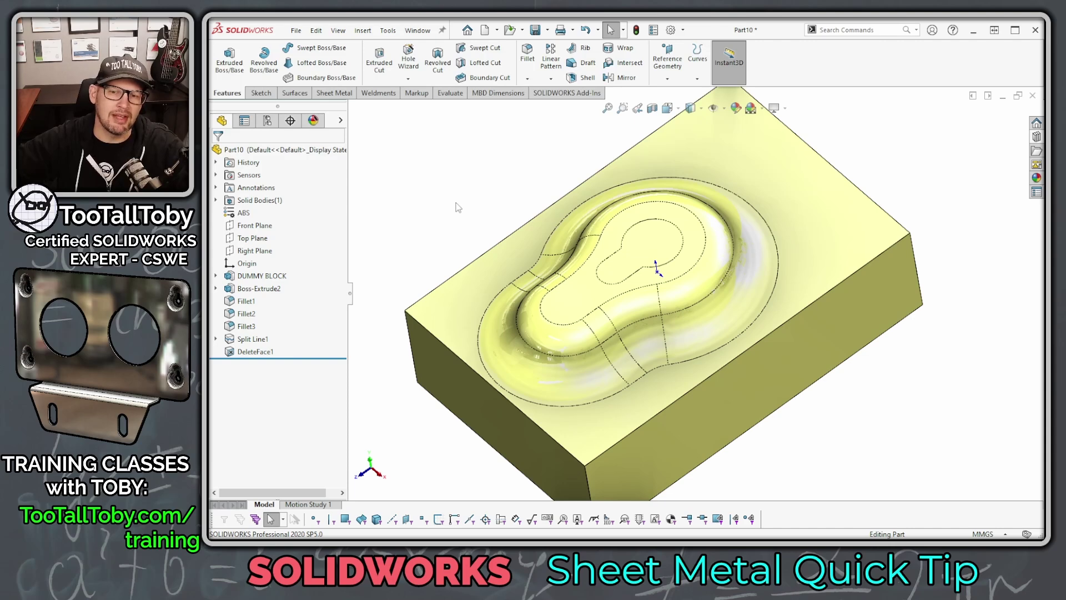
key("f")
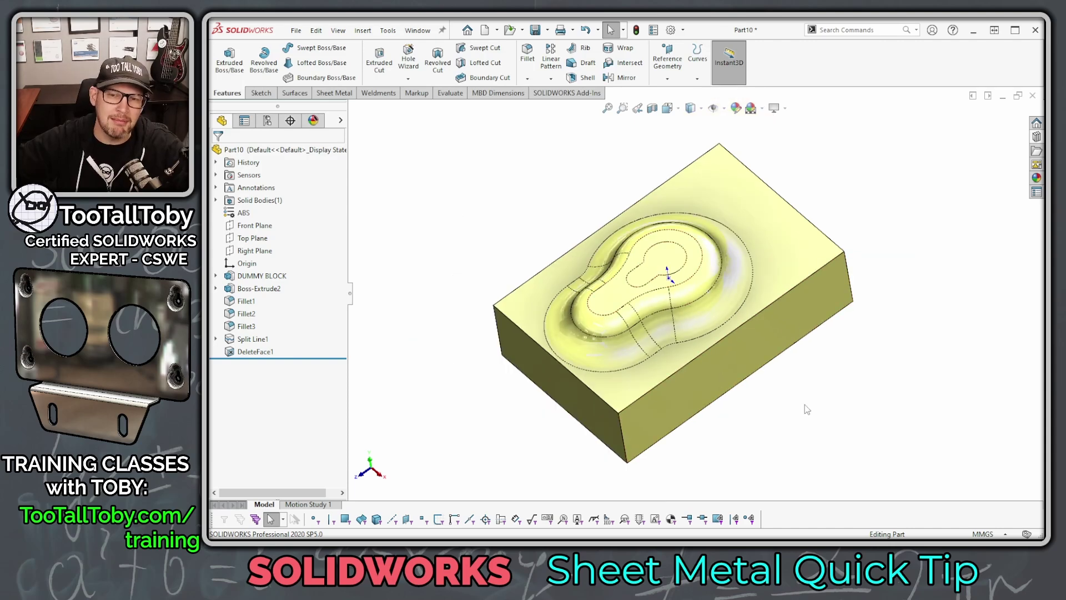
key("ctrl+1")
scroll(805, 414, "up", 3)
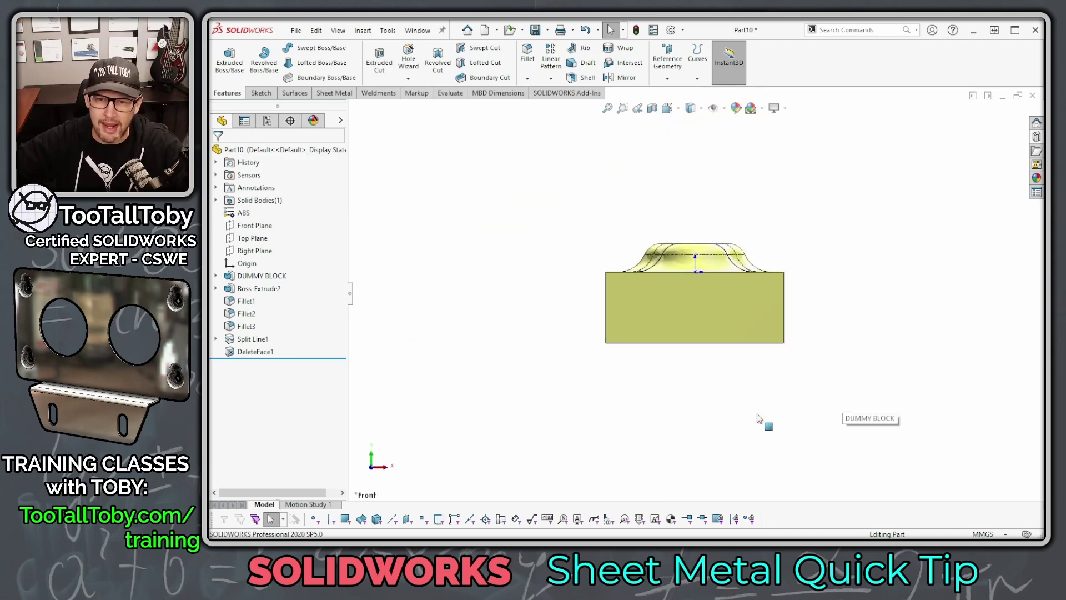
middle_click_drag(765, 421, 695, 445, "ctrl")
scroll(697, 423, "down", 3)
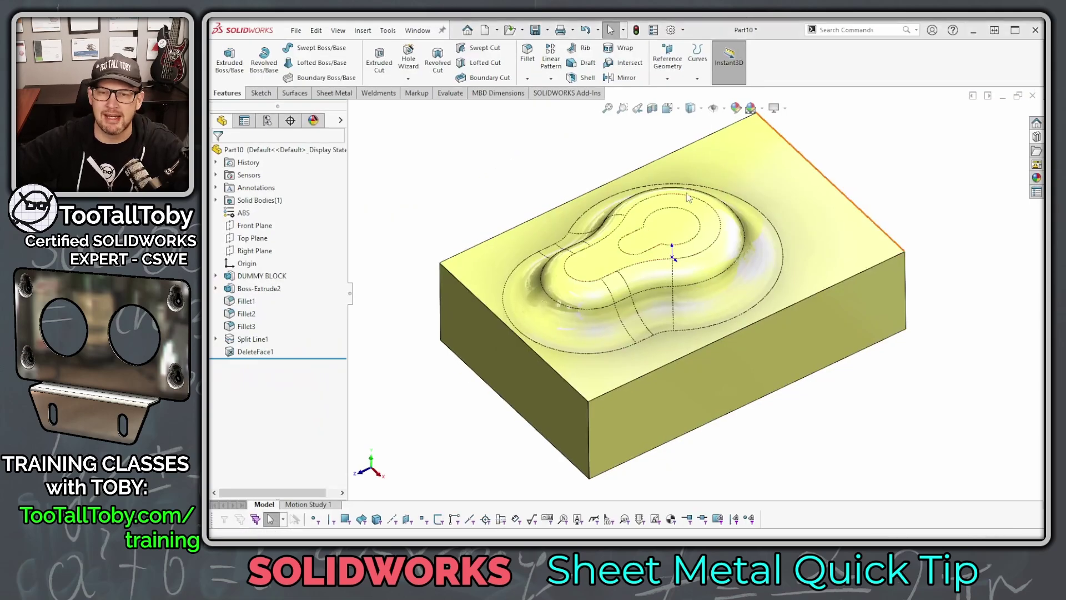
scroll(492, 164, "up", 2)
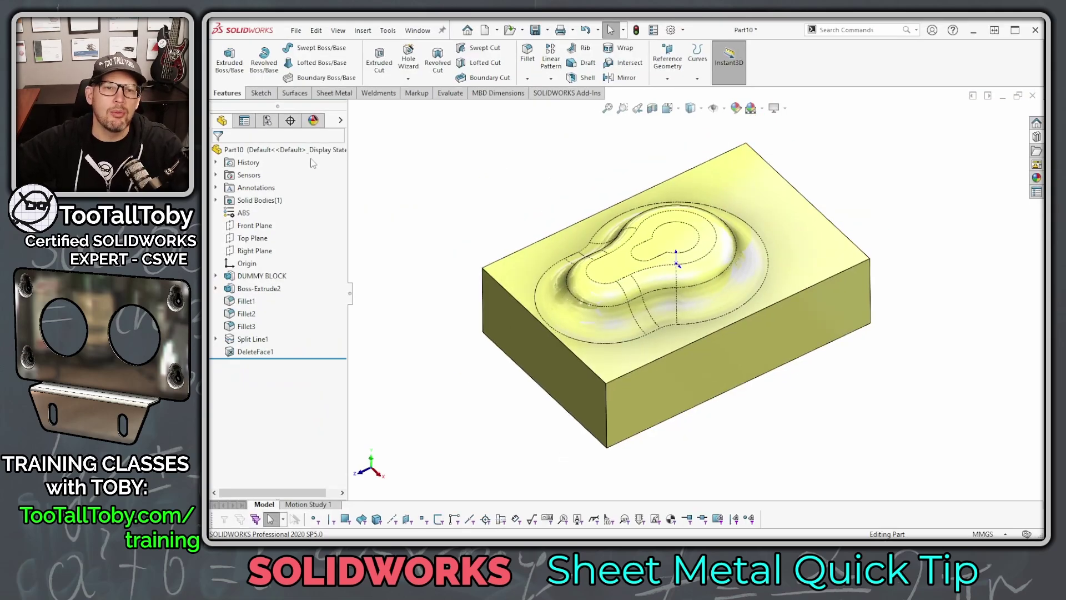
Start a Forming Tool with the block top as Stopping Face and the keyhole face removed.
left_click(335, 93)
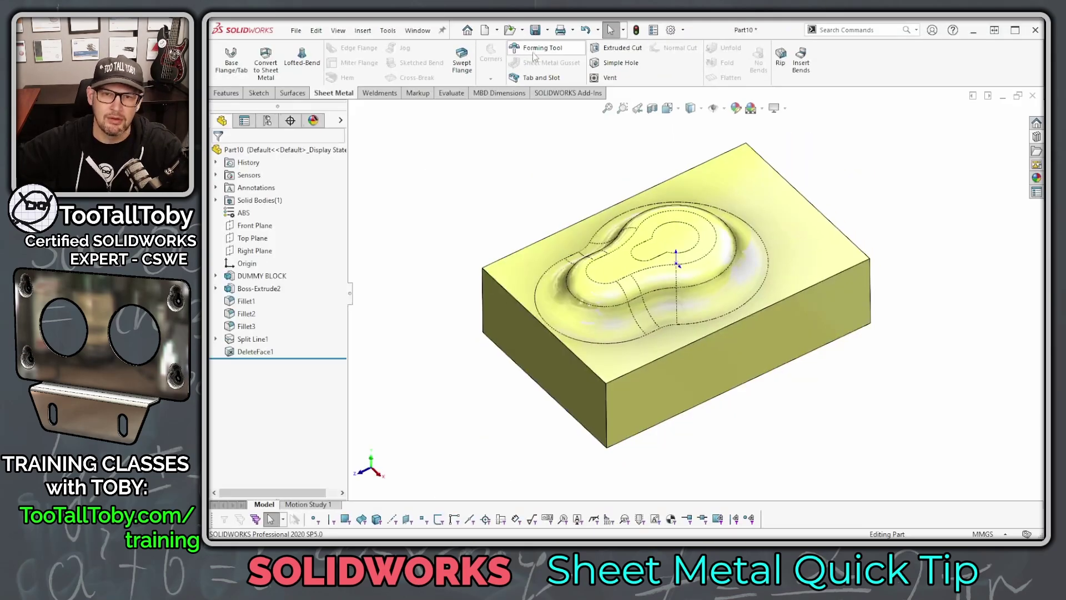
left_click(555, 95)
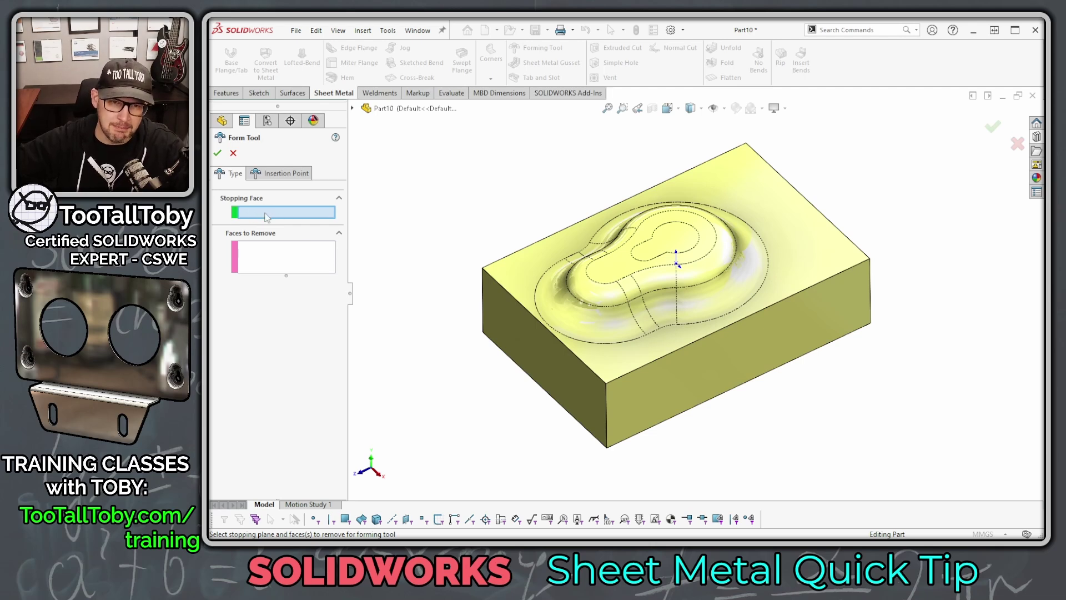
left_click(751, 179)
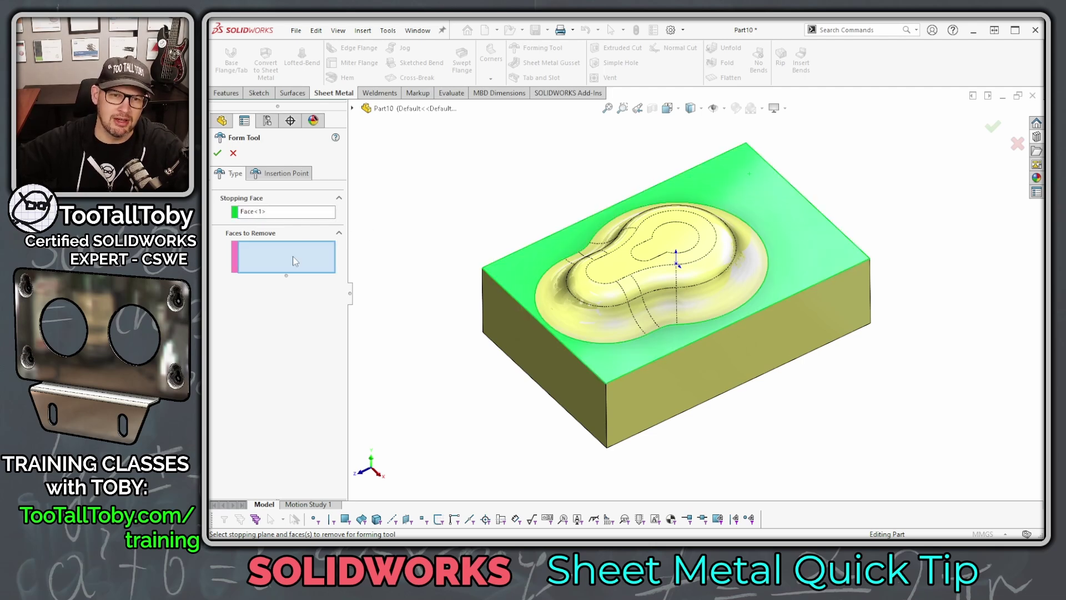
left_click(673, 244)
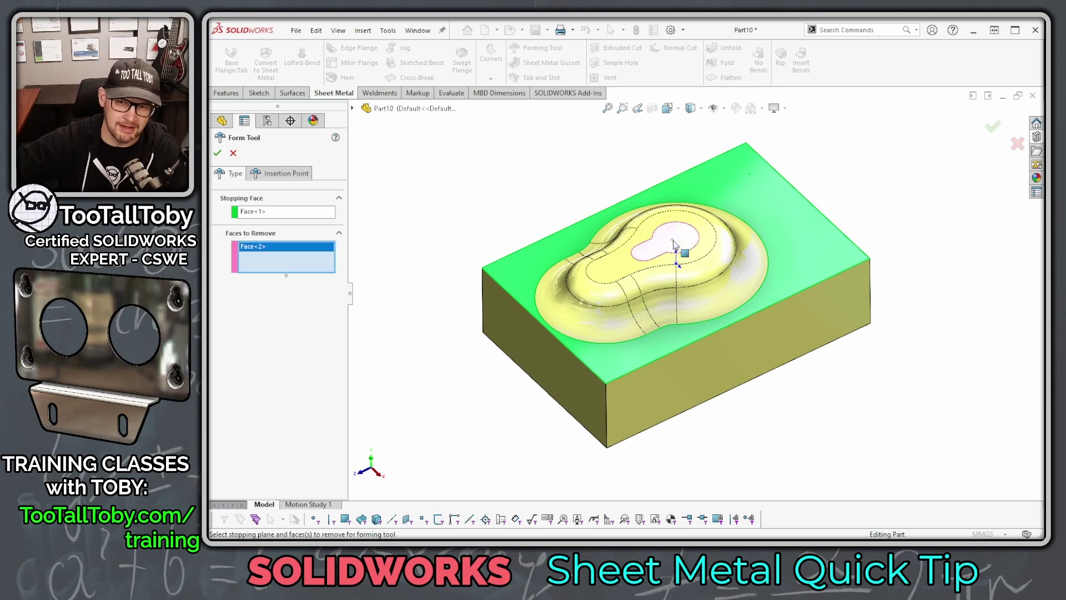
left_click(278, 174)
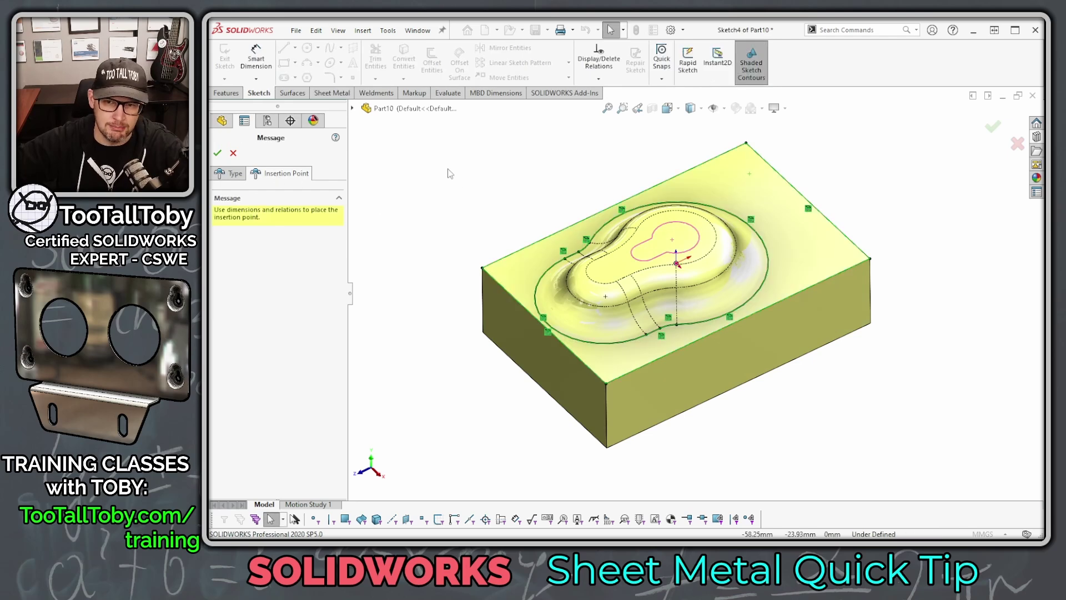
Snap the insertion point onto the part origin and complete FormTool1.
scroll(732, 179, "down", 4)
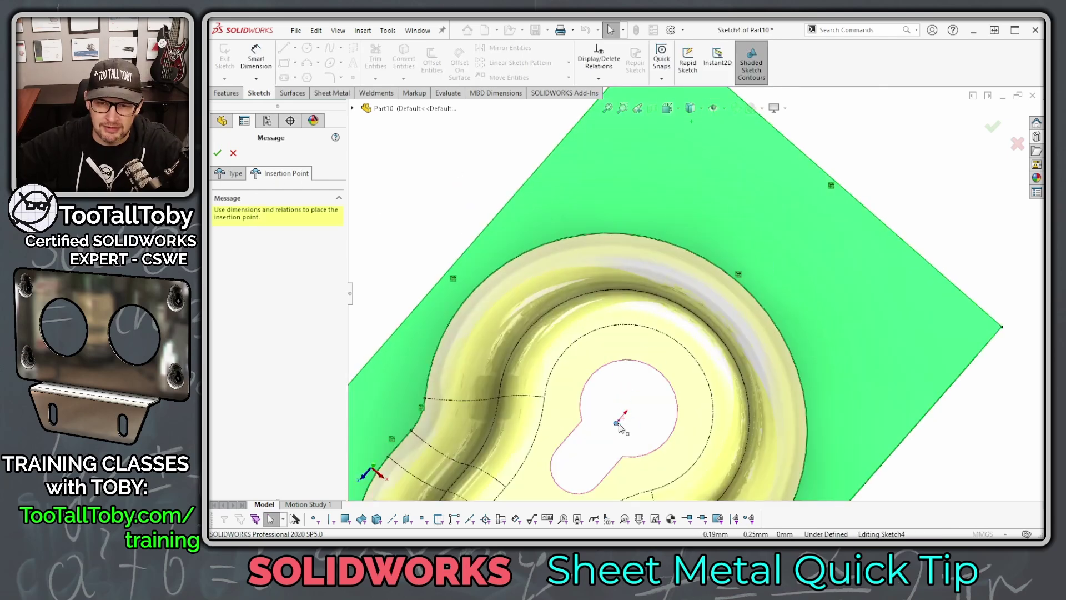
mouse_move(617, 425)
left_mouse_down()
mouse_move(619, 384)
mouse_move(690, 193)
left_mouse_up()
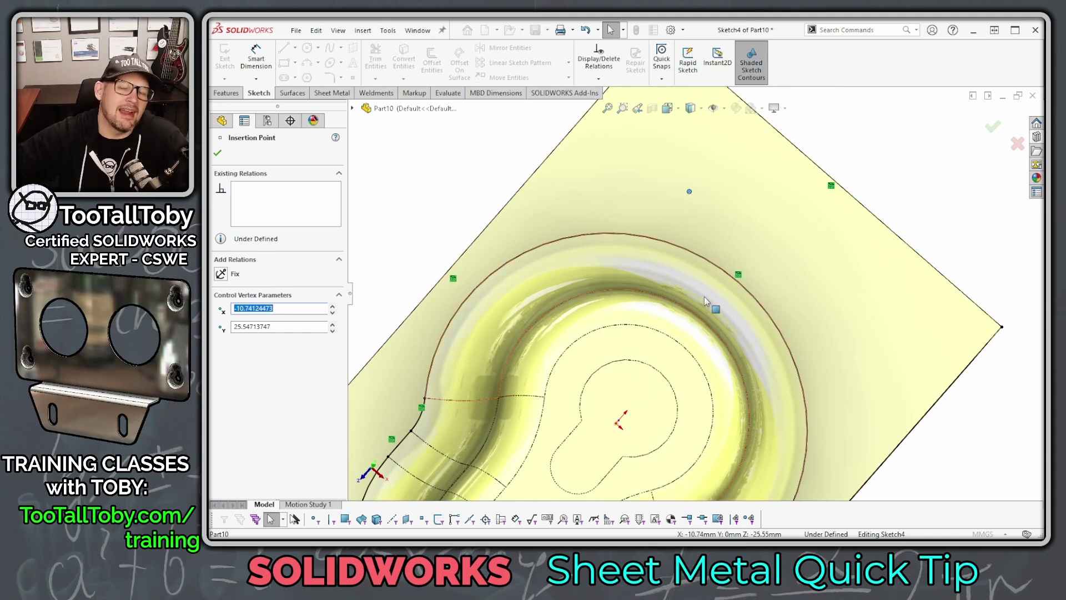
middle_click_drag(615, 441, 633, 418)
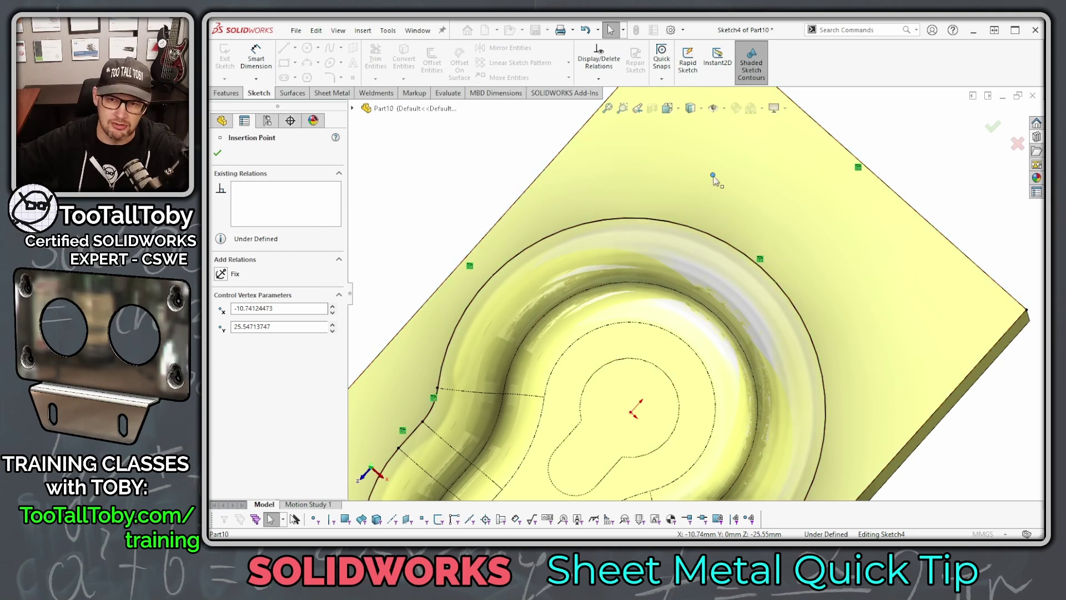
left_click_drag(714, 177, 697, 171)
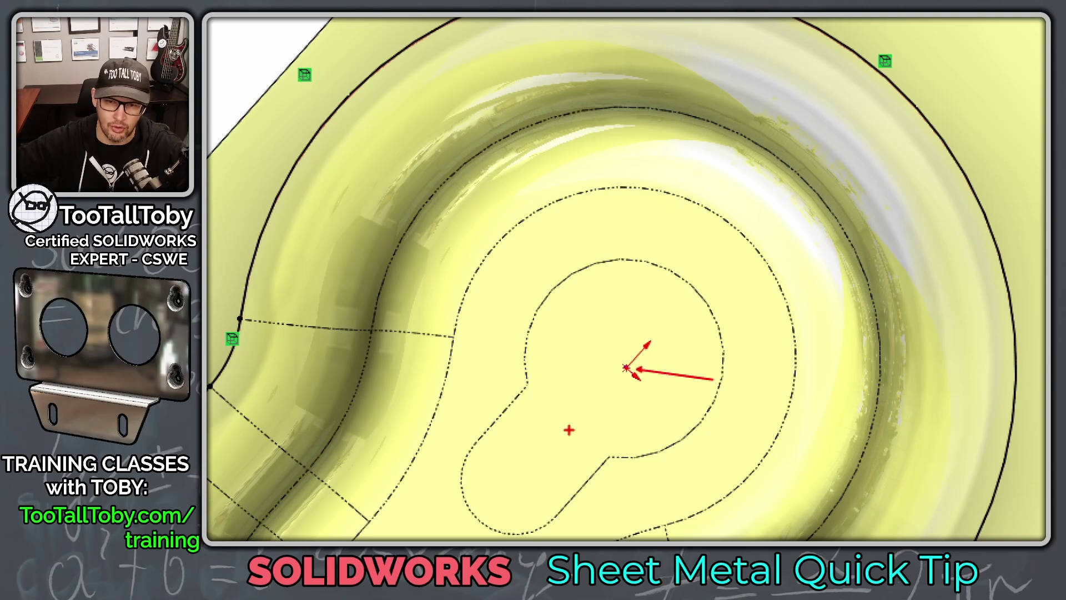
left_click_drag(505, 484, 373, 430)
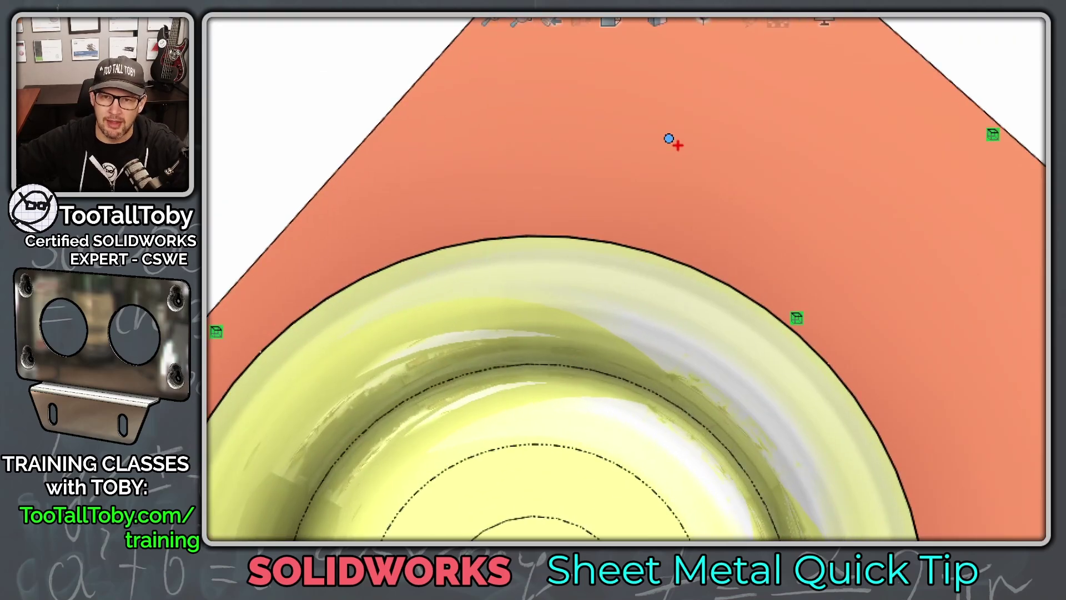
left_click_drag(679, 145, 849, 239)
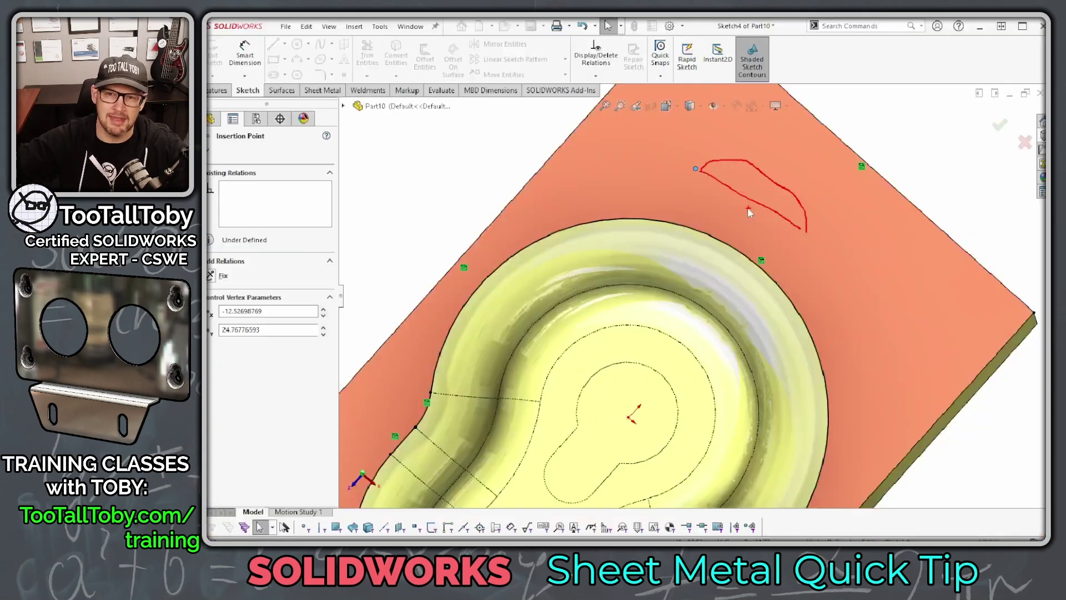
mouse_move(729, 284)
left_mouse_down()
mouse_move(652, 406)
mouse_move(632, 413)
left_mouse_up()
key("f")
scroll(622, 458, "down", 3)
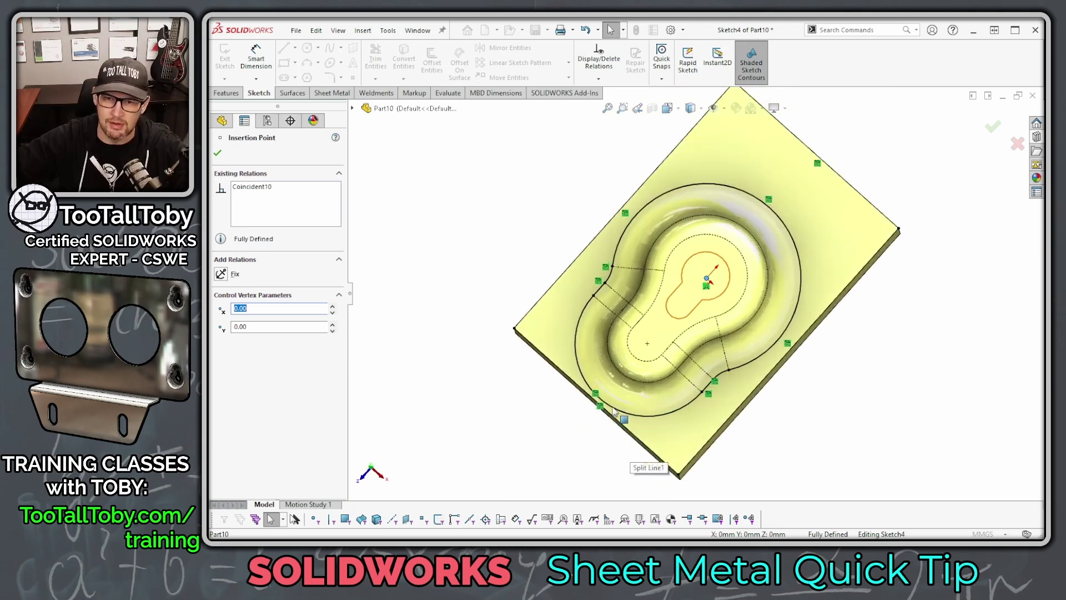
left_click(992, 130)
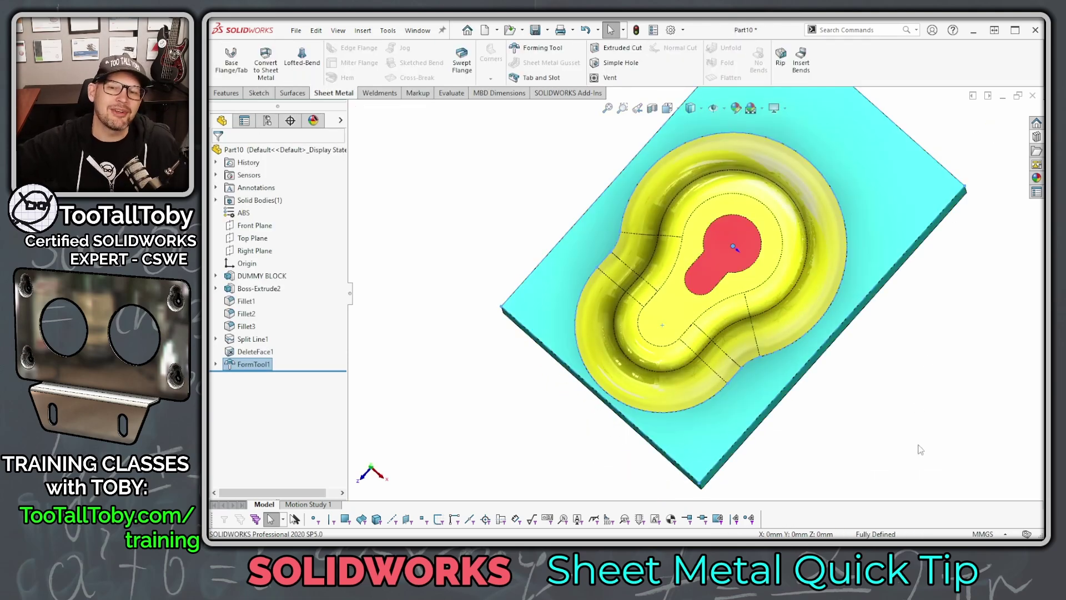
Return to isometric view and show the Design Library folders in the task pane.
key("ctrl+7")
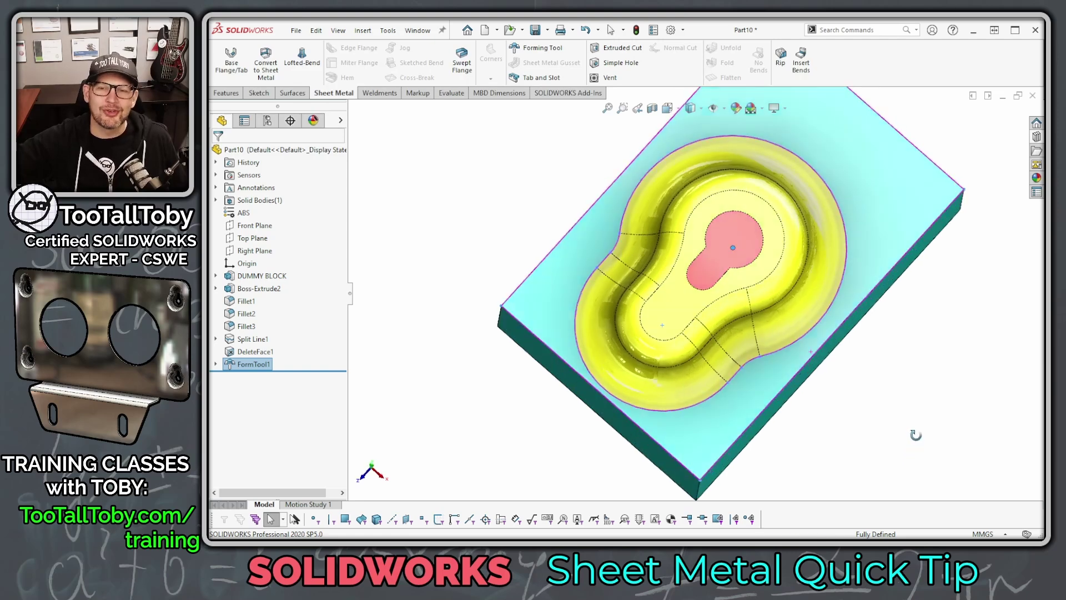
scroll(921, 384, "down", 3)
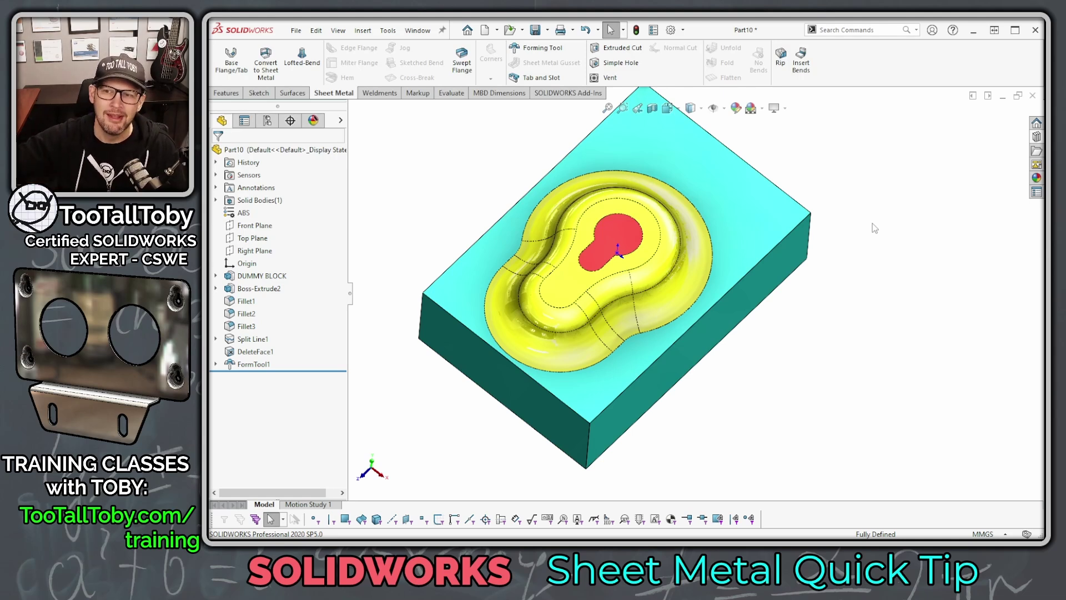
left_click(1037, 138)
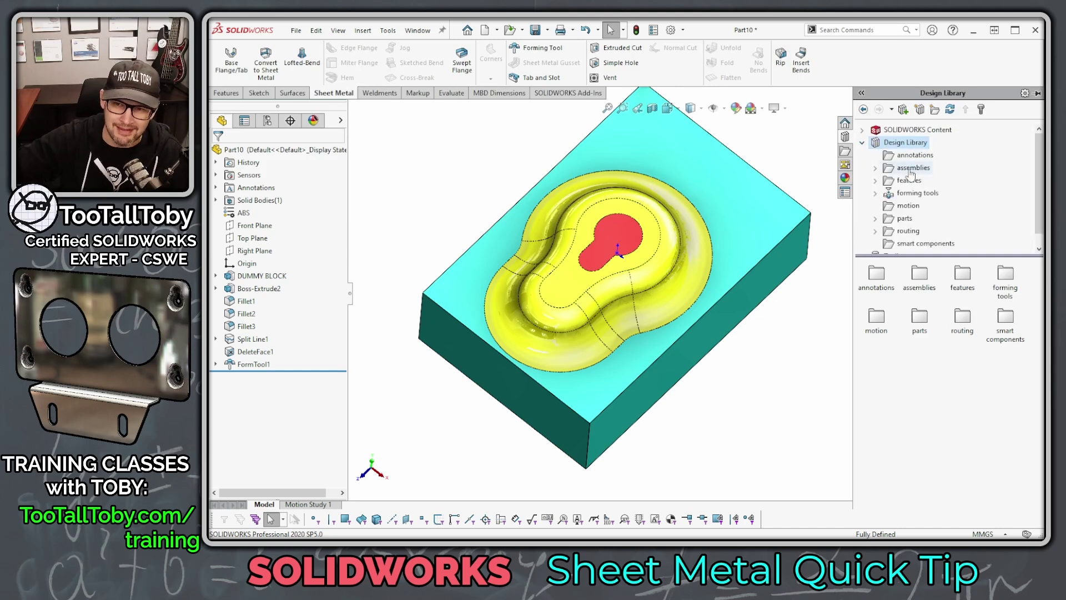
Open the louver tool from the Design Library's forming tools > louvers folder.
left_click(876, 193)
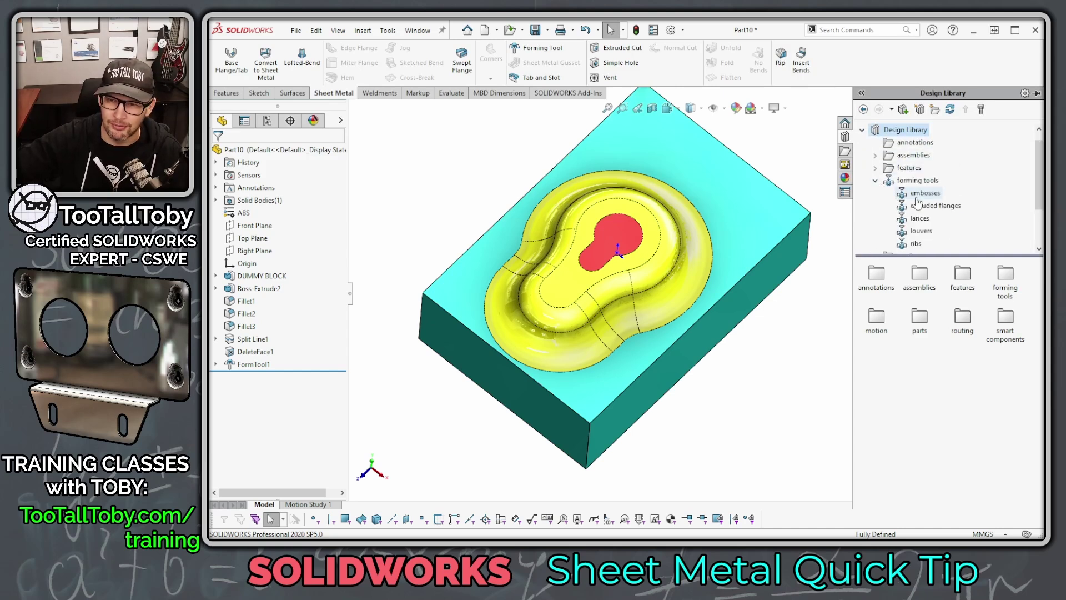
left_click(920, 231)
right_click(880, 283)
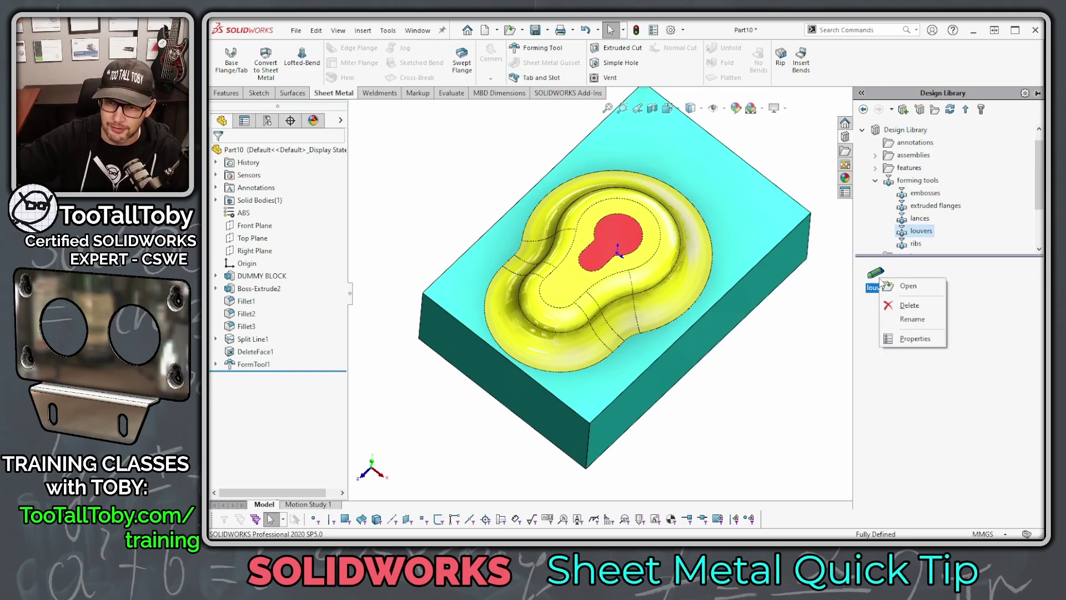
left_click(900, 286)
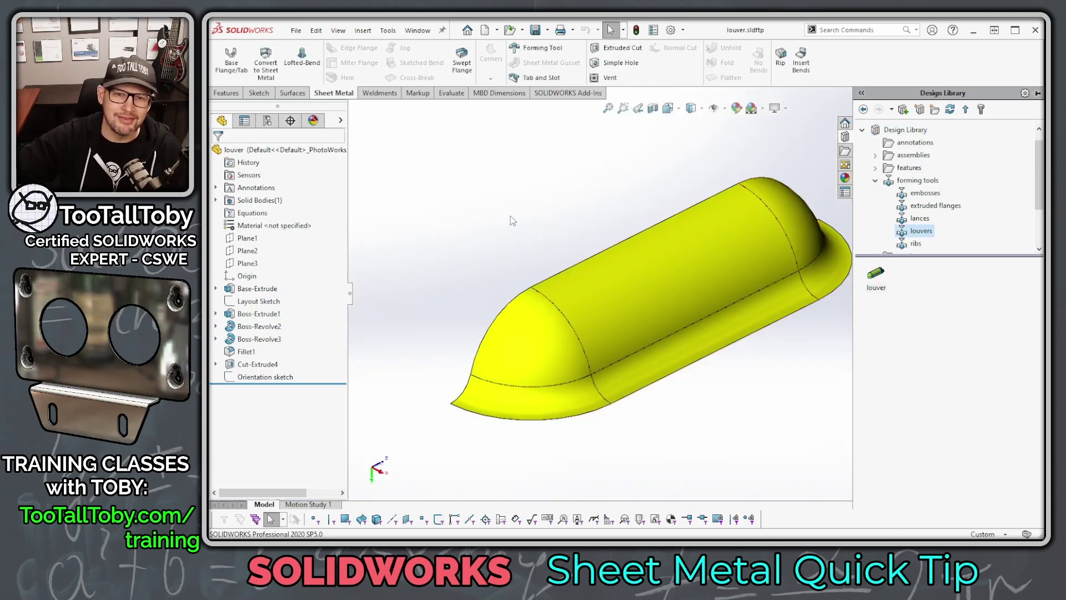
Orbit the louver, view its Layout Sketch, then close it to return to Part10.
middle_click_drag(485, 272, 470, 316)
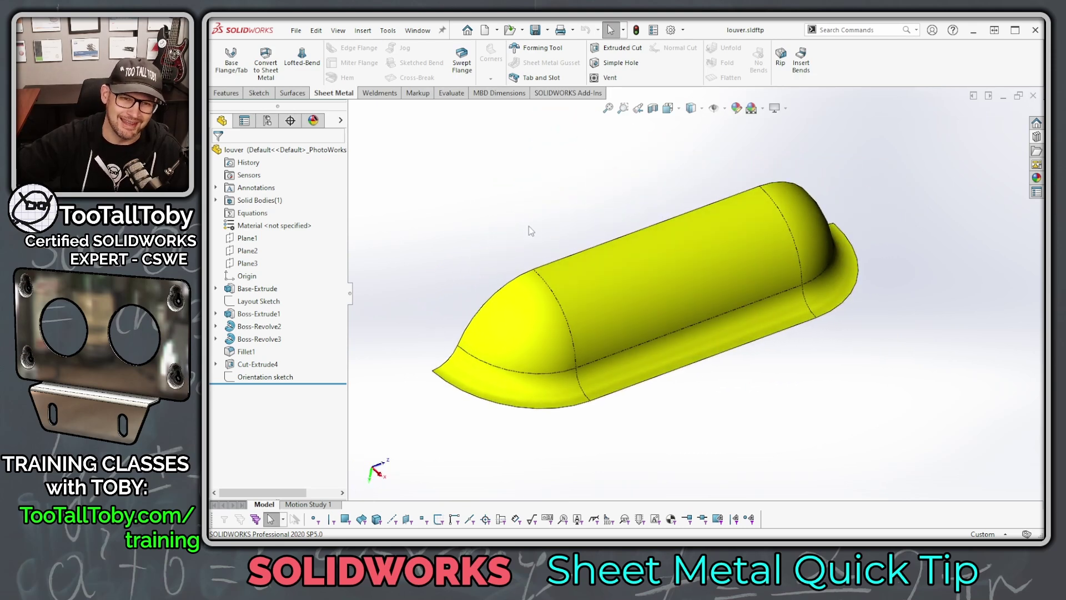
left_click(258, 301)
mouse_move(477, 291)
middle_mouse_down()
mouse_move(508, 284)
mouse_move(493, 338)
mouse_move(502, 319)
mouse_move(492, 238)
mouse_move(461, 220)
middle_mouse_up()
left_click(477, 216)
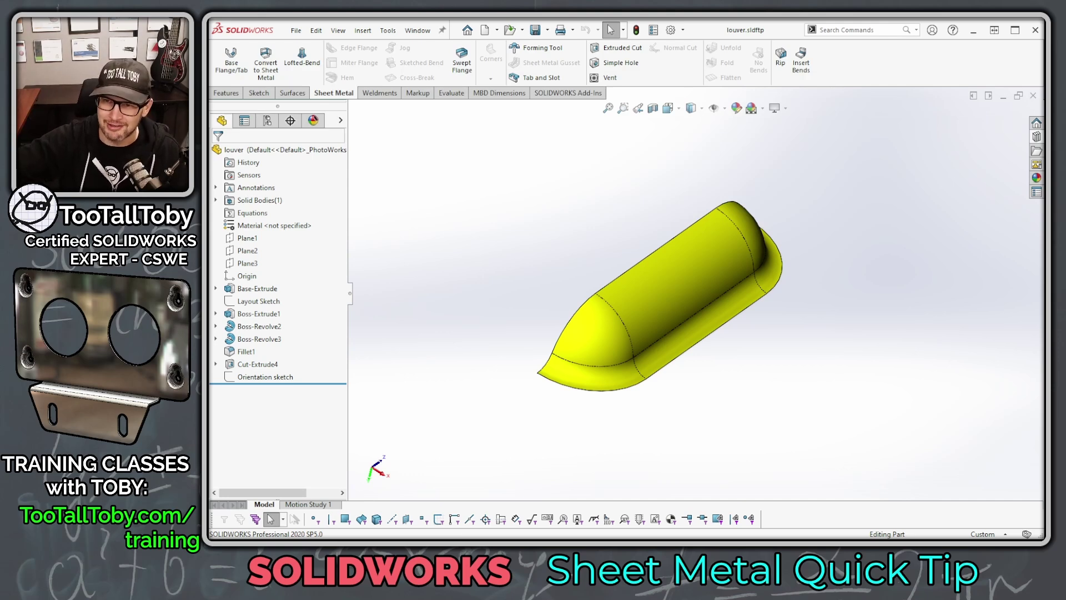
left_click(1033, 96)
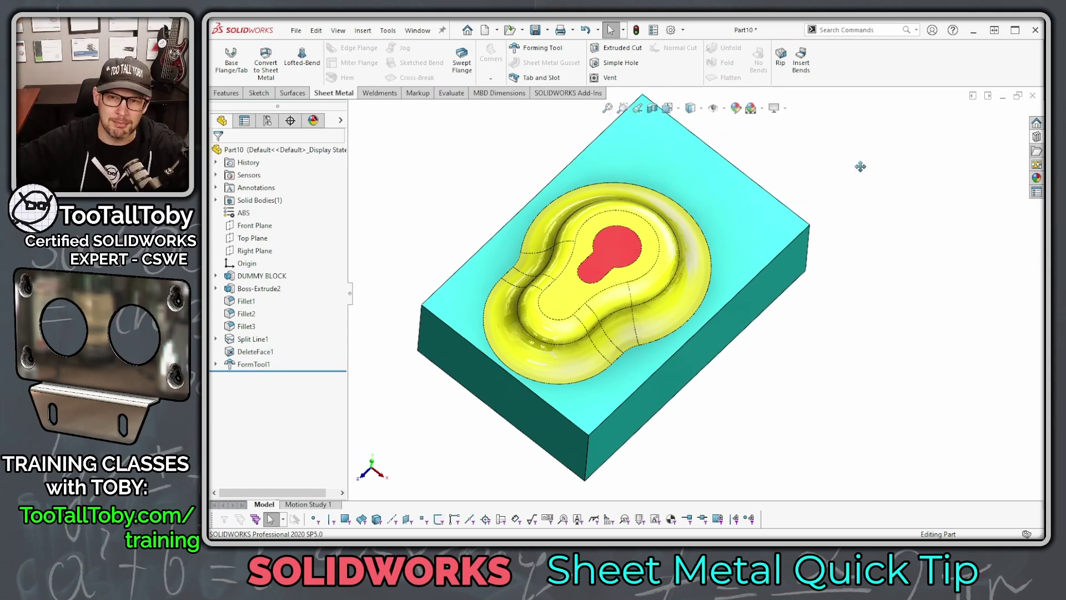
left_click(674, 198)
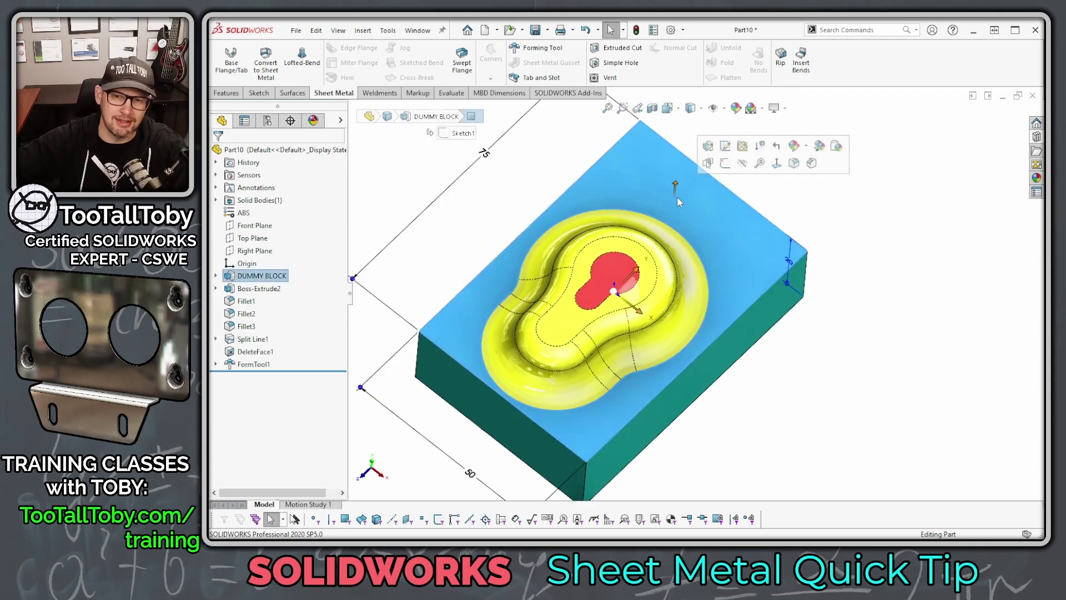
key("Escape")
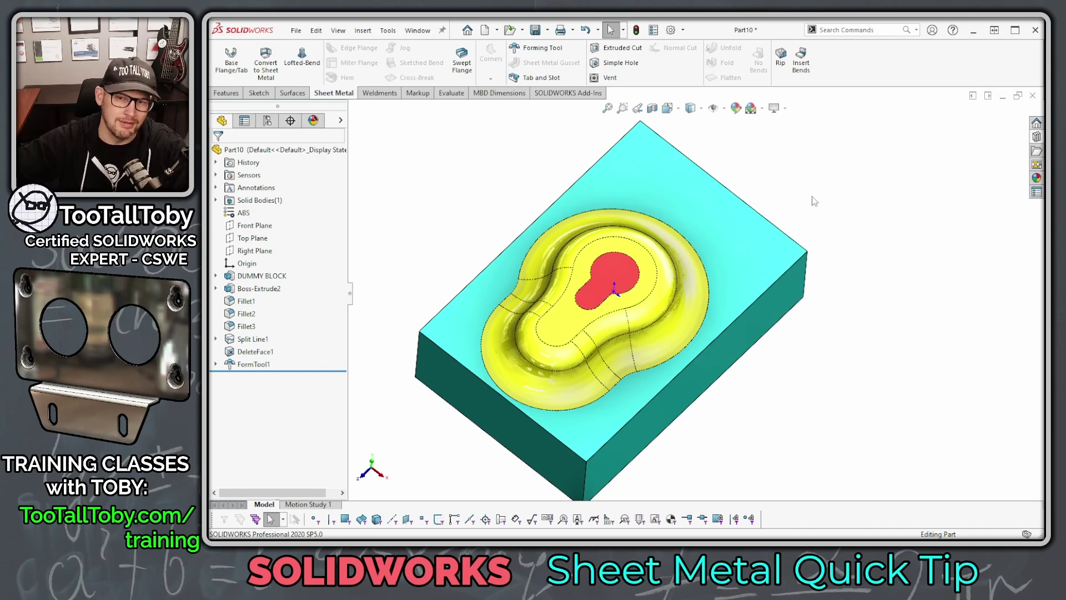
middle_click_drag(747, 290, 744, 256)
scroll(624, 287, "up", 2)
scroll(624, 287, "up", 1)
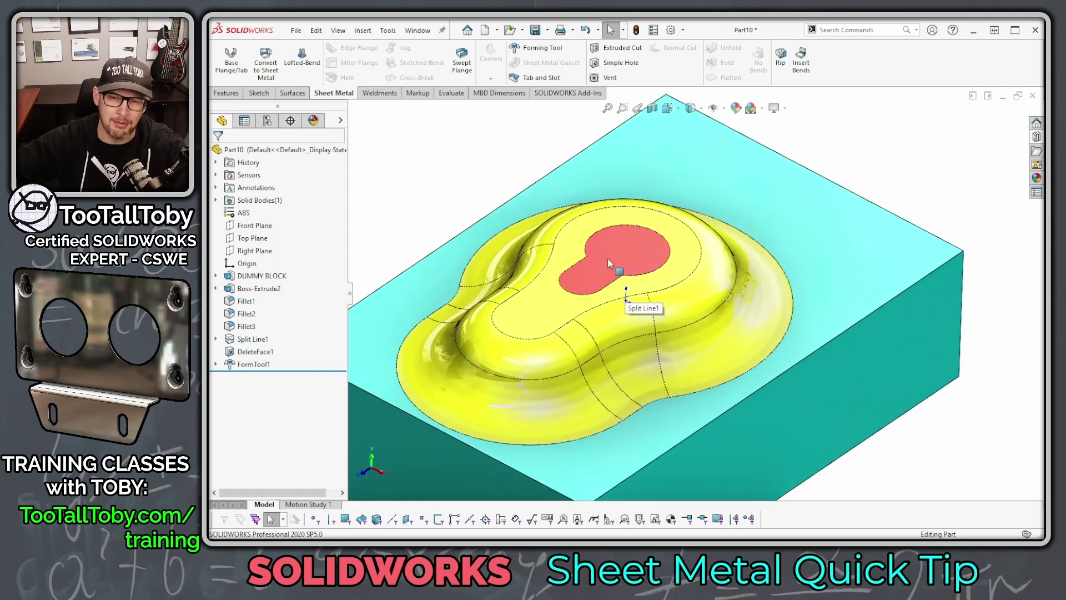
key("f")
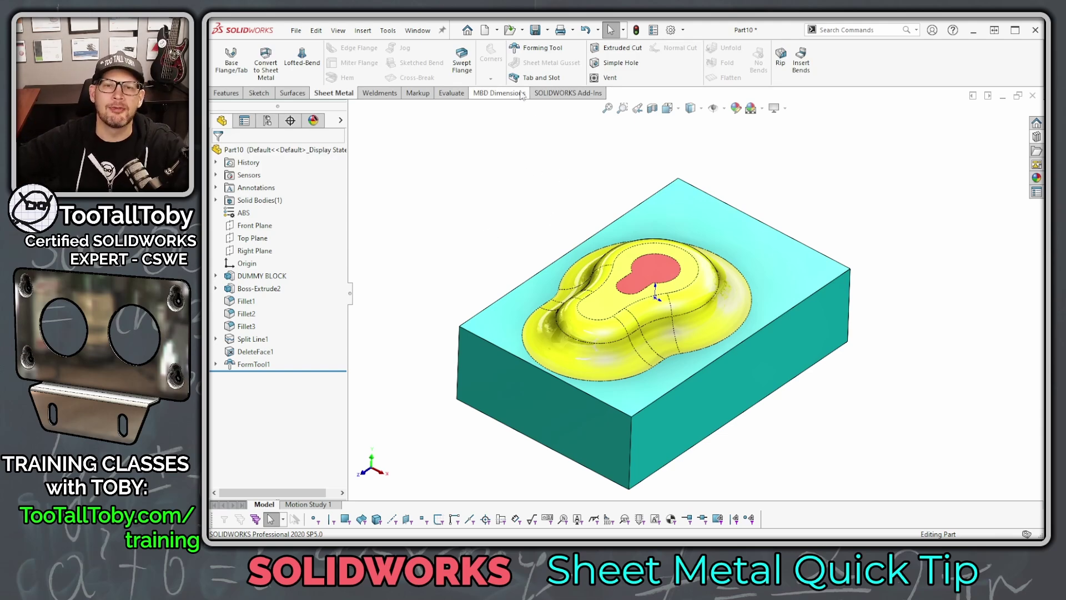
From Save As, create a new folder named 0000-TOBYS FORMING TOOL on the C: drive.
left_click(536, 30)
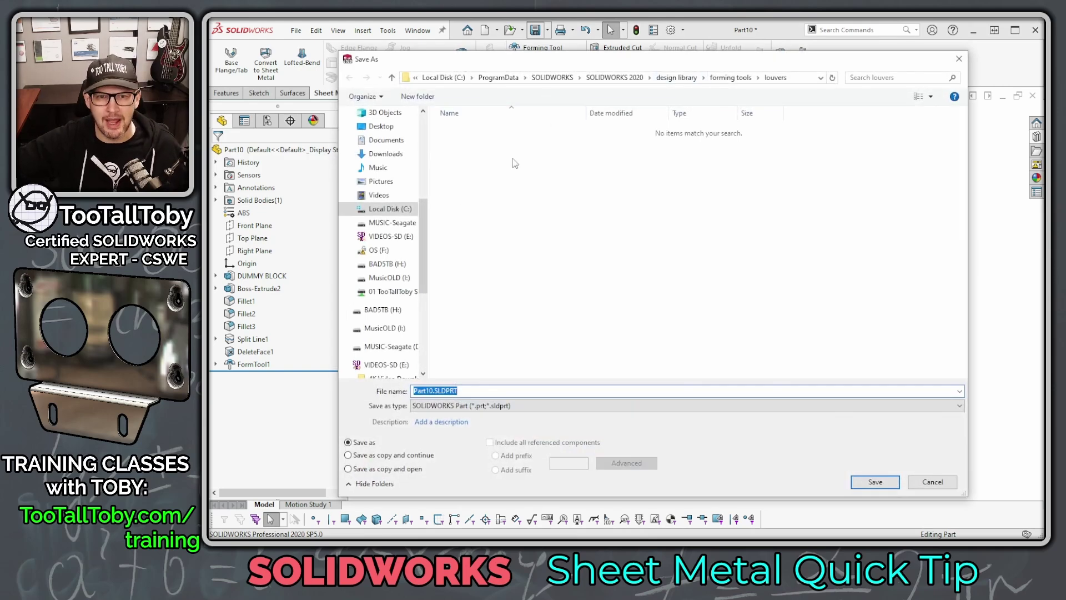
left_click(396, 211)
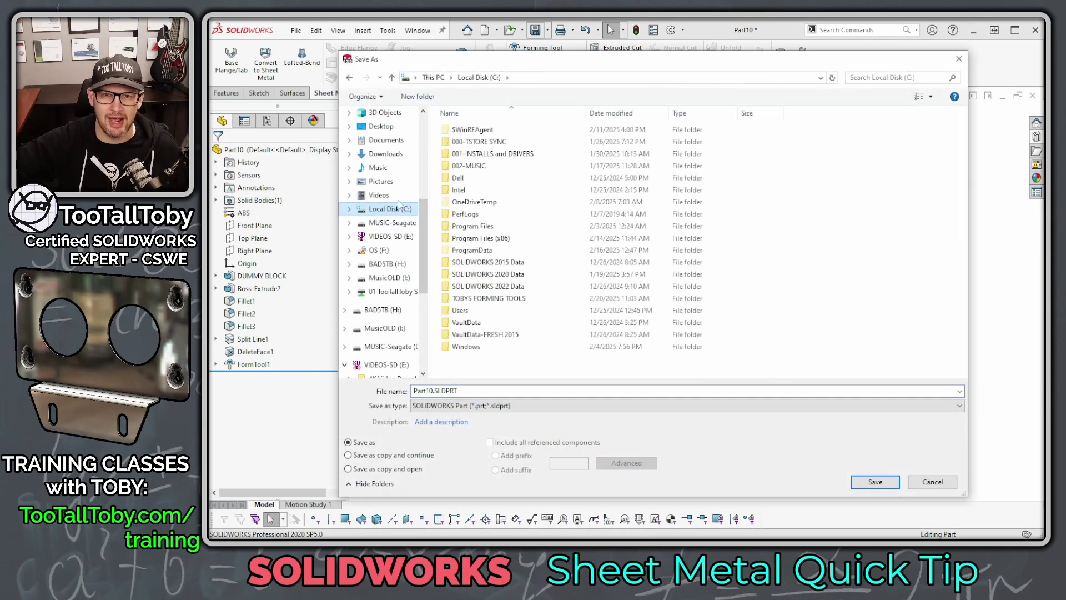
left_click(421, 98)
type("00")
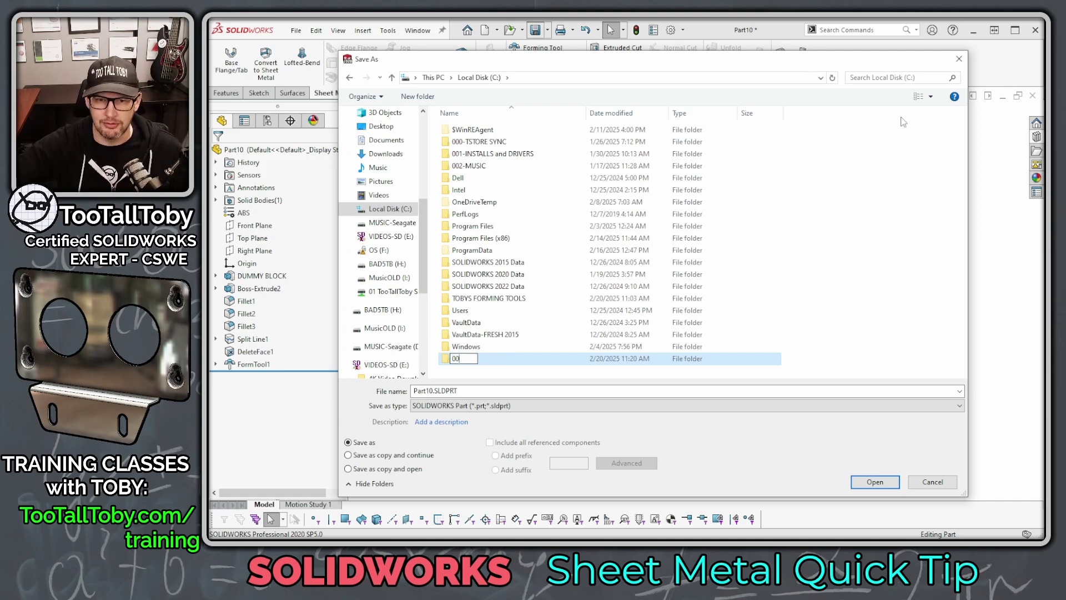
type("00-TOBYS")
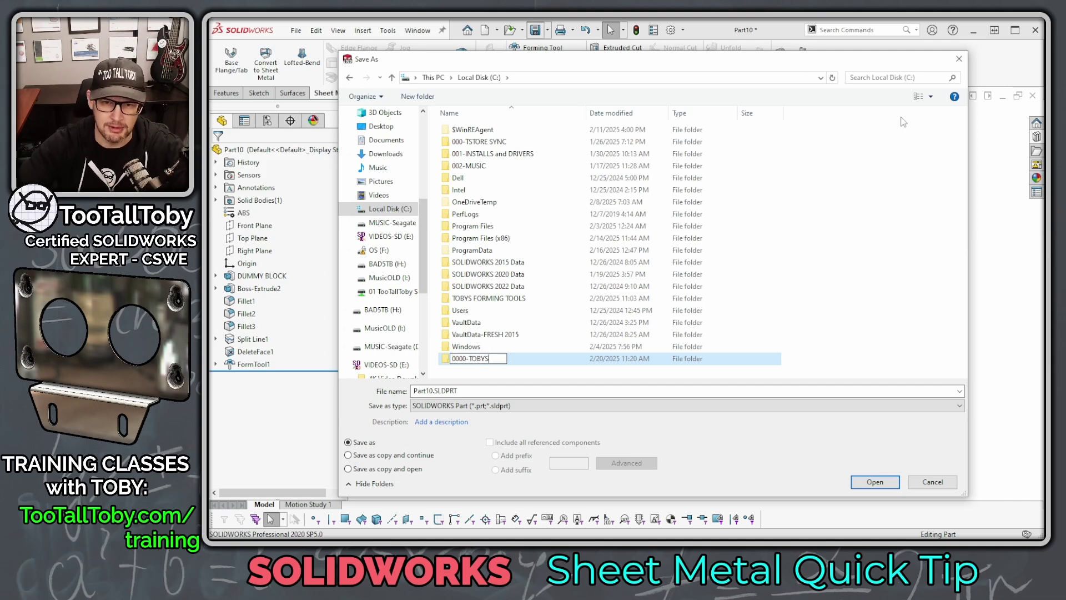
type(" FORMING TOOL")
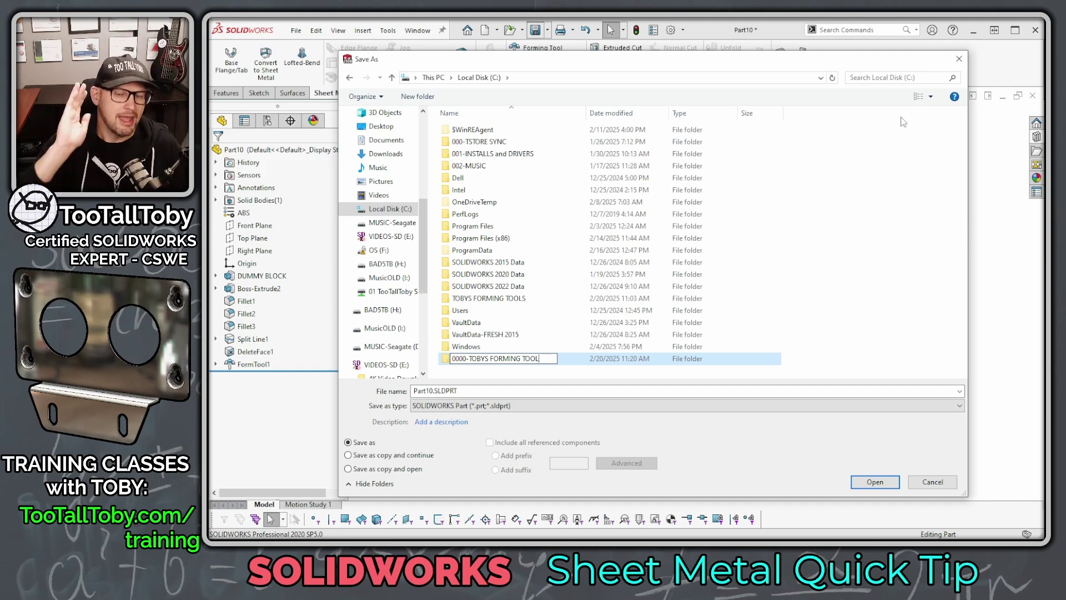
key("Return")
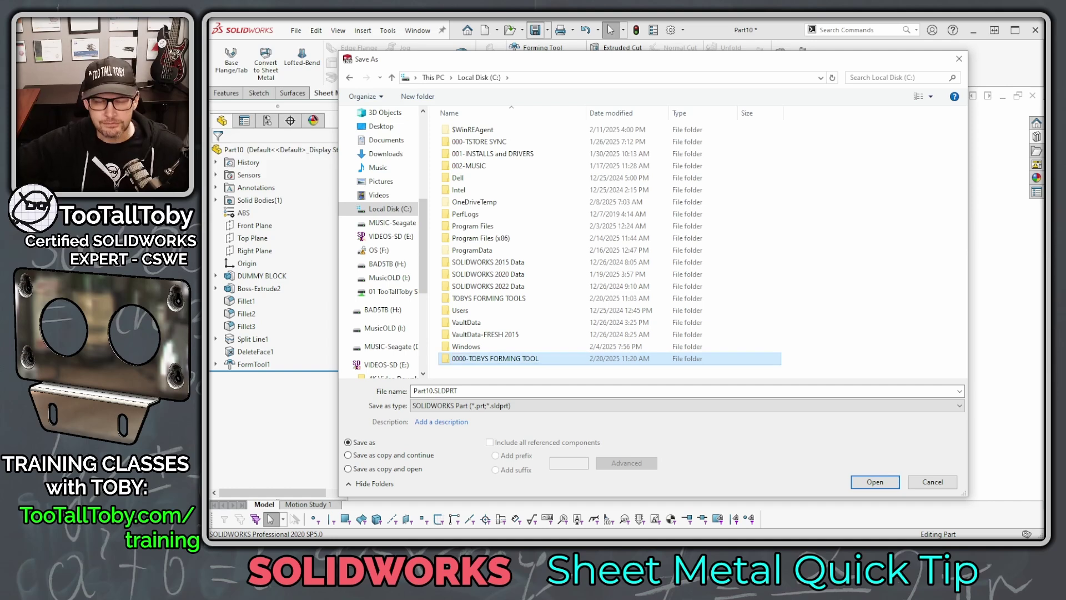
Save the part in that folder as KEY HOLE STAND OFF.
double_click(487, 361)
double_click(487, 391)
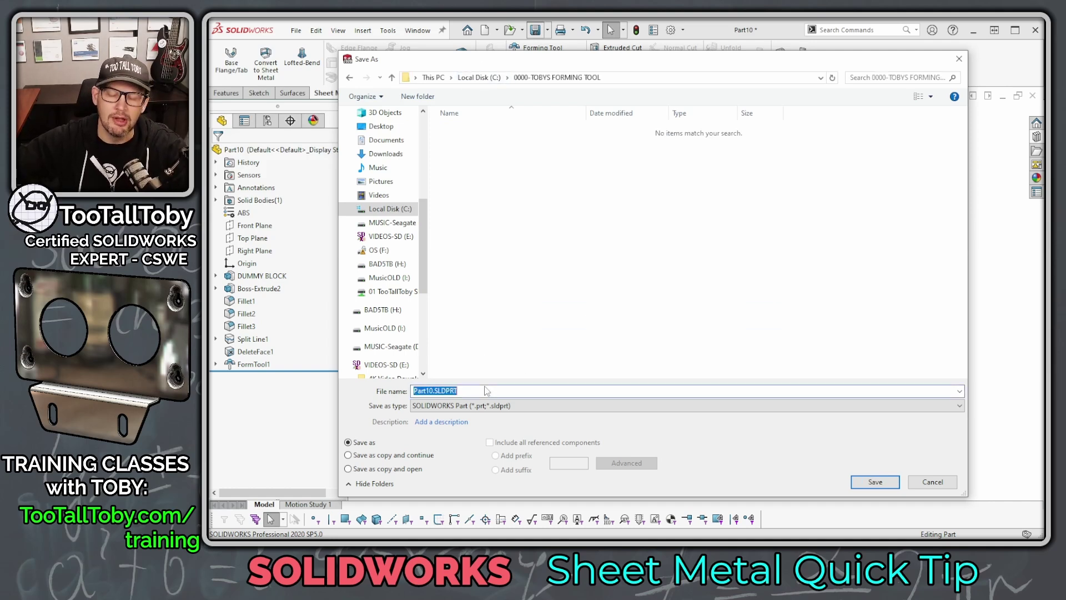
type("KEY ")
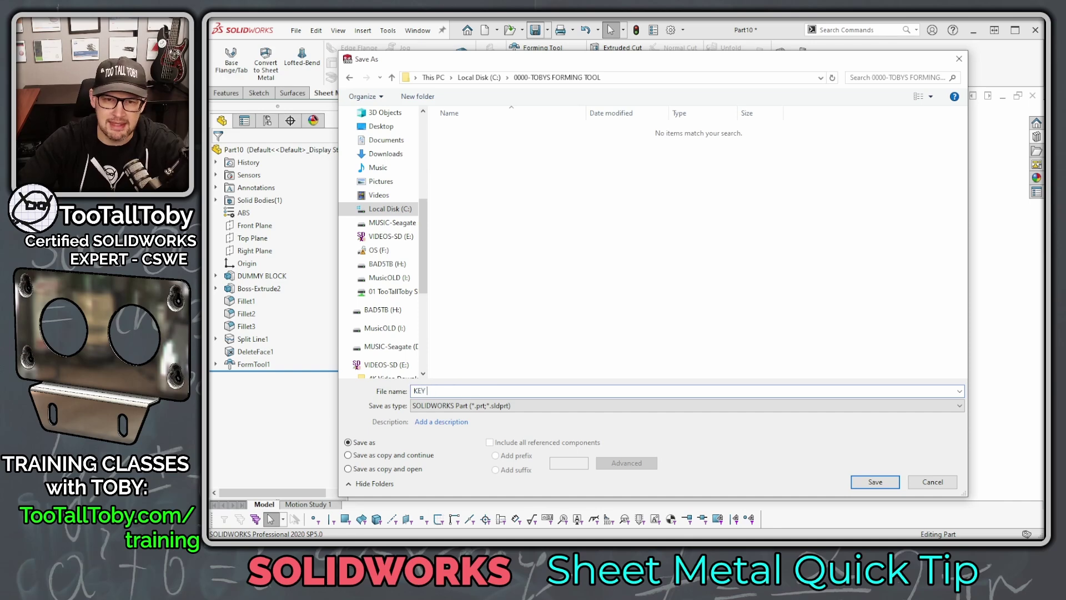
type("HOLE STAND OFF")
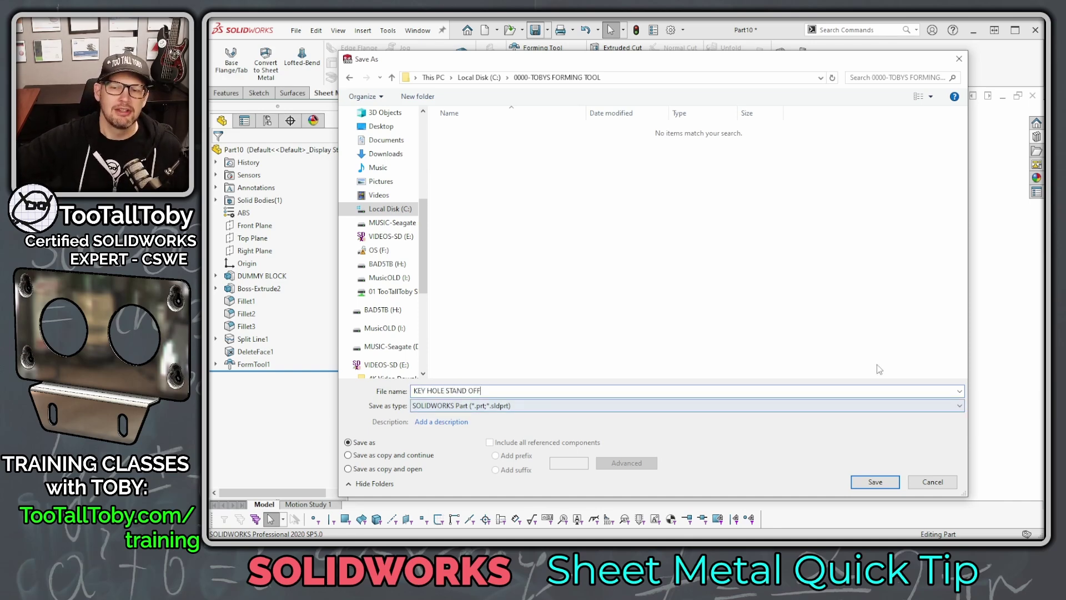
left_click(875, 482)
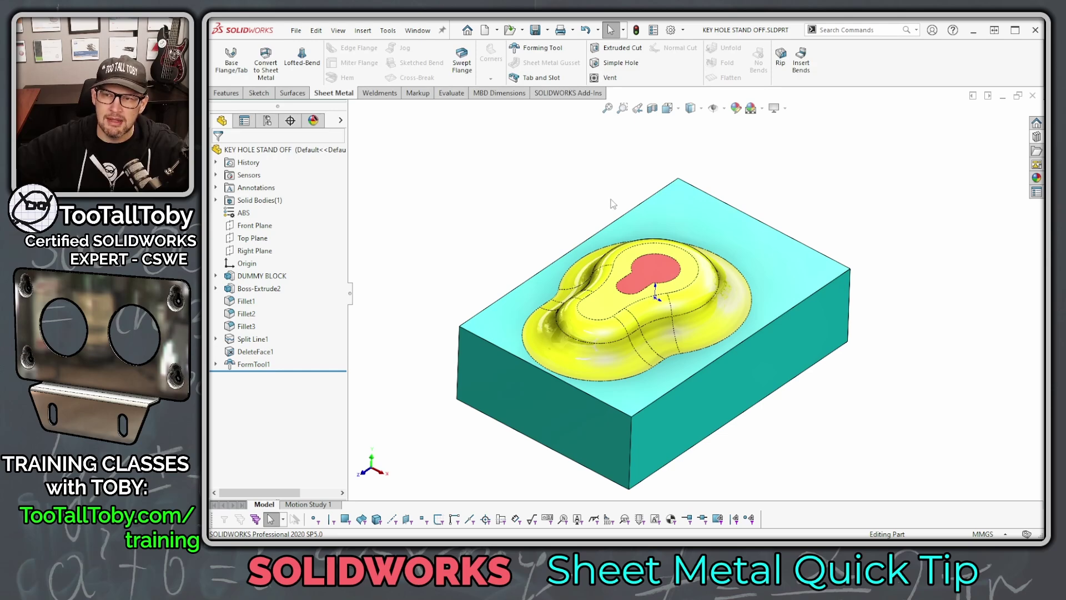
Switch to Part9's sheet-metal U-channel and show the Design Library with its forming tools.
key("ctrl+Tab")
key("Escape")
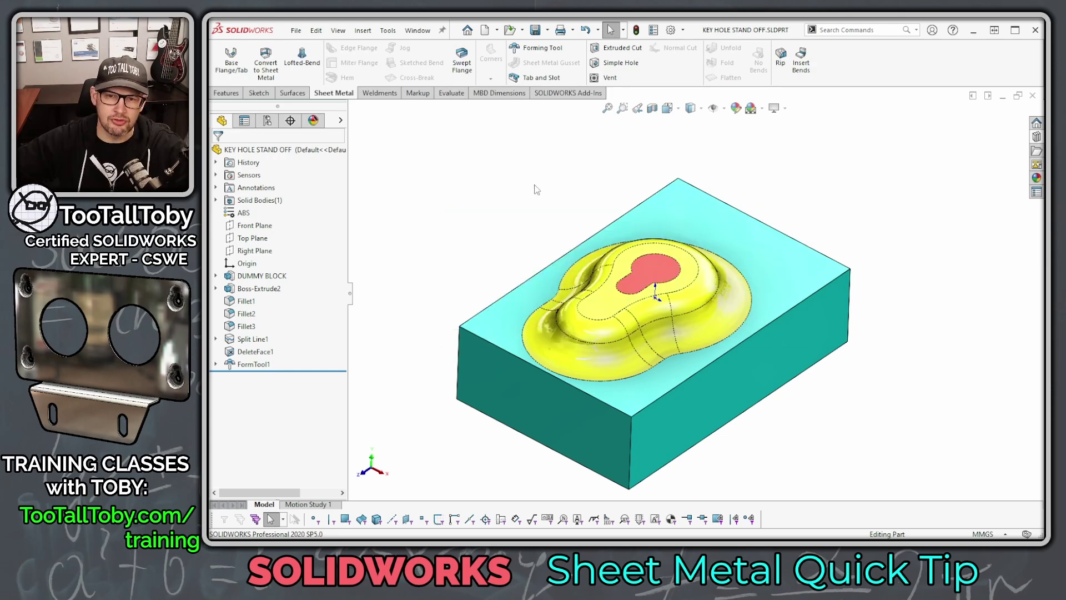
key("ctrl+Tab")
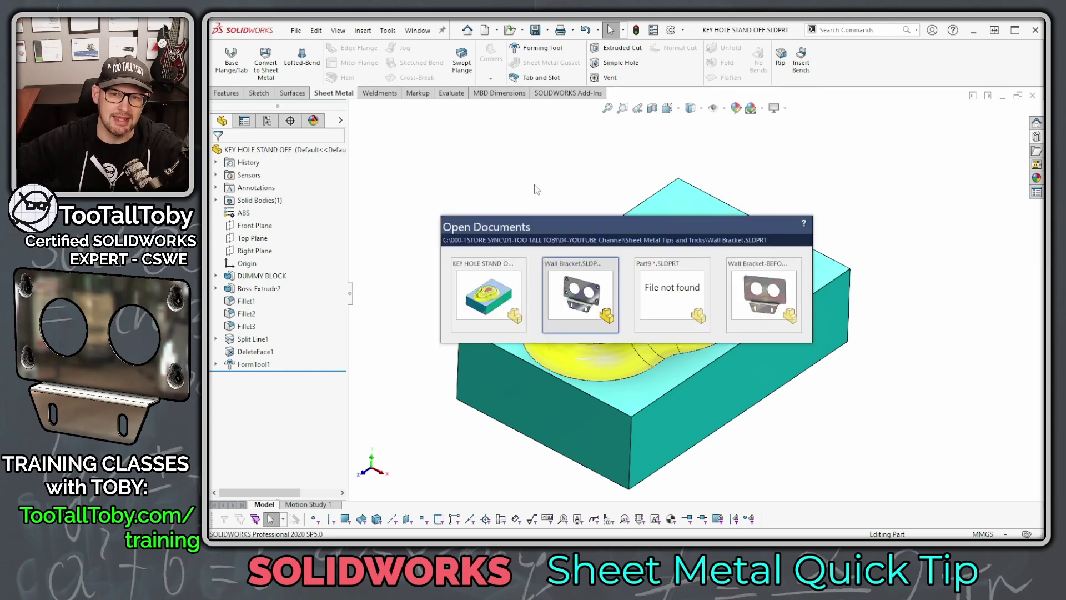
key("Escape")
key("ctrl+Tab")
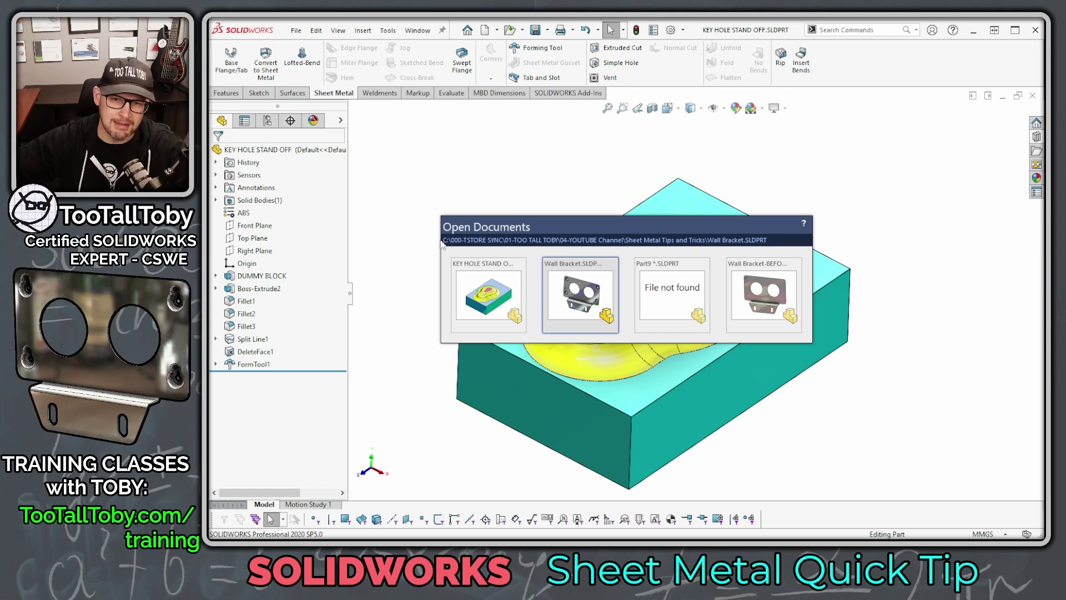
mouse_move(556, 287)
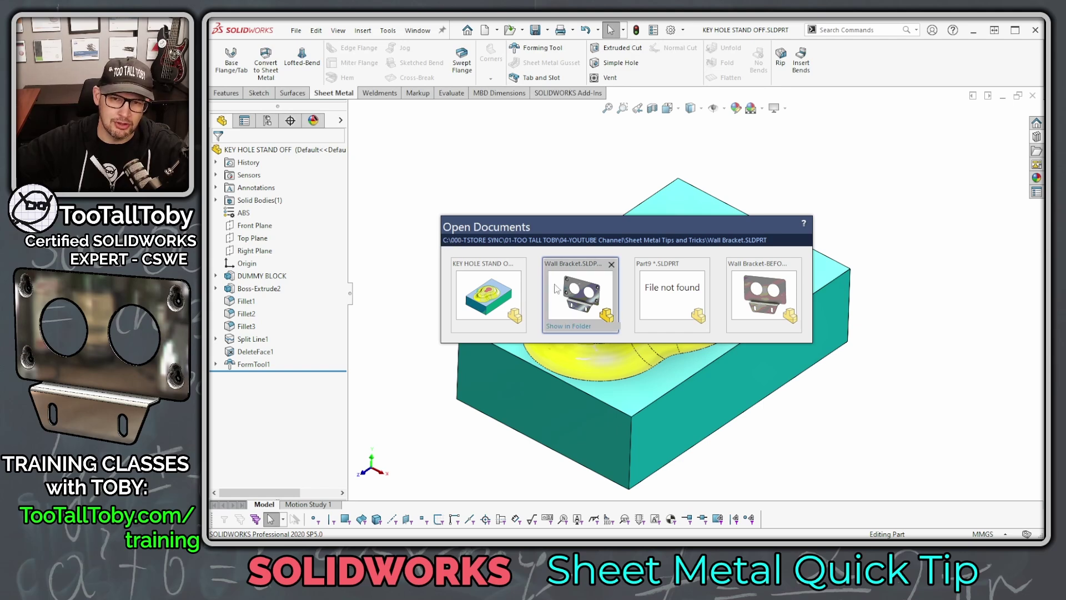
left_click(667, 286)
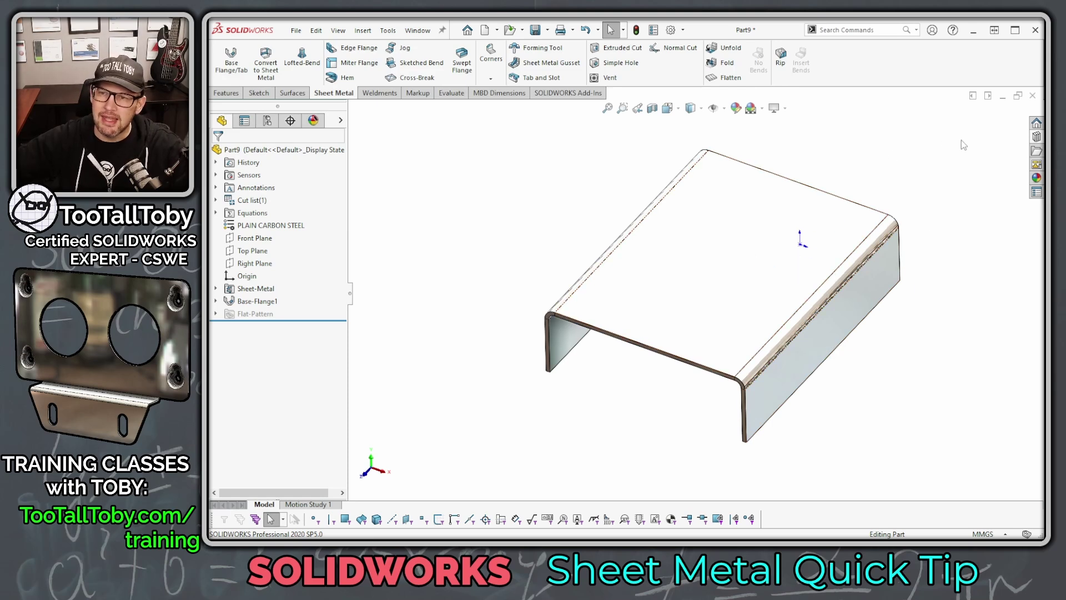
left_click(1038, 138)
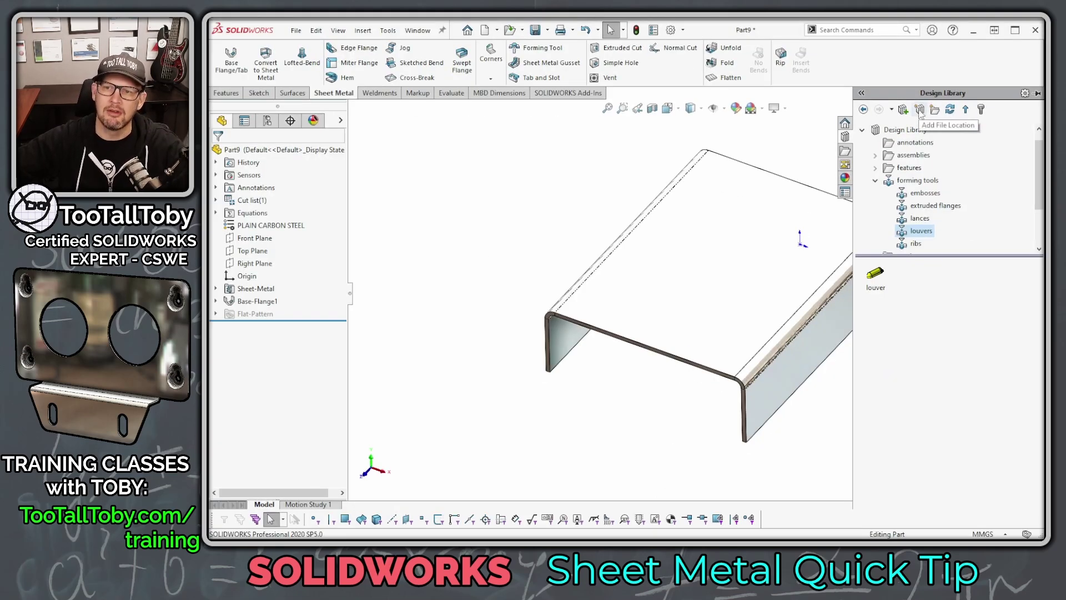
Add C:\0000-TOBYS FORMING TOOL as a new Design Library file location.
left_click(921, 110)
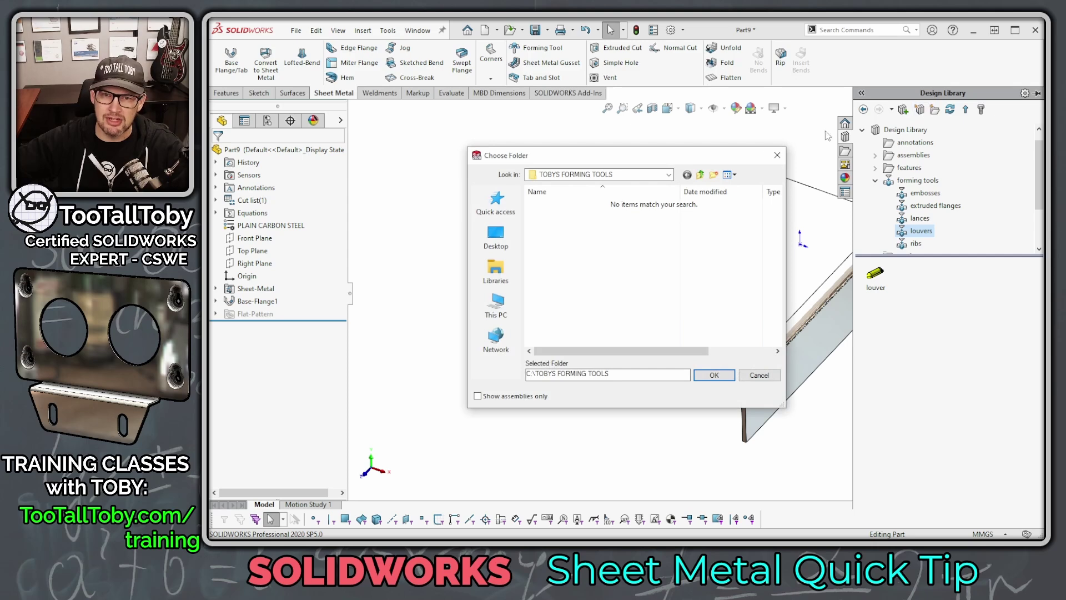
left_click(701, 176)
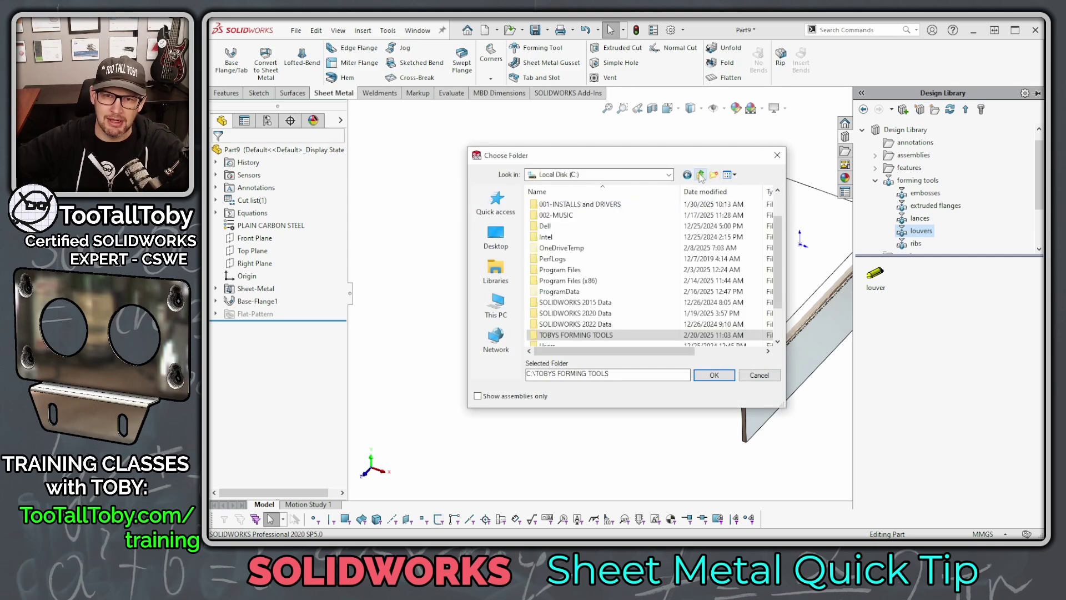
scroll(605, 220, "up", 1)
left_click(568, 220)
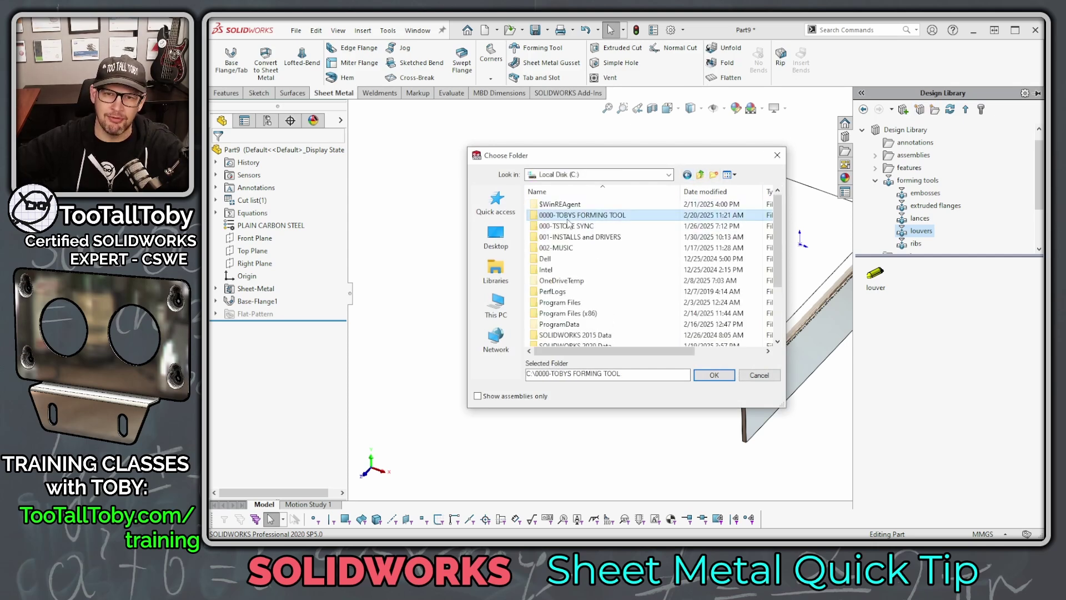
double_click(586, 216)
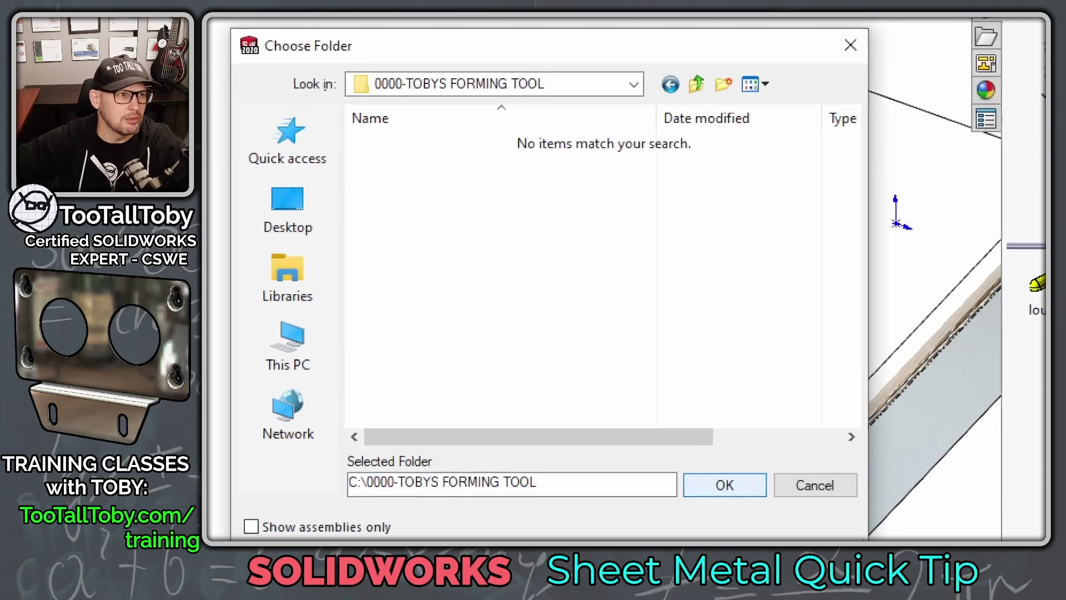
left_click_drag(464, 107, 464, 244)
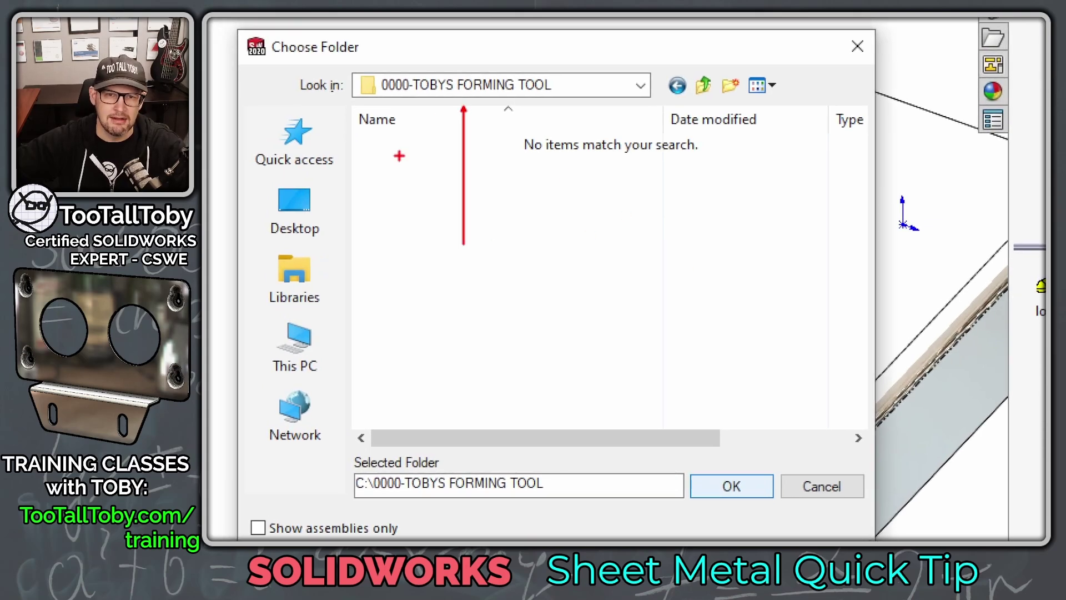
mouse_move(390, 143)
left_mouse_down()
mouse_move(427, 311)
mouse_move(387, 143)
left_mouse_up()
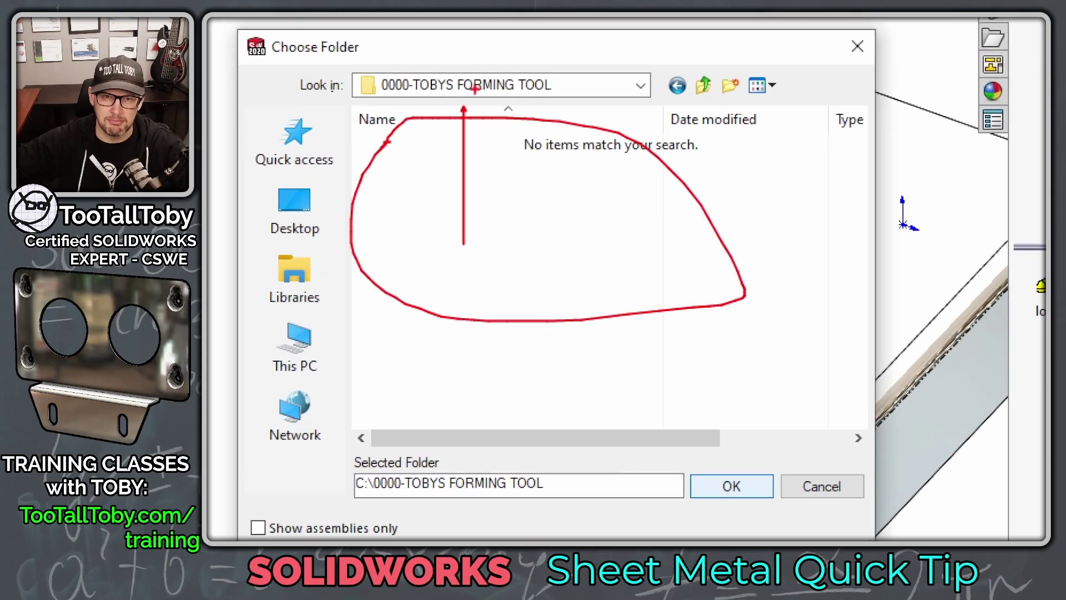
left_click_drag(741, 477, 788, 375)
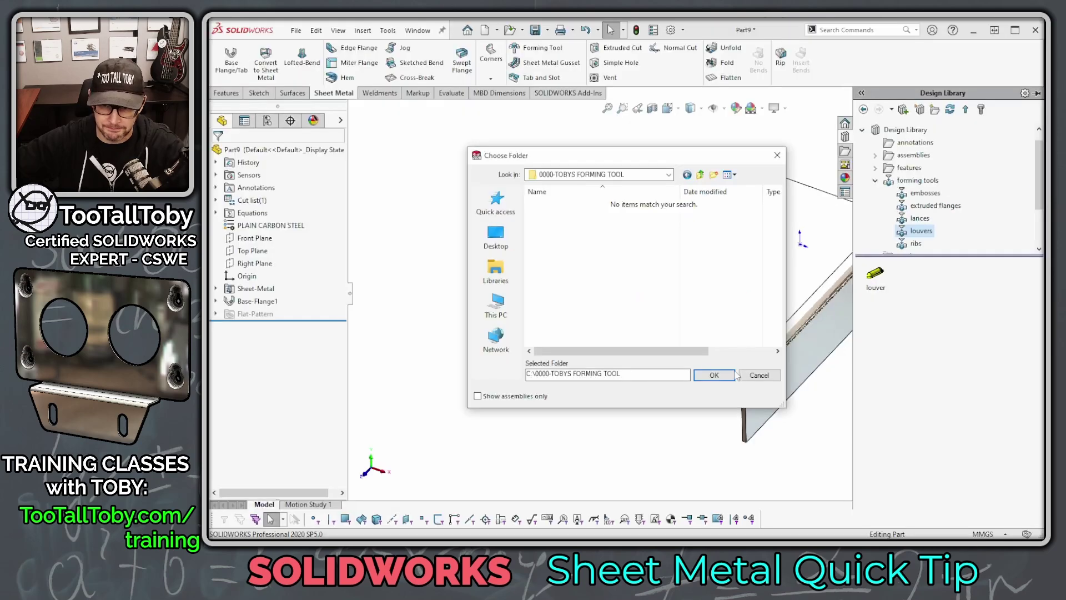
left_click(725, 376)
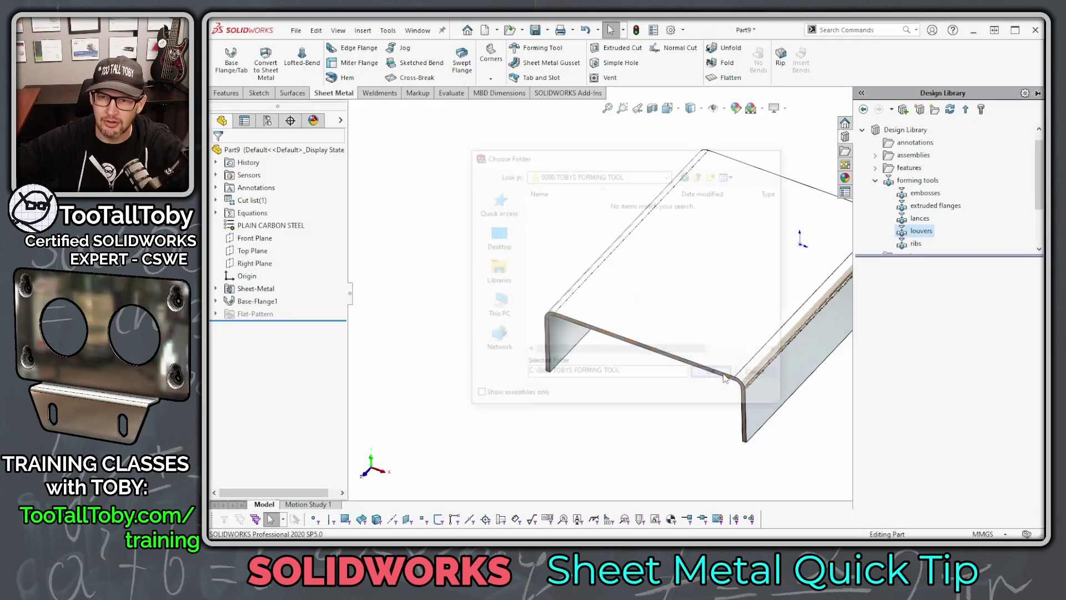
Collapse the library tree and expand 0000-TOBYS FORMING TOOL to reveal KEY HOLE STAND OFF.
left_click(877, 182)
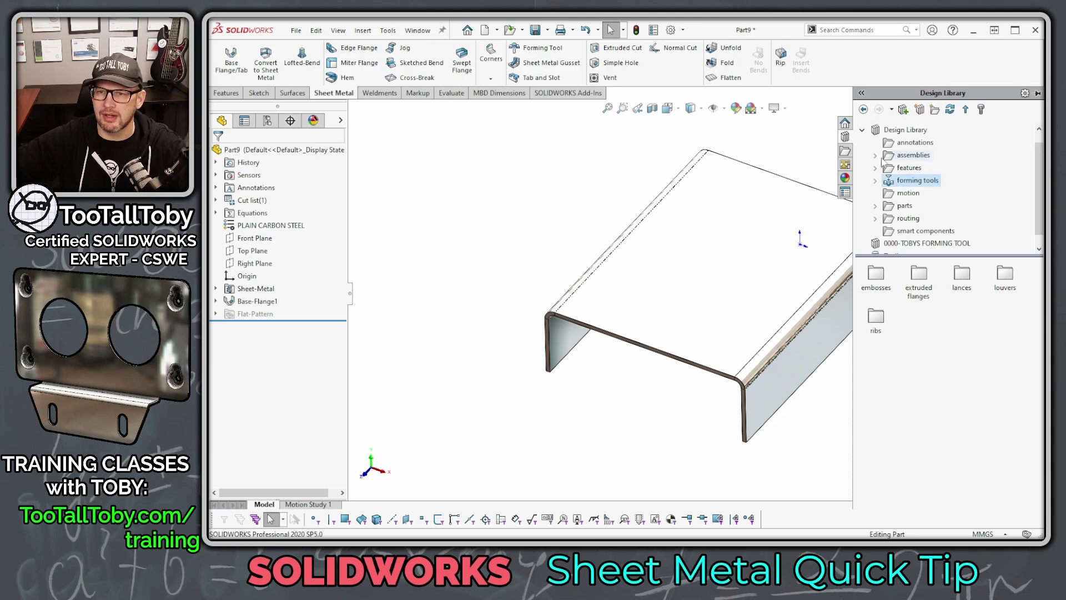
double_click(895, 132)
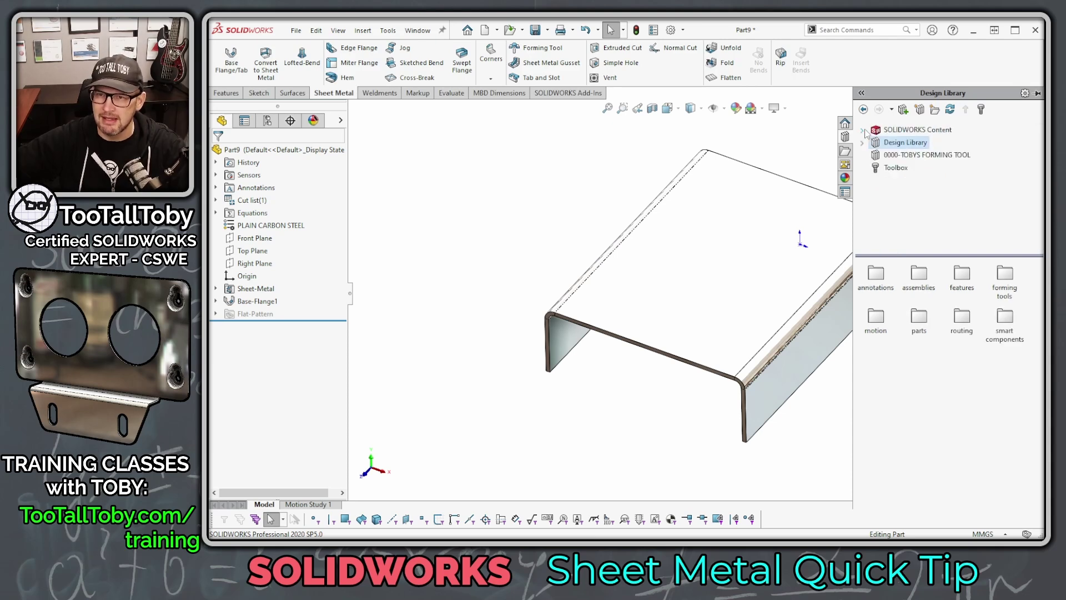
left_click(913, 158)
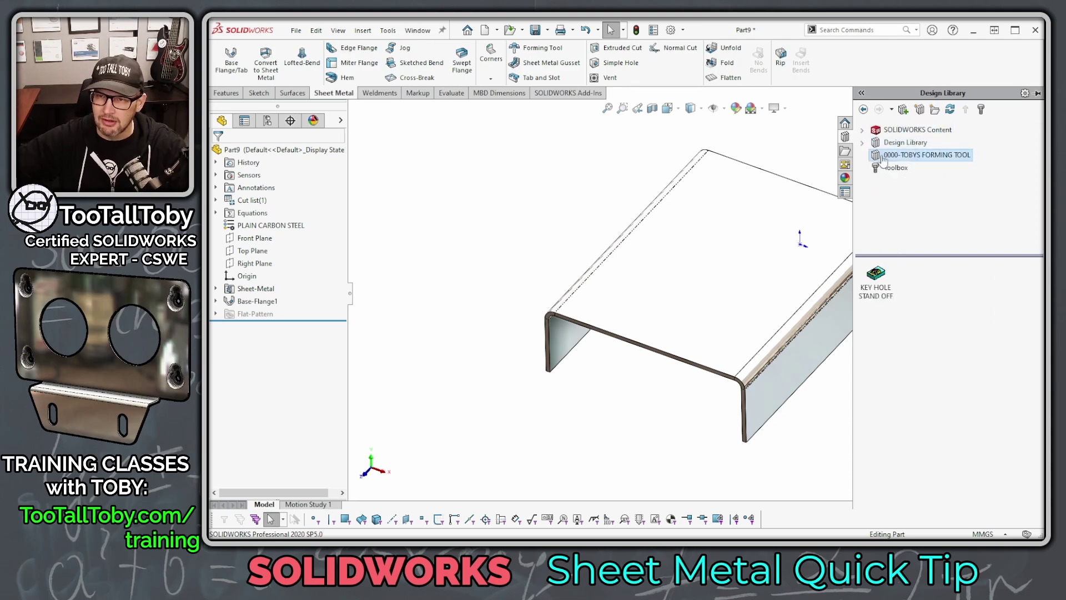
left_click(908, 143)
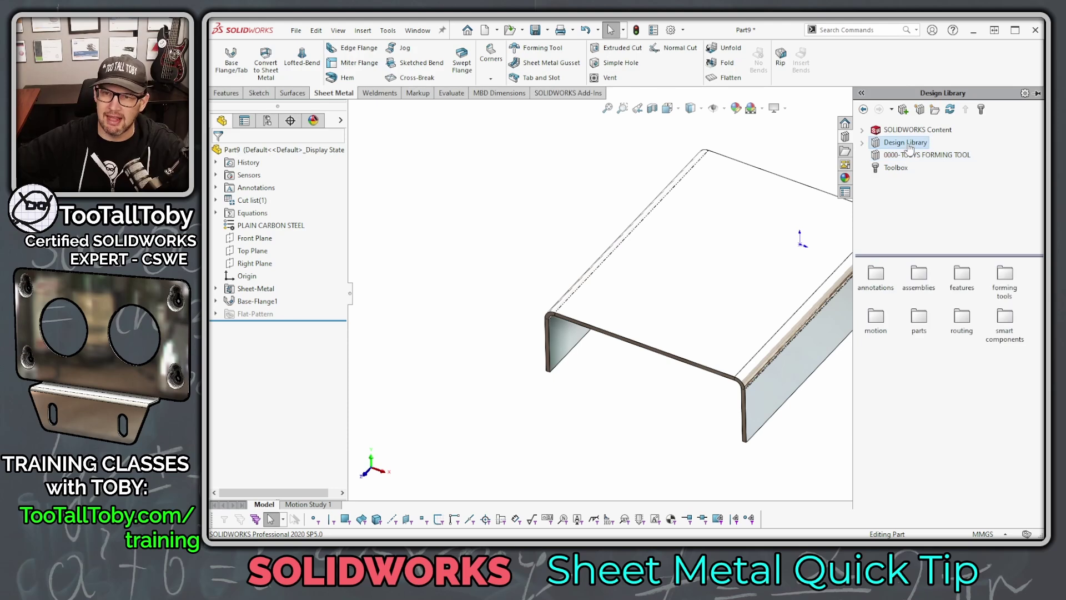
left_click(904, 157)
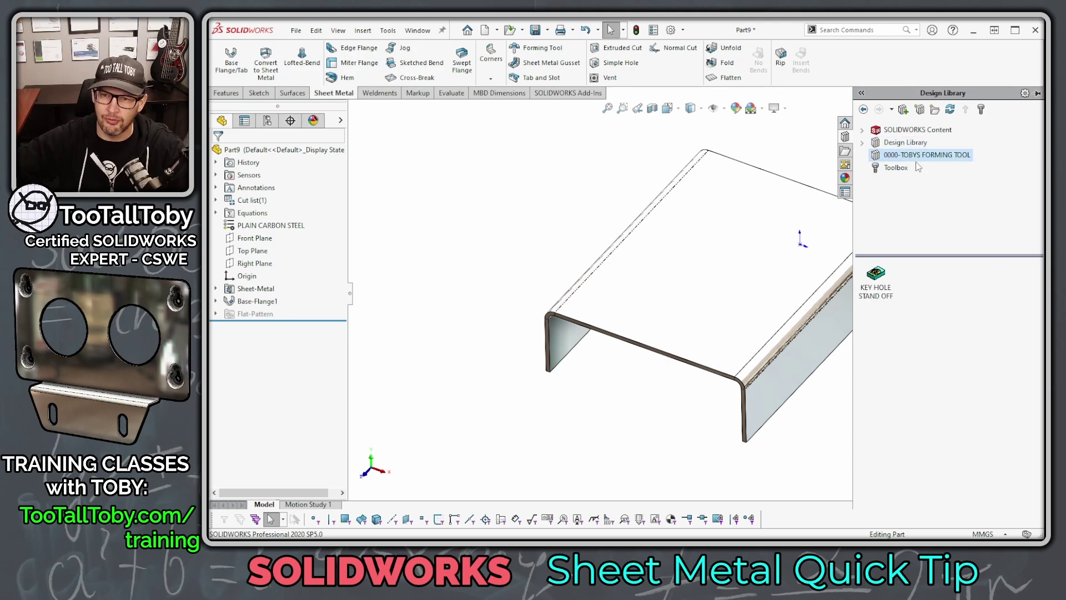
mouse_move(877, 272)
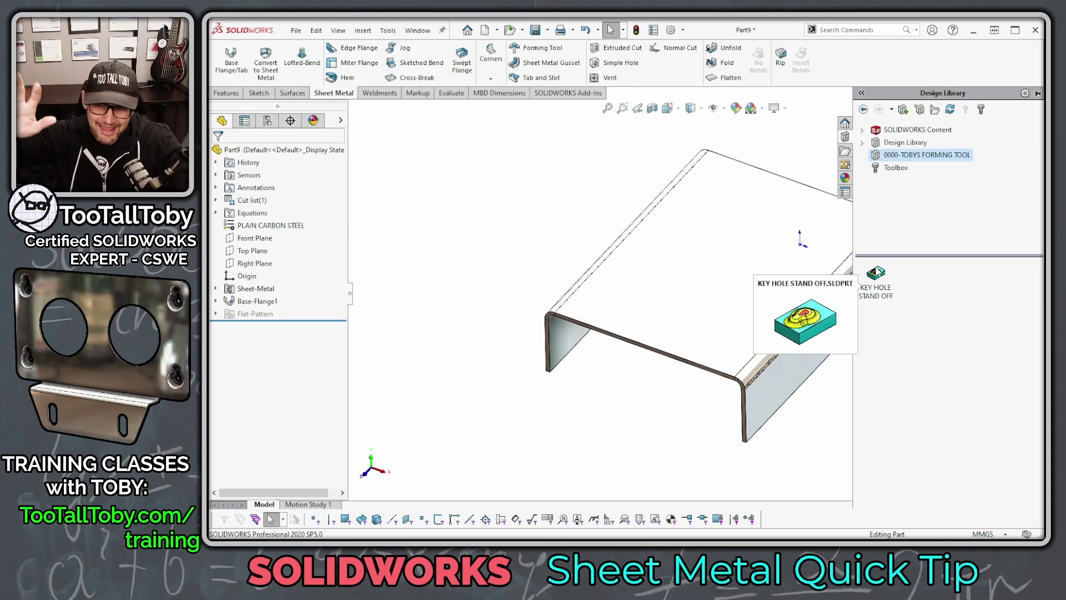
Try dropping KEY HOLE STAND OFF on the channel, decline the derived part, and return to Part9.
left_click_drag(883, 279, 720, 274)
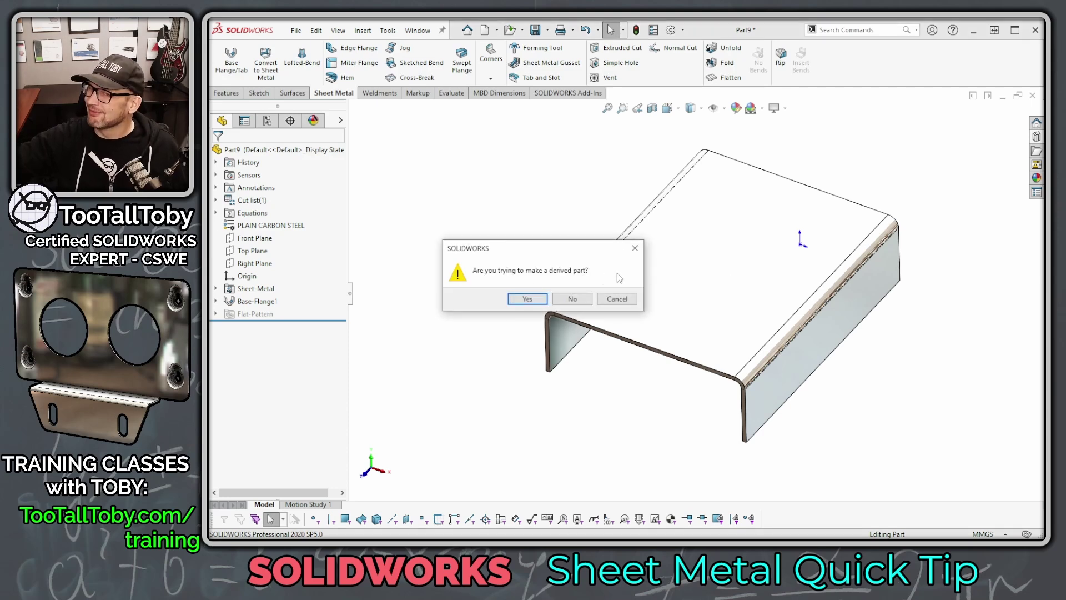
left_click(581, 301)
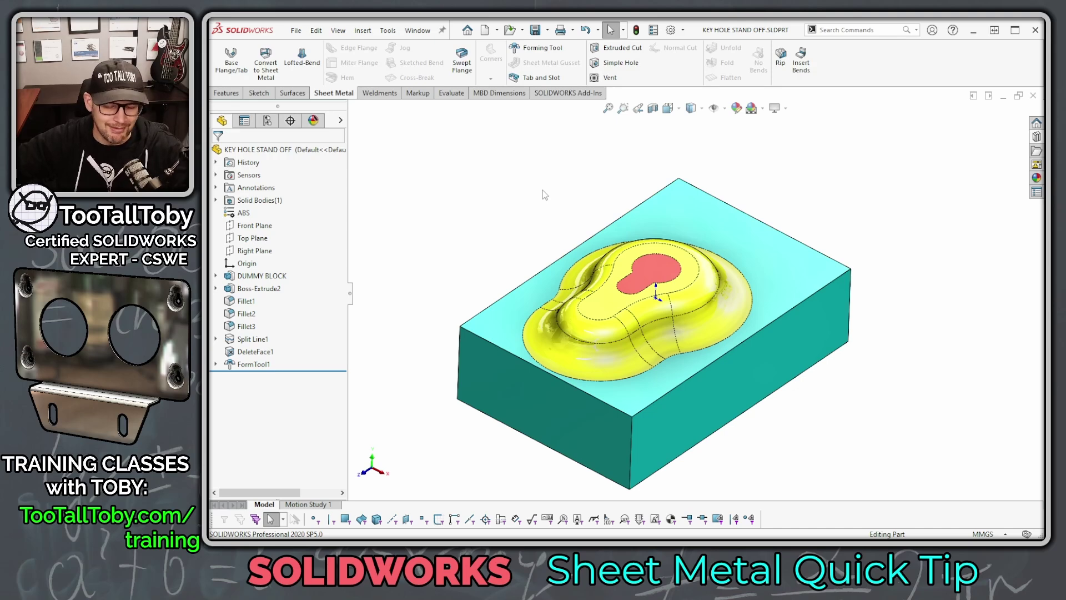
key("ctrl+Tab")
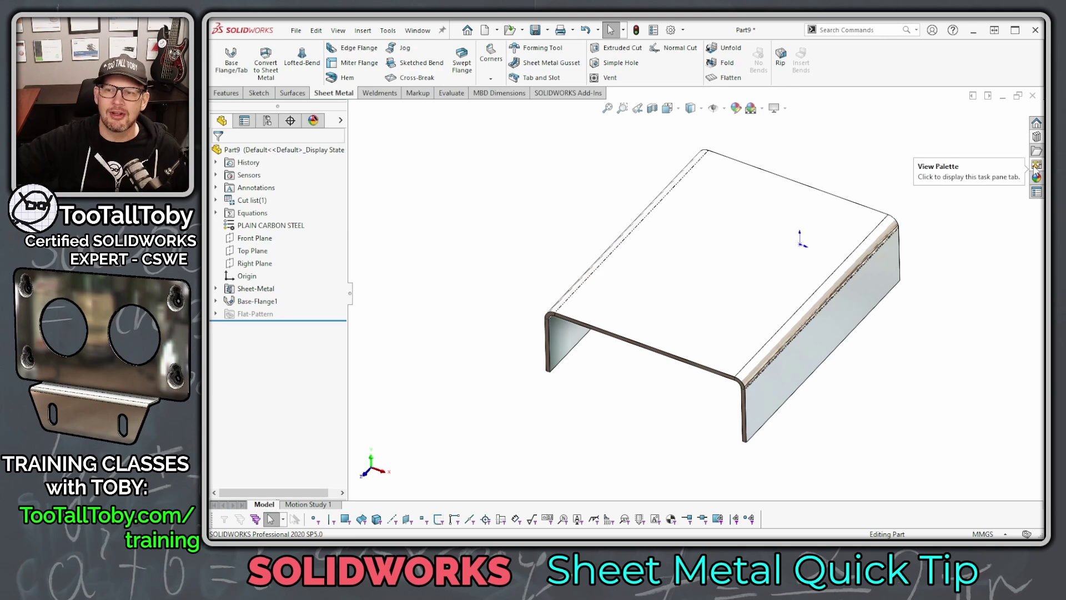
Mark the 0000-TOBYS FORMING TOOL library folder as a Forming Tools Folder.
left_click(1037, 137)
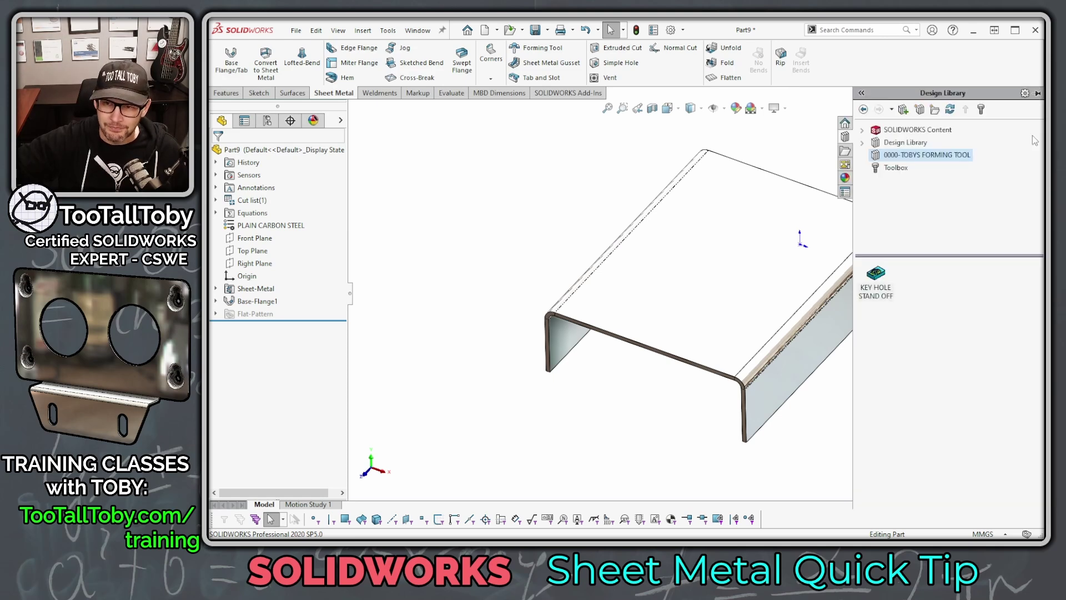
right_click(911, 158)
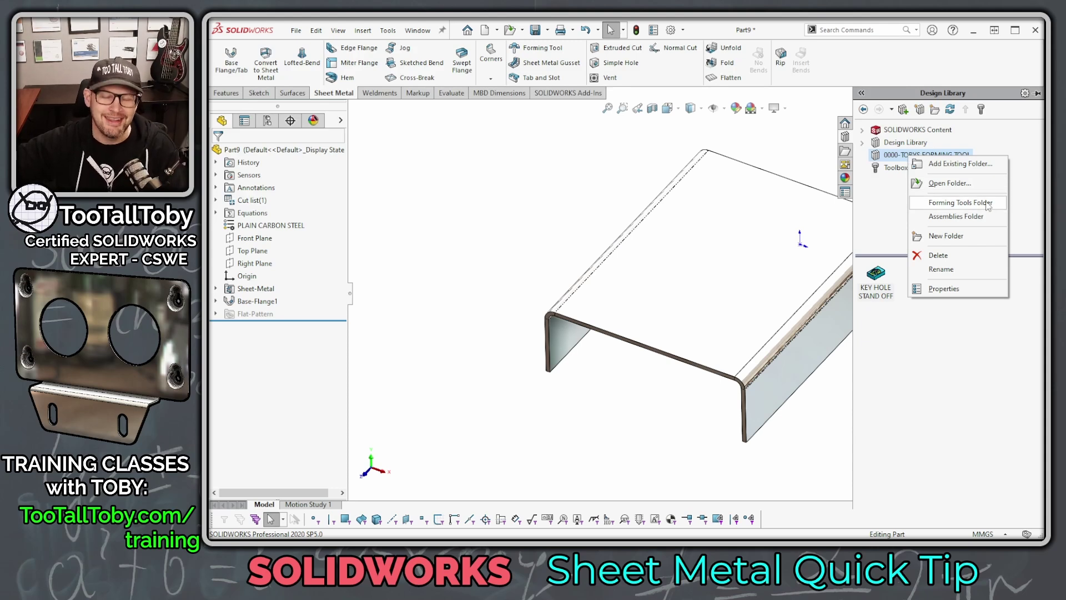
left_click(988, 203)
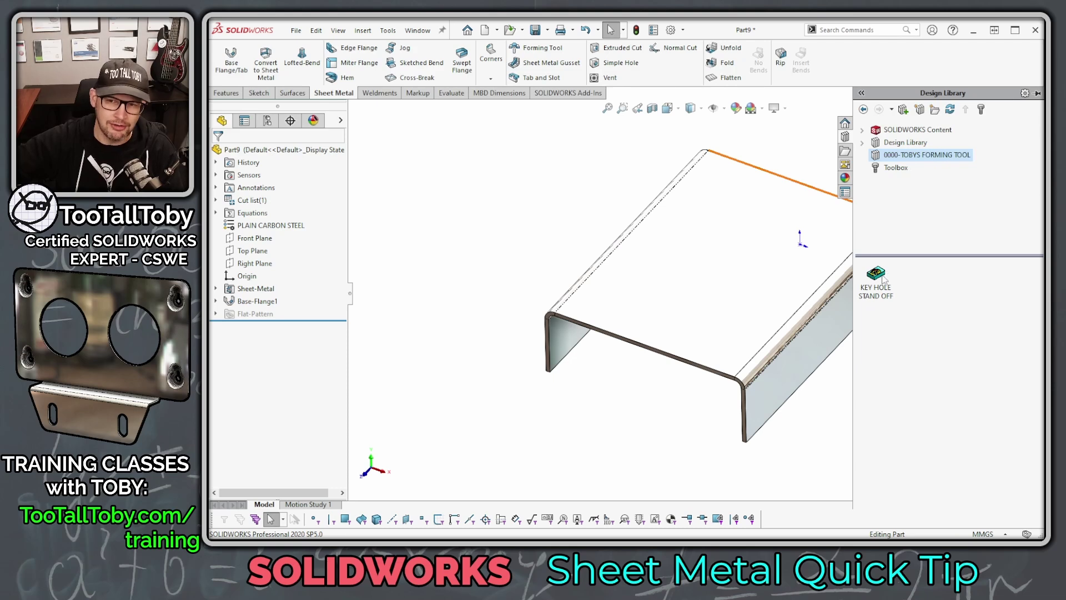
Place two KEY HOLE STAND OFF forms on the channel's top face.
left_click_drag(883, 281, 726, 198)
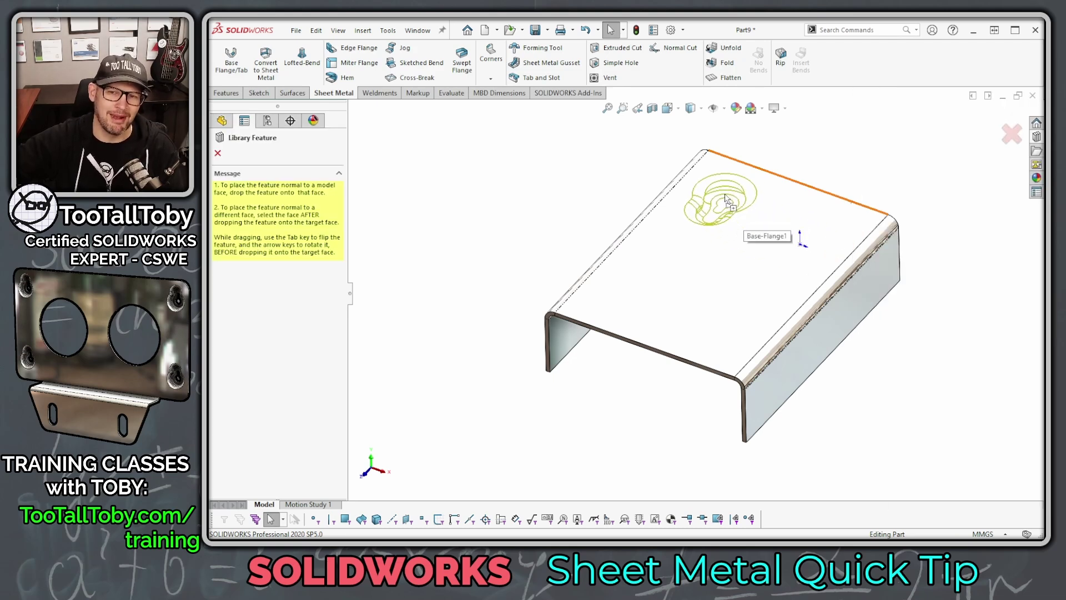
left_click_drag(726, 198, 725, 198)
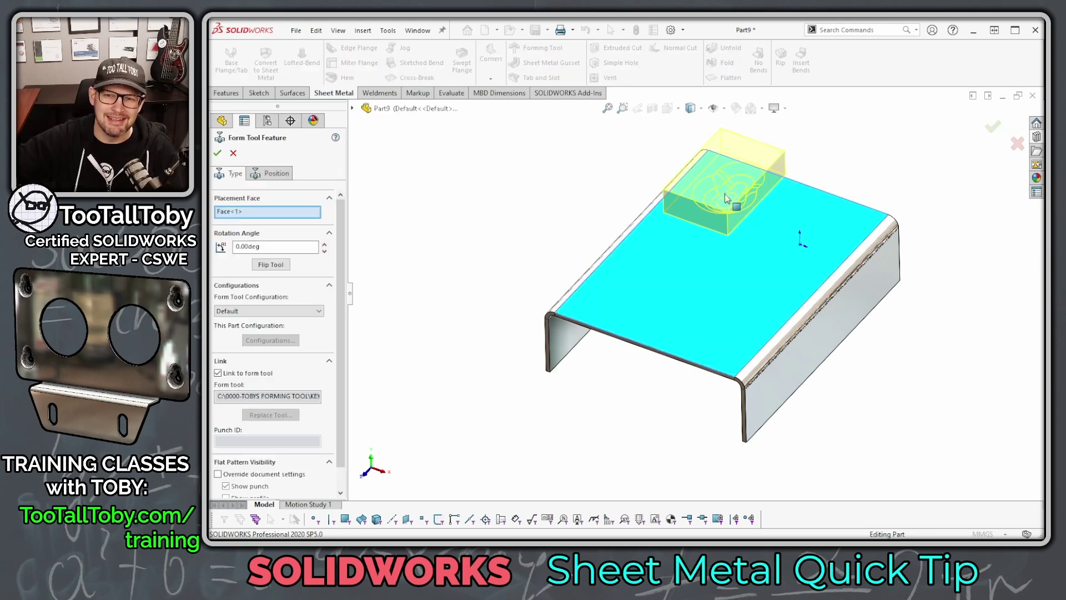
left_click(993, 127)
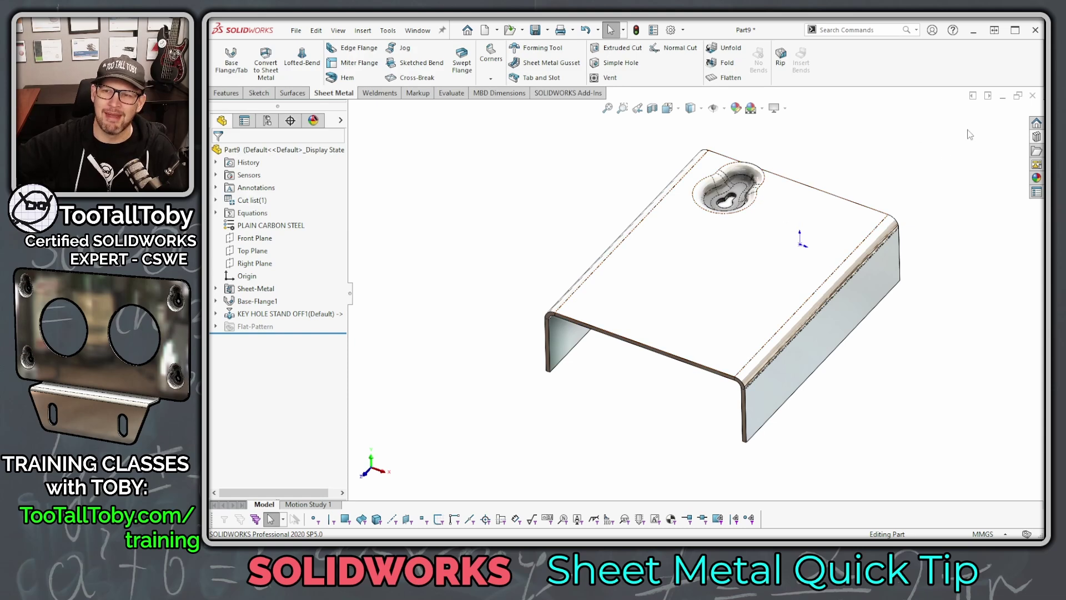
left_click(1035, 138)
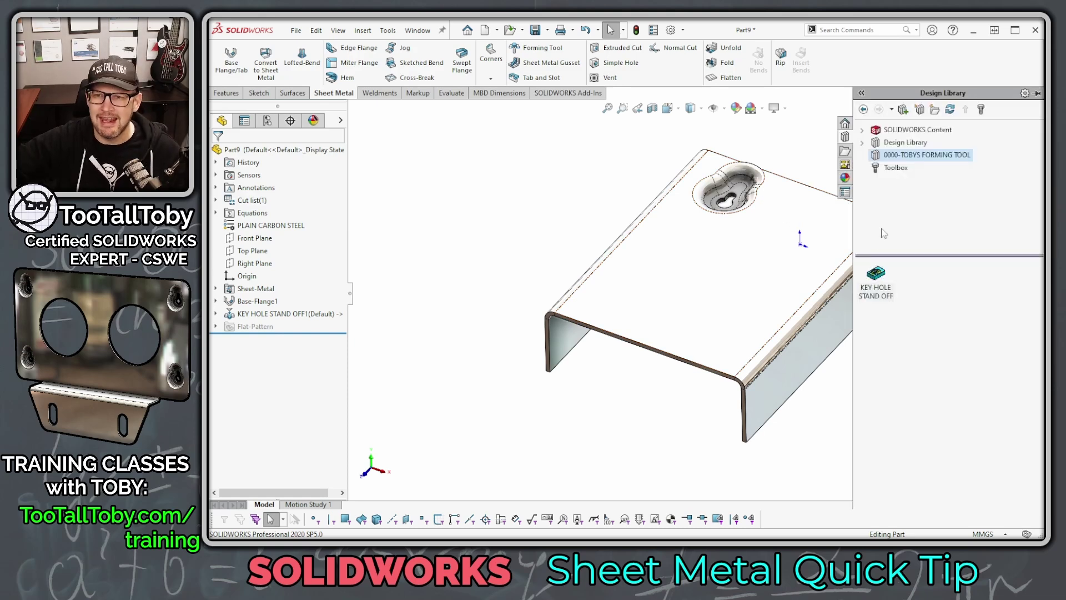
left_click_drag(872, 283, 810, 225)
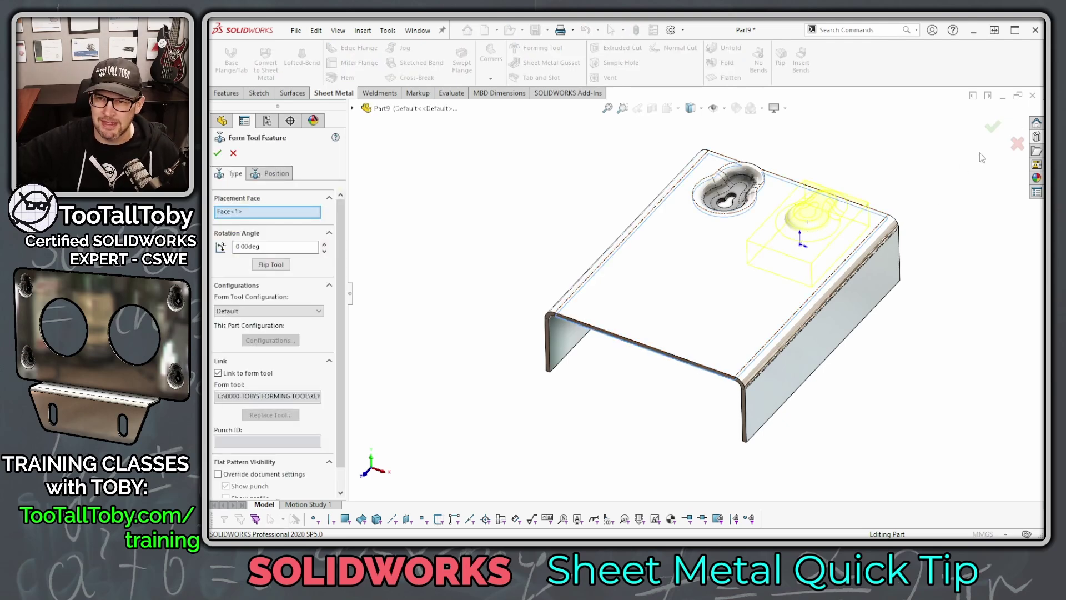
left_click(992, 128)
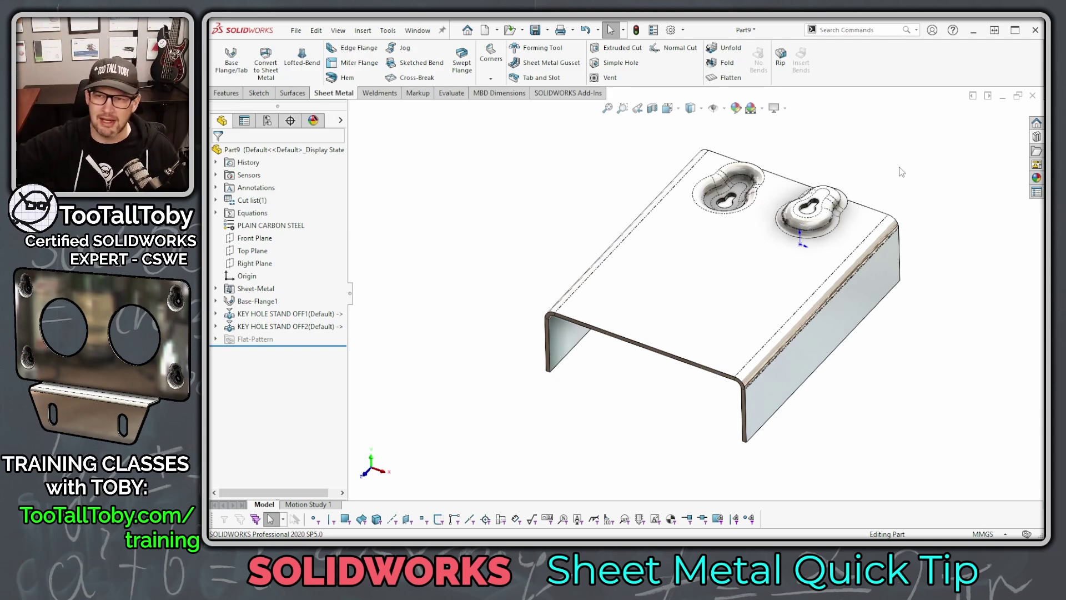
Drop a third KEY HOLE STAND OFF on the top face with a 90° rotation angle.
left_click(1037, 137)
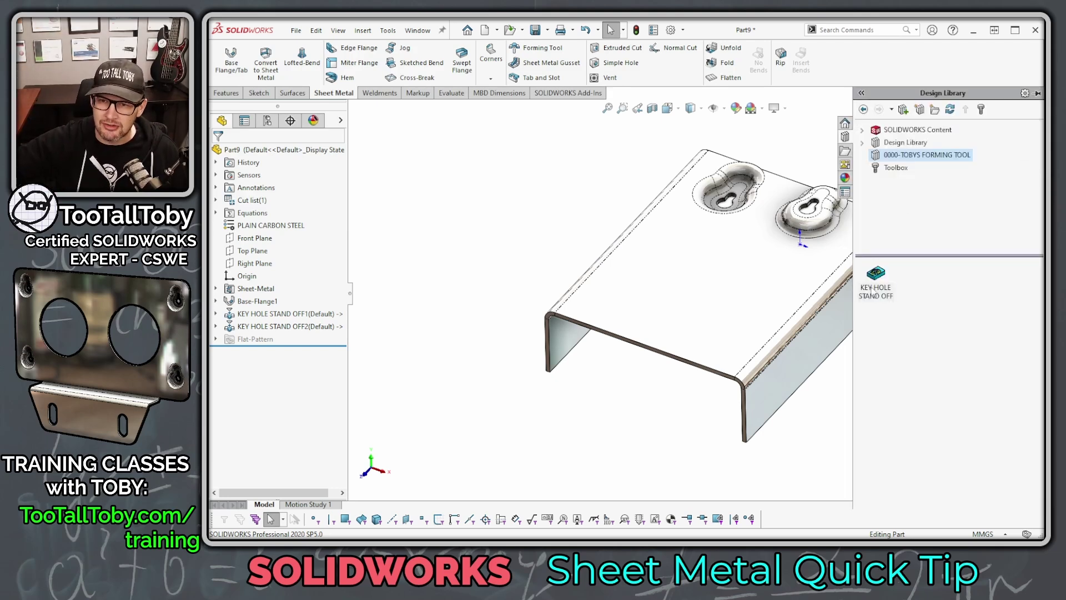
left_click_drag(869, 290, 673, 248)
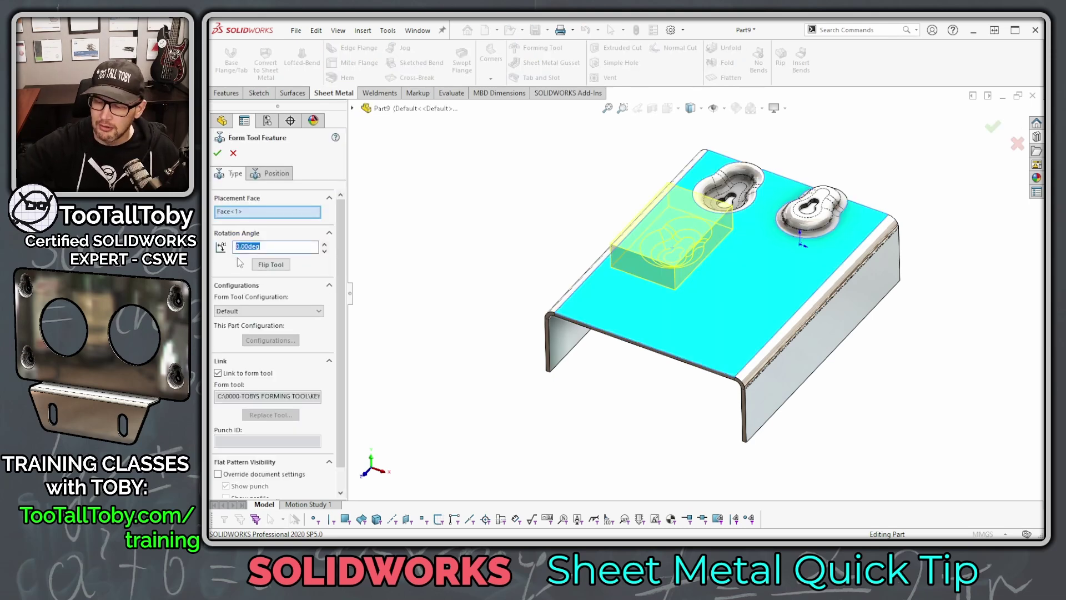
type("90")
key("Return")
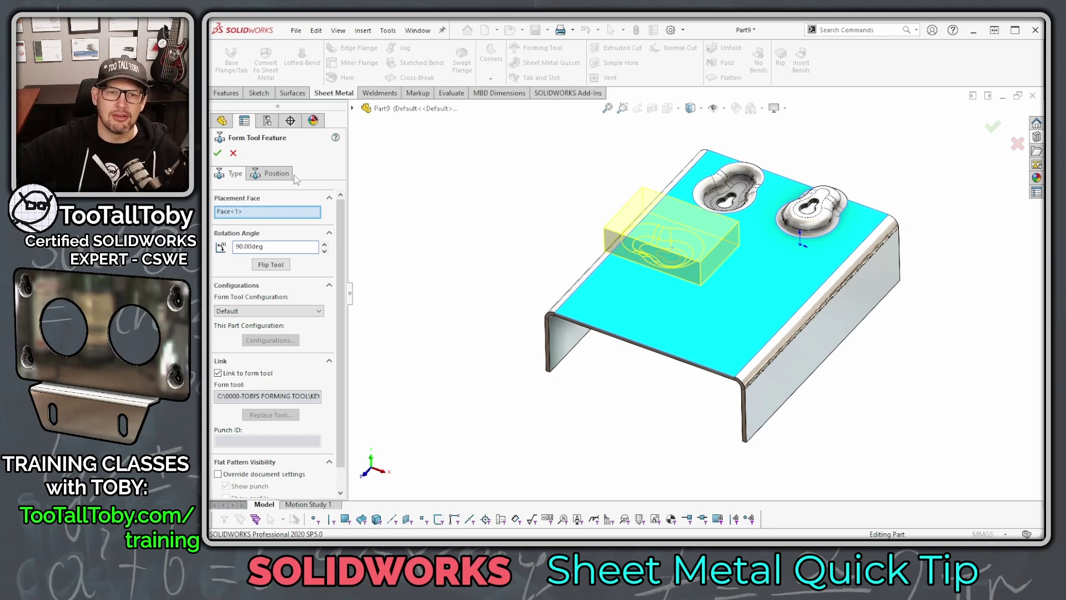
left_click(270, 175)
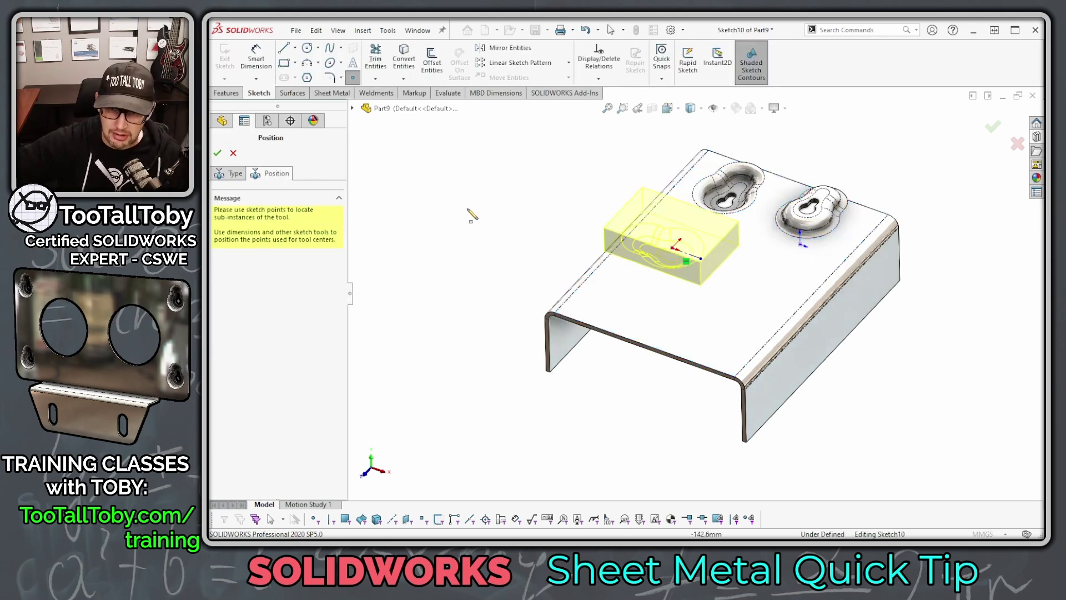
Add two extra sketch points for keyhole instances on the top face.
left_click(717, 330)
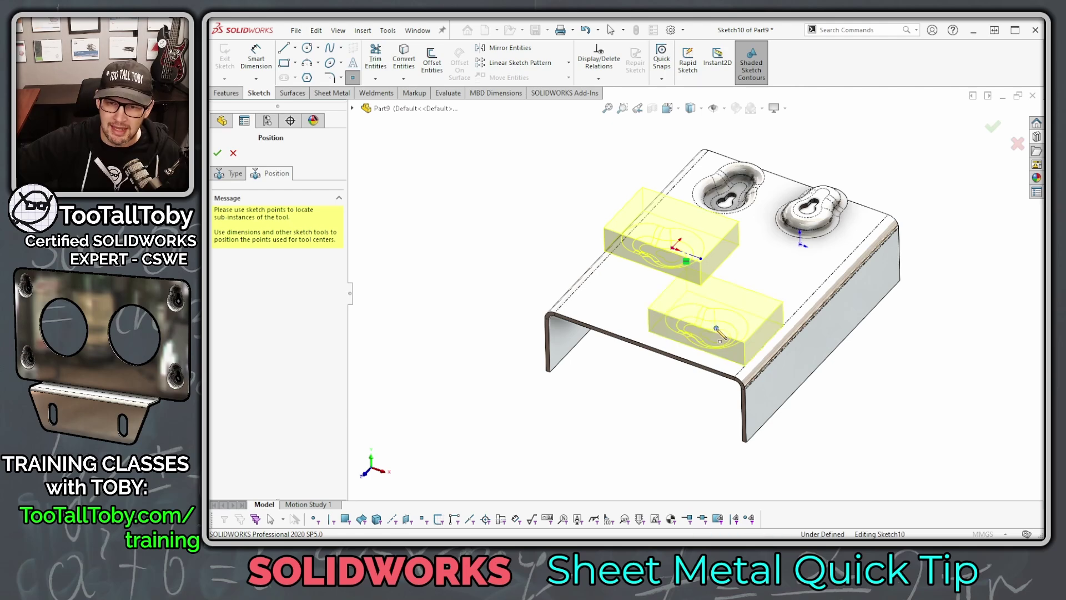
left_click(614, 305)
scroll(658, 239, "down", 3)
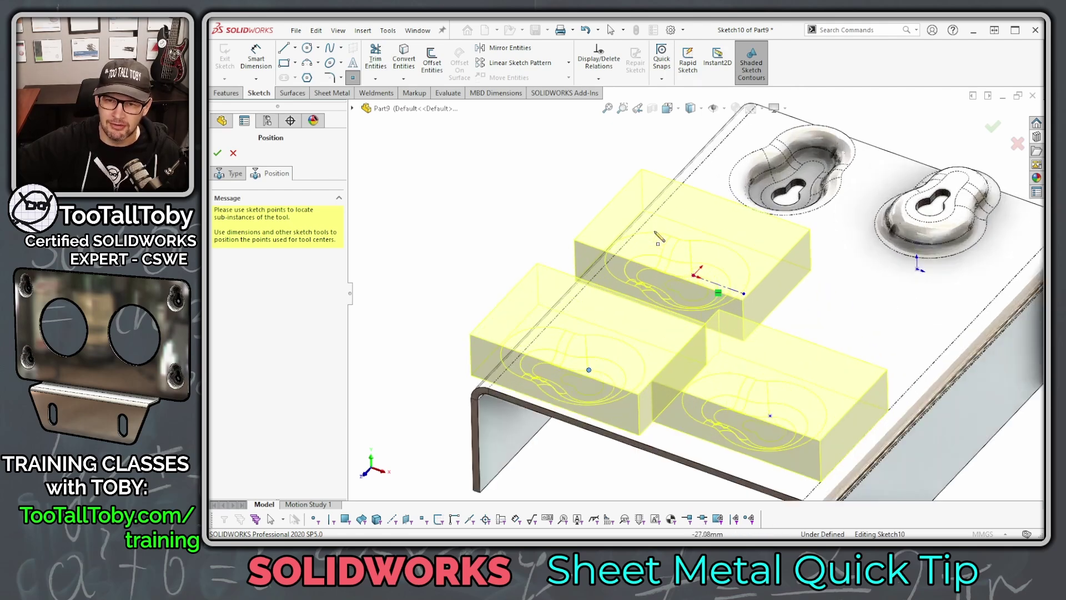
right_click(661, 250)
left_click(688, 252)
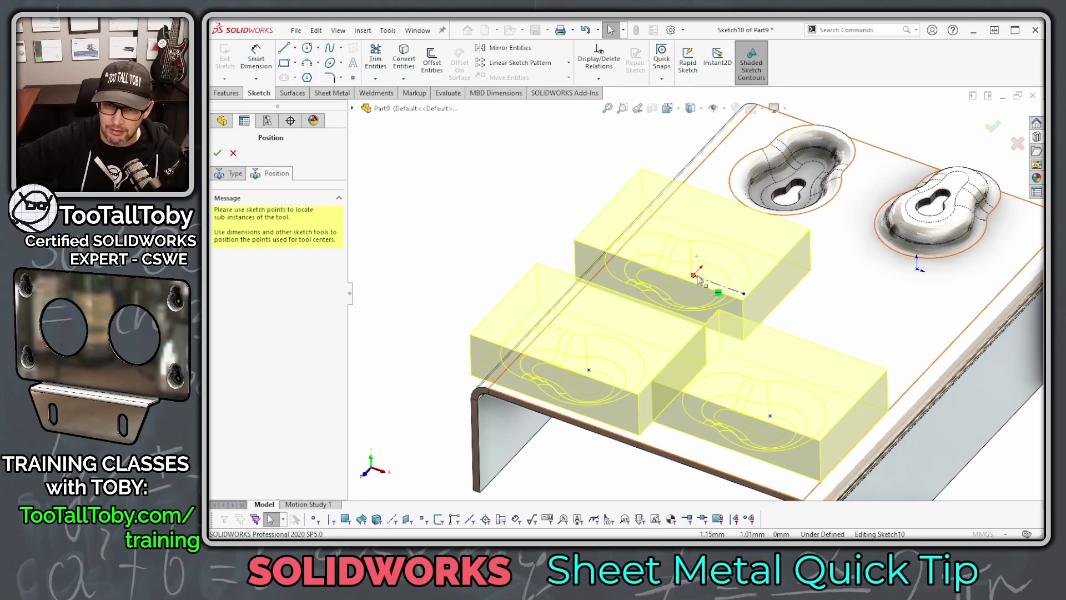
In Top view, drag the three keyhole points into position across the lower top face.
left_click_drag(703, 279, 760, 294)
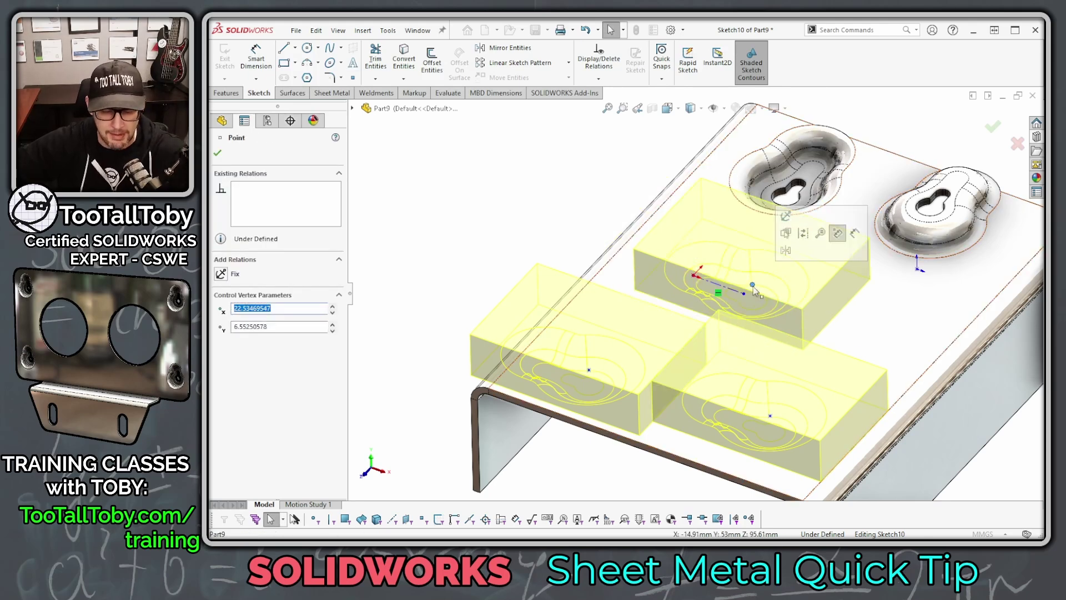
left_click(504, 233)
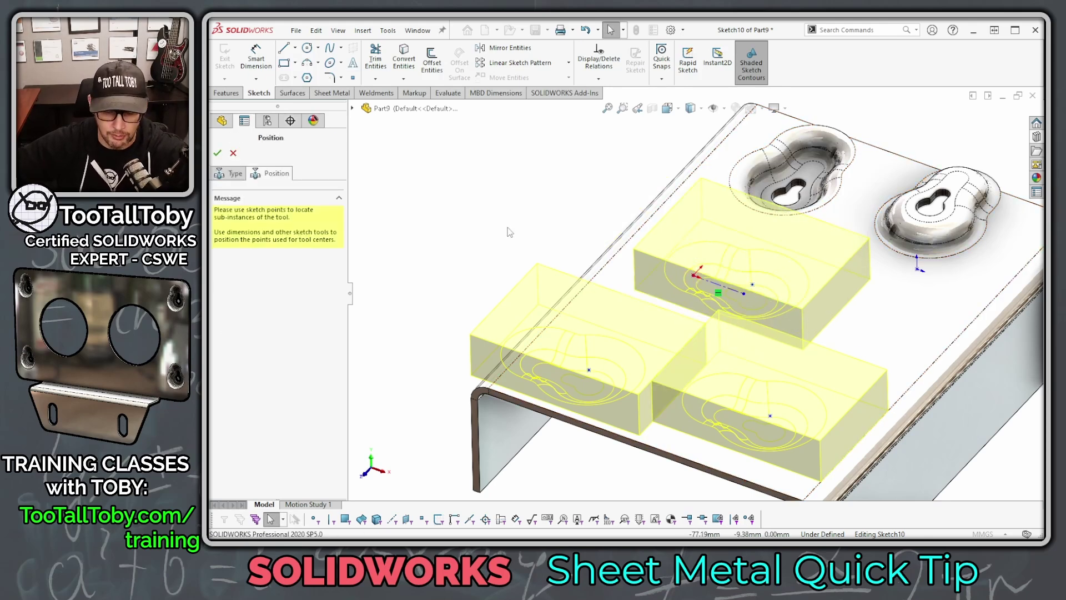
key("ctrl+5")
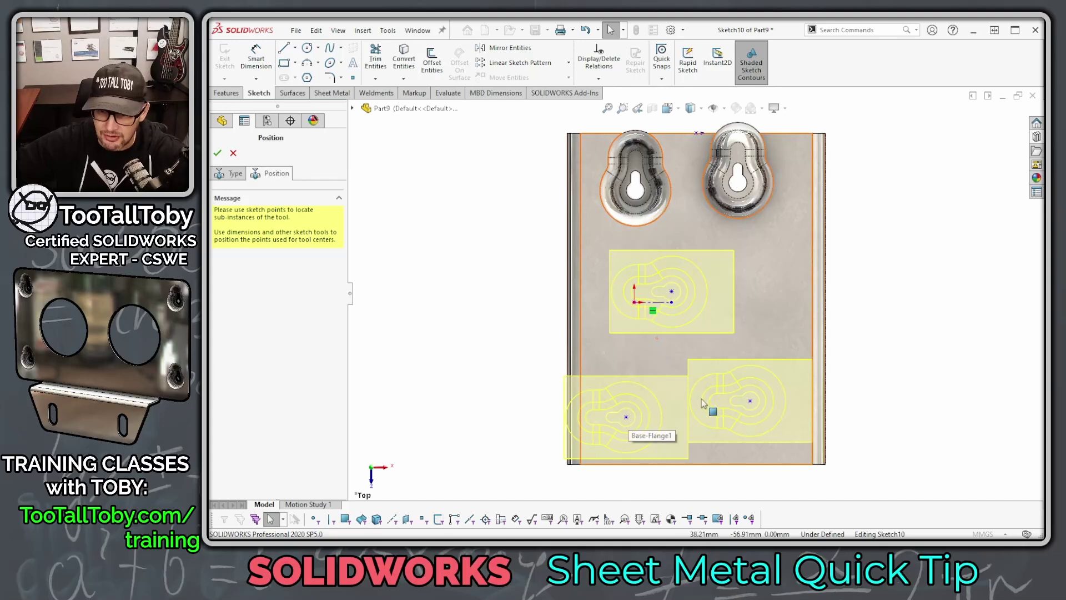
left_click_drag(750, 400, 777, 360)
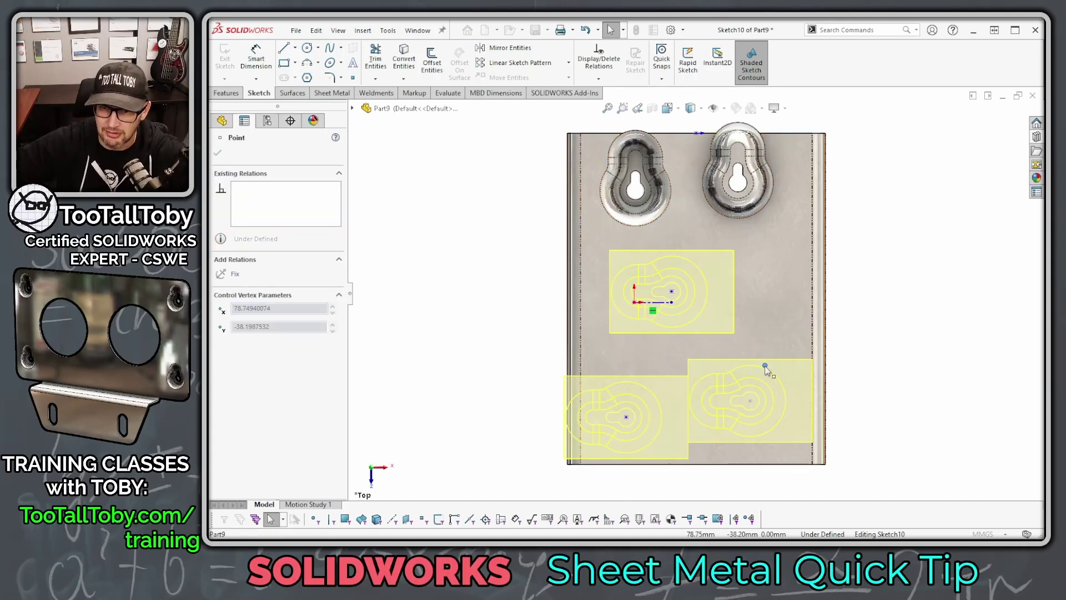
mouse_move(628, 417)
left_mouse_down()
mouse_move(672, 421)
mouse_move(656, 415)
left_mouse_up()
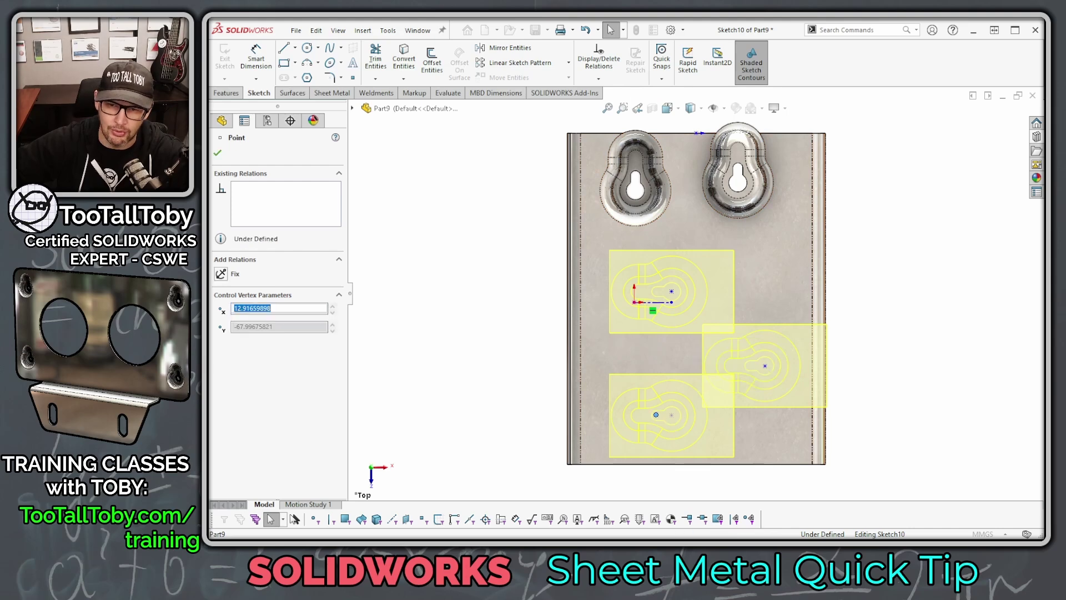
left_click(485, 251)
Finish the three rotated keyhole forms, inspect the bracket, and switch to Wall Bracket-BEFORE forming Tool.
left_click(217, 153)
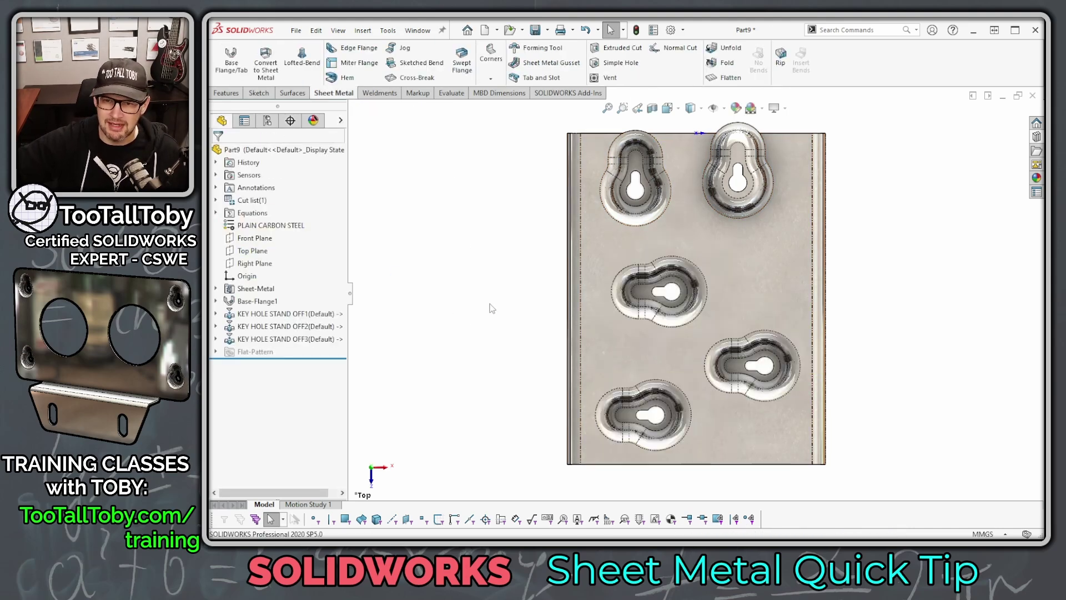
middle_click_drag(602, 445, 590, 377)
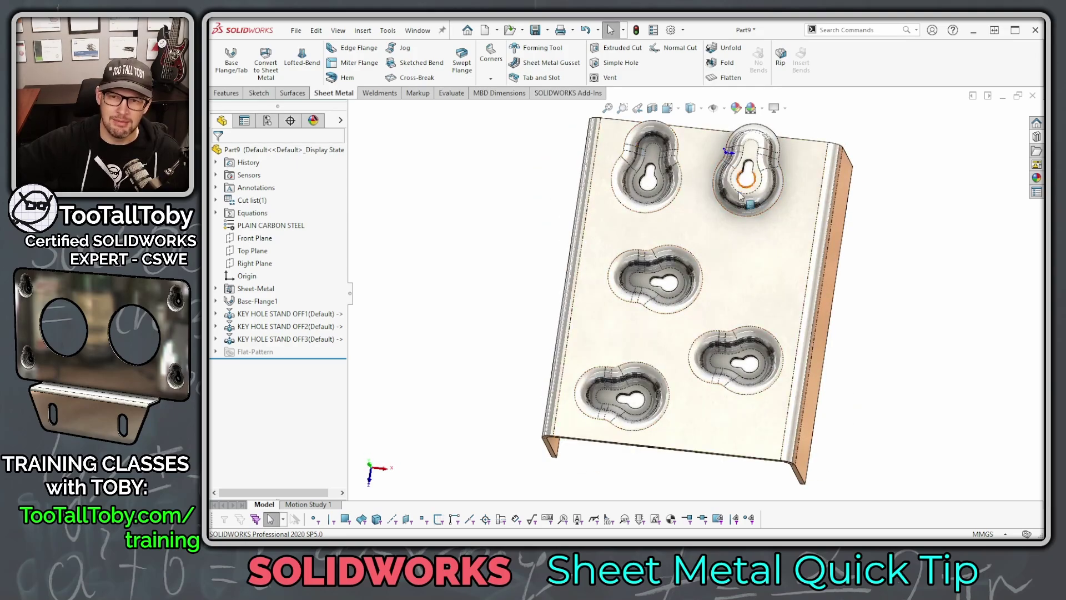
middle_click_drag(811, 277, 761, 305)
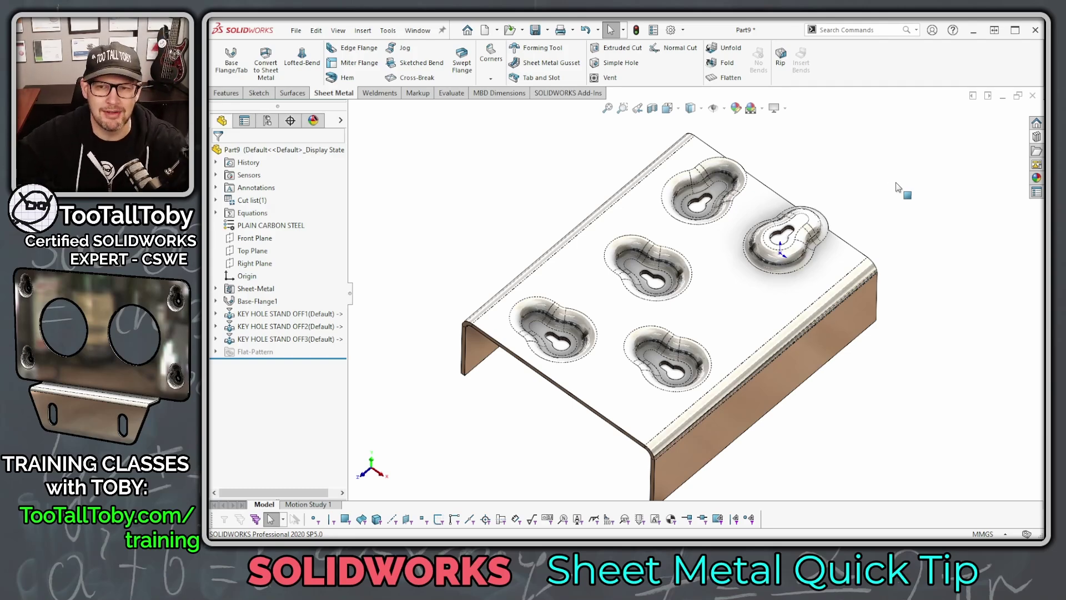
key("ctrl+Tab")
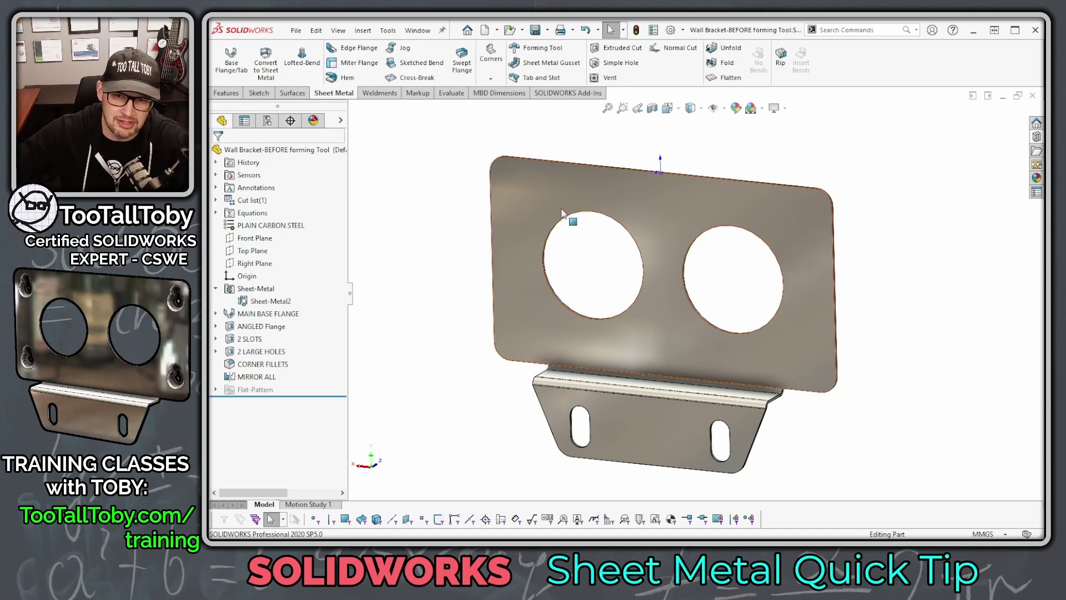
Start a sketch on the bracket's front face with a vertical centerline between edge midpoints.
left_click(543, 203)
left_click(597, 171)
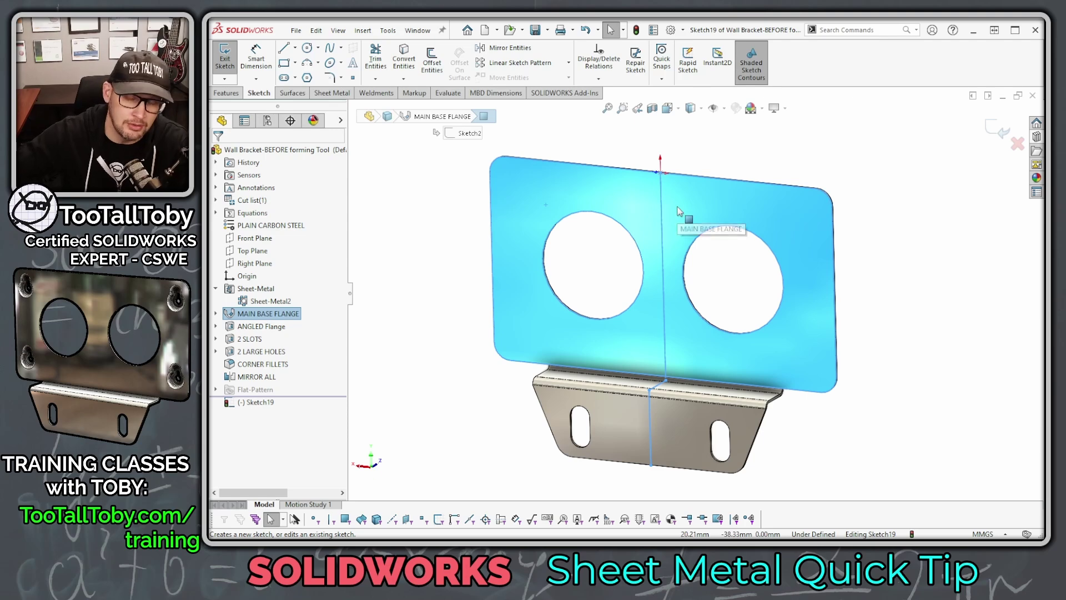
key("ctrl+8")
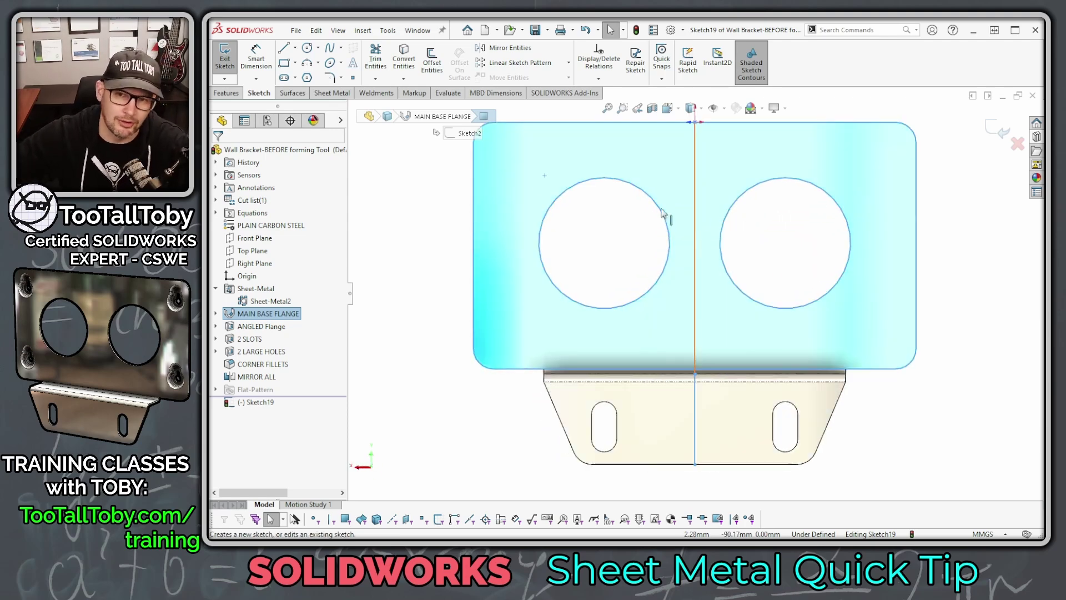
left_click(440, 236)
key("s")
left_click(474, 258)
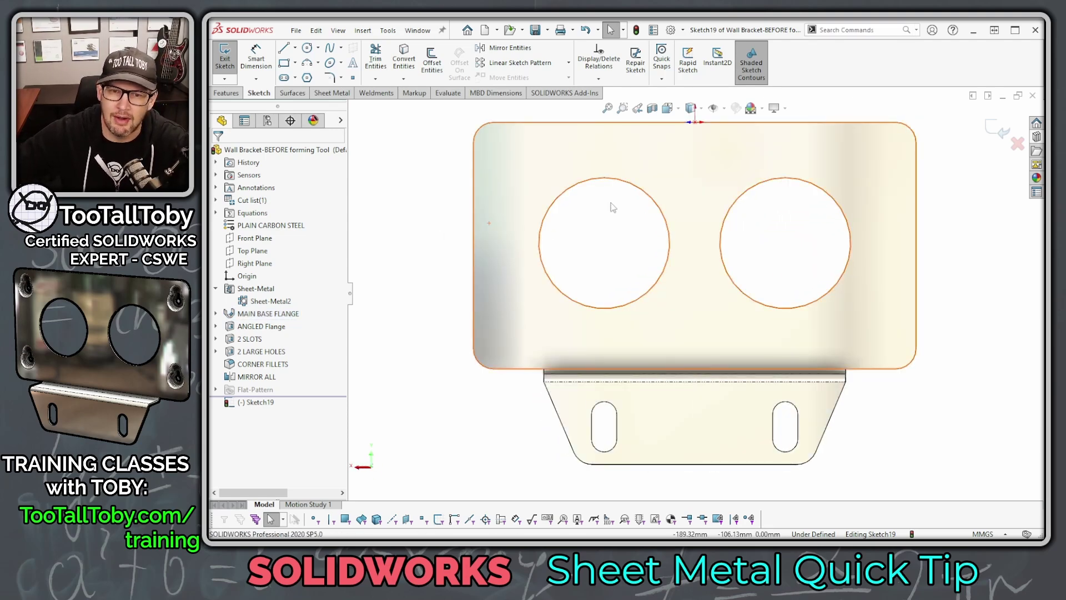
left_click(695, 123)
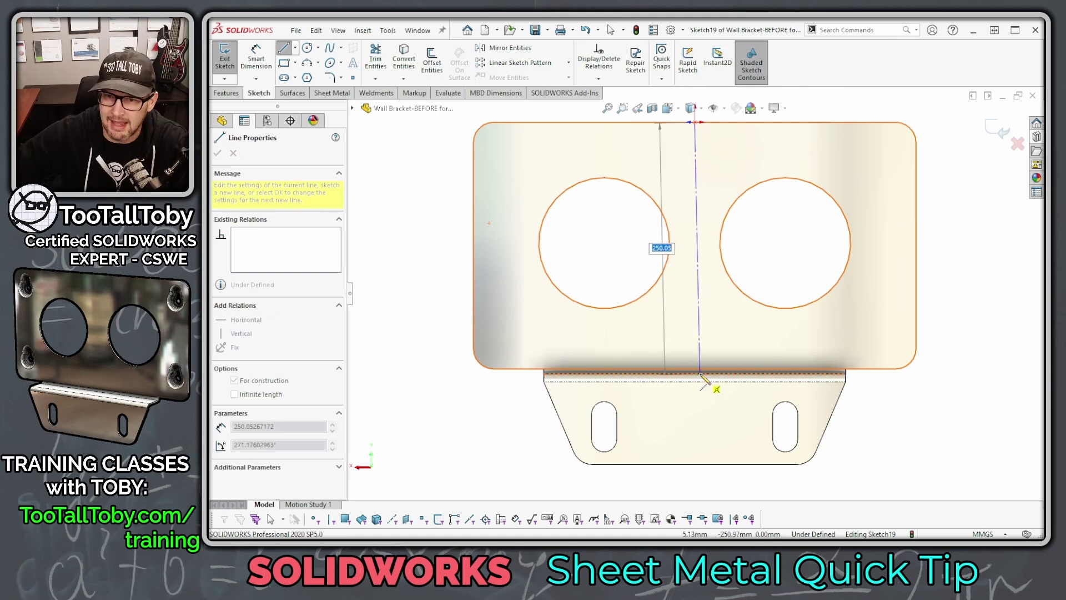
left_click(694, 369)
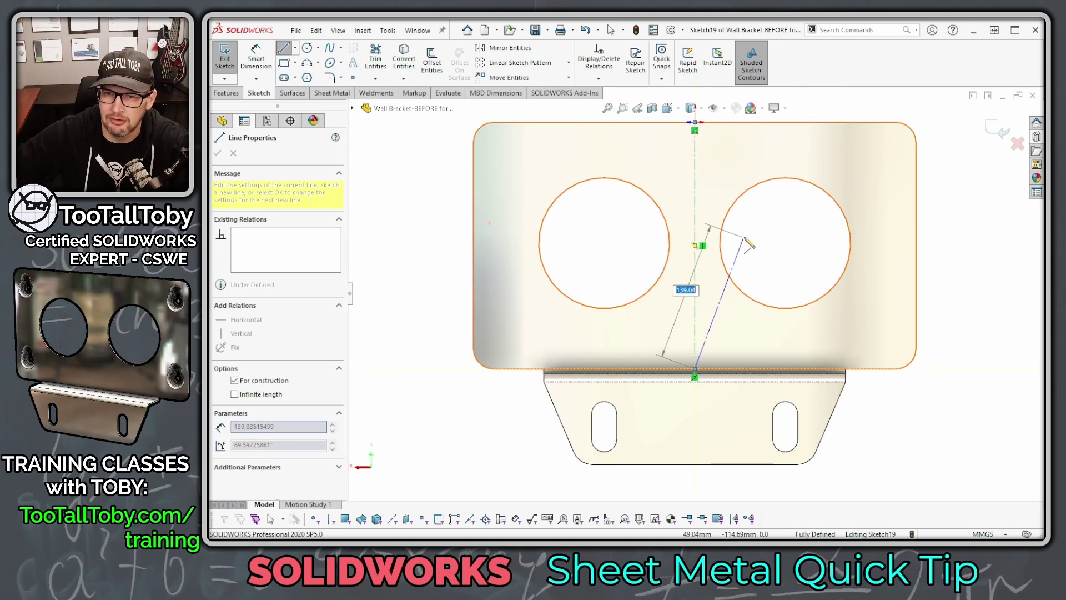
key("Escape")
Draw a 160 × 360 center rectangle at the centerline's midpoint and exit the sketch.
key("s")
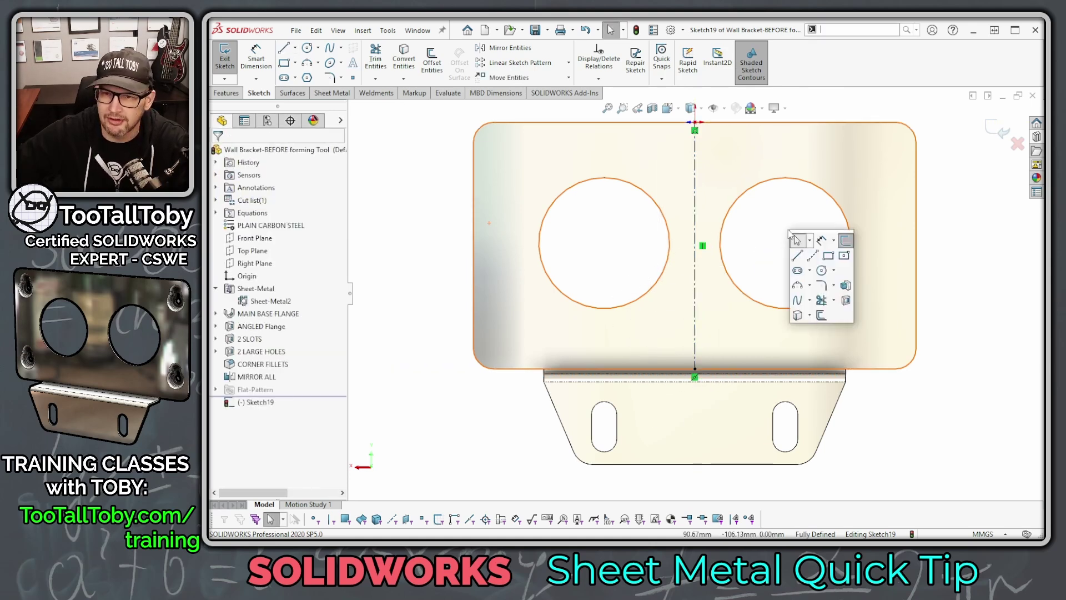
left_click(844, 256)
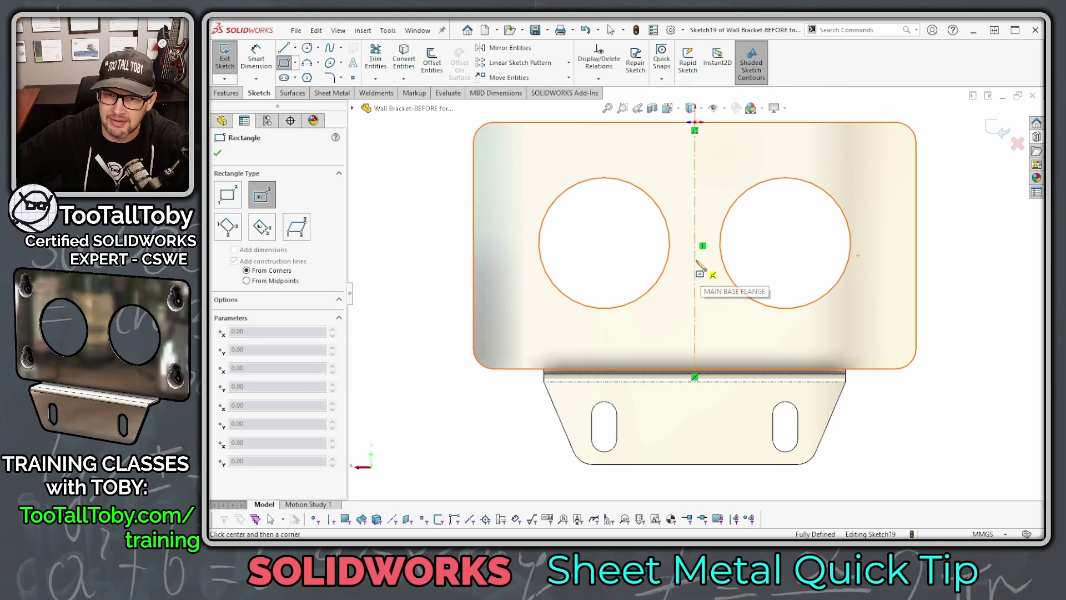
left_click(694, 245)
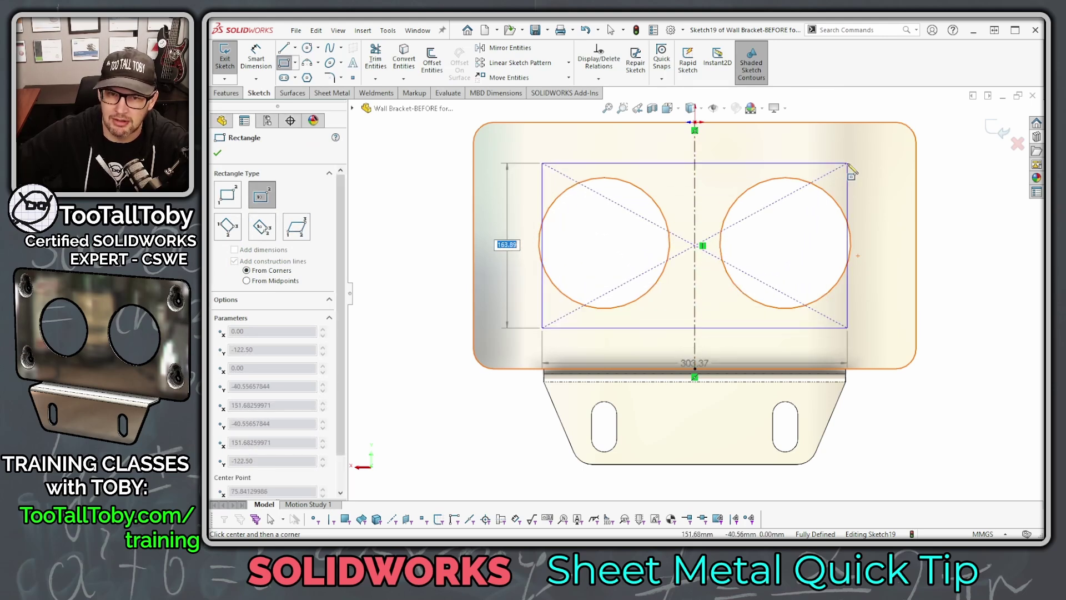
type("160")
key("Tab")
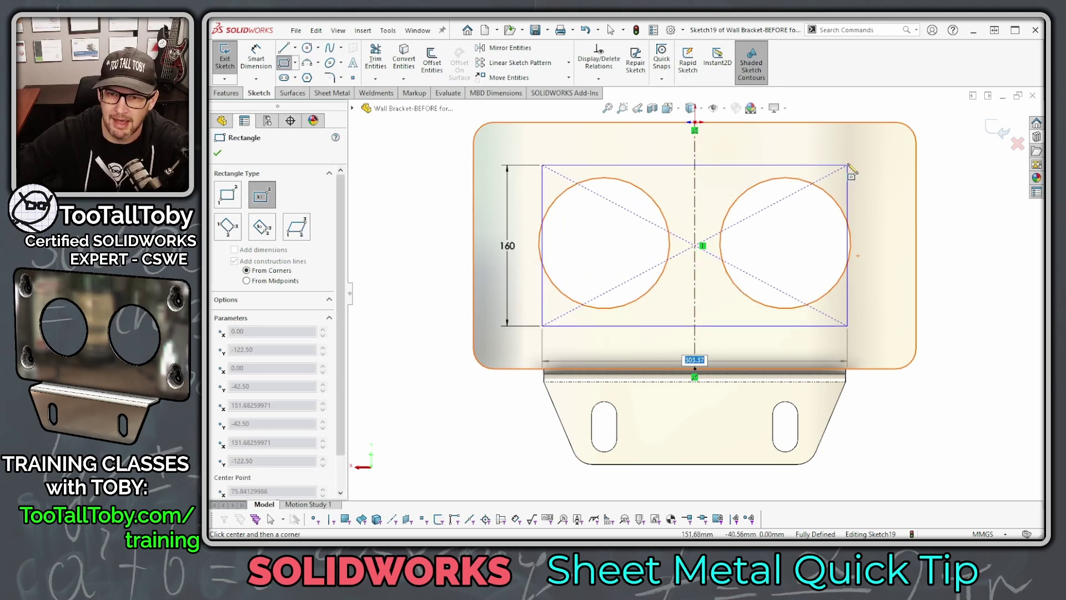
type("360")
key("Return")
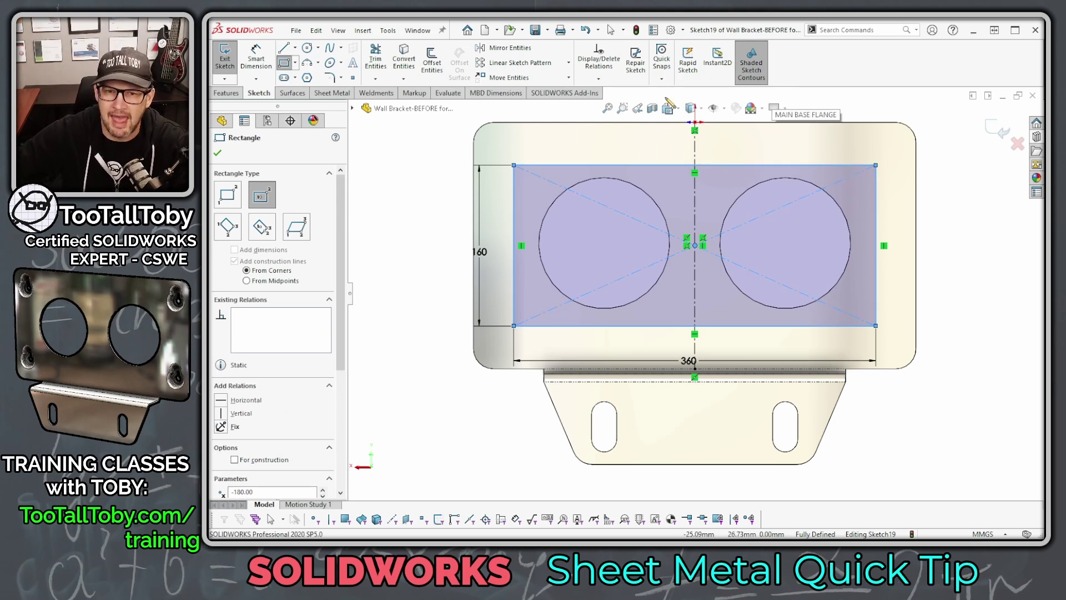
left_click(997, 129)
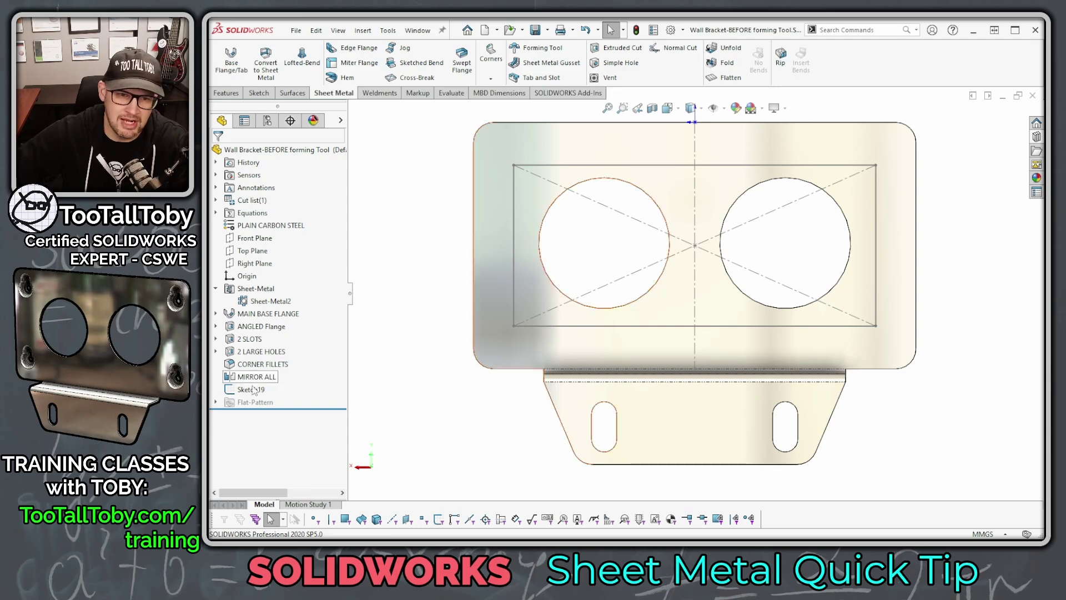
Colour the sketch red and rename it LAYOUT for KEY HOLES.
right_click(231, 390)
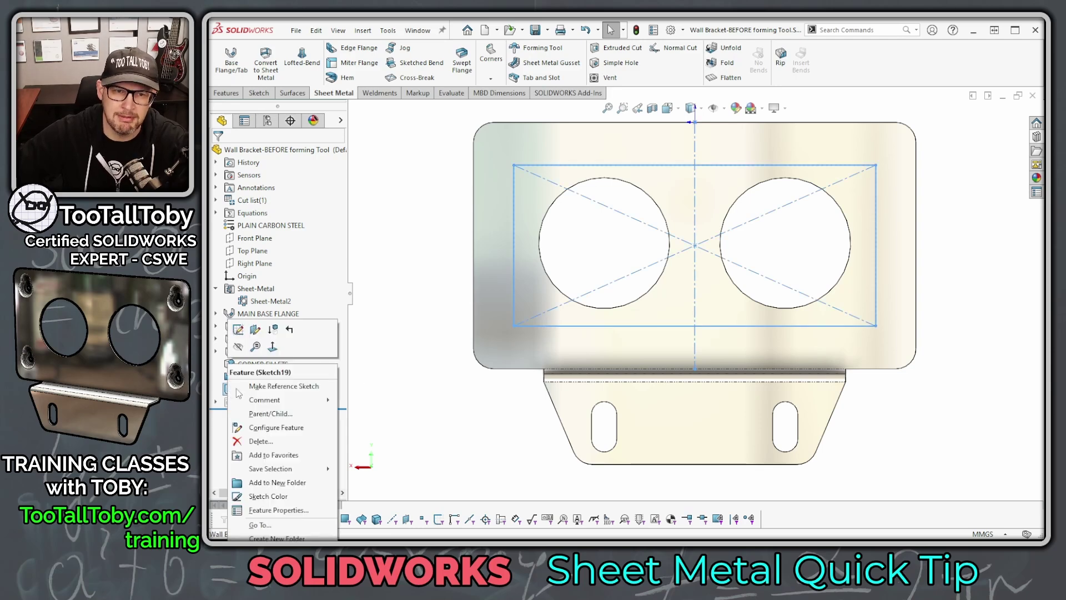
left_click(268, 496)
left_click(255, 294)
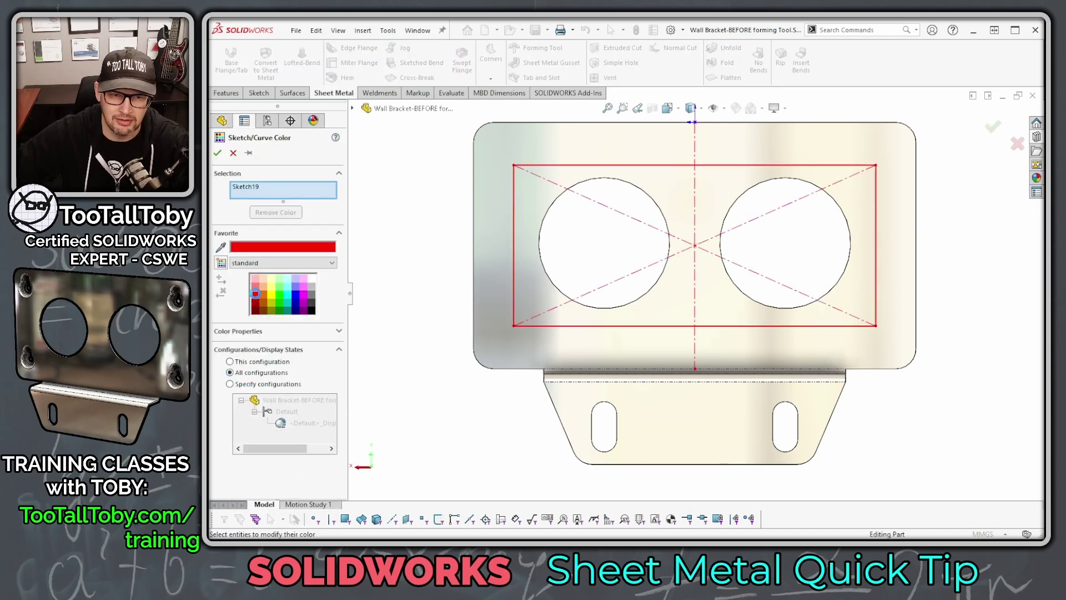
left_click(217, 153)
double_click(258, 389)
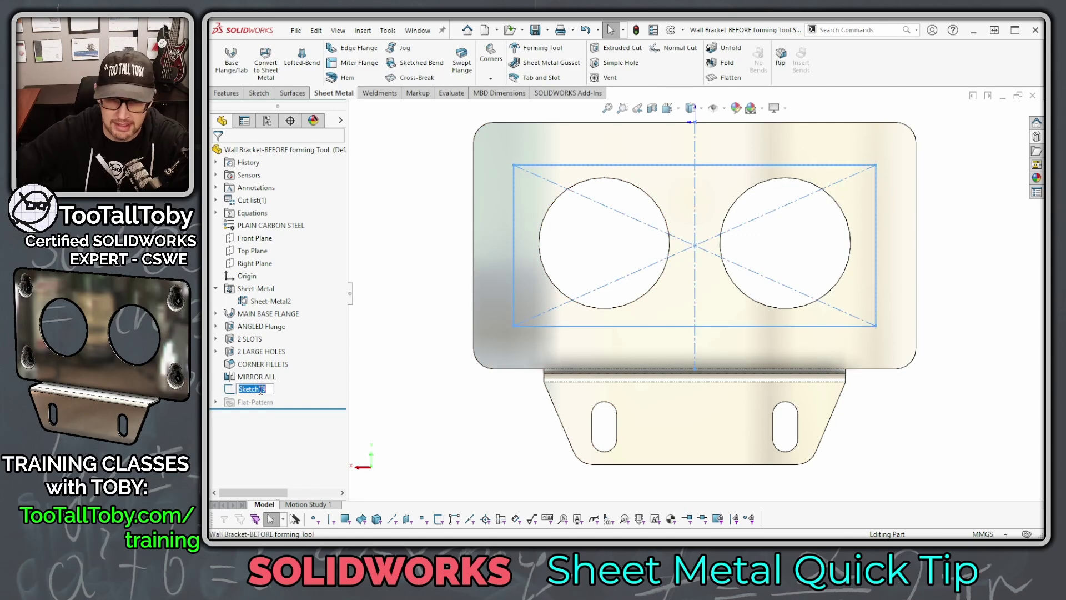
type("LAYOUT for KEY")
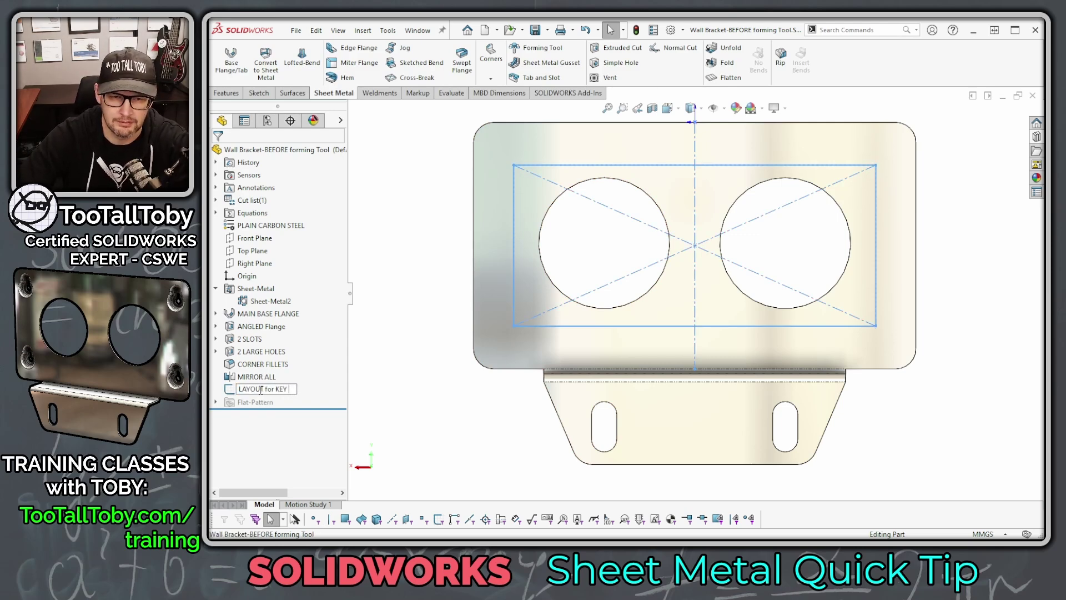
type(" HOLES")
left_click(421, 226)
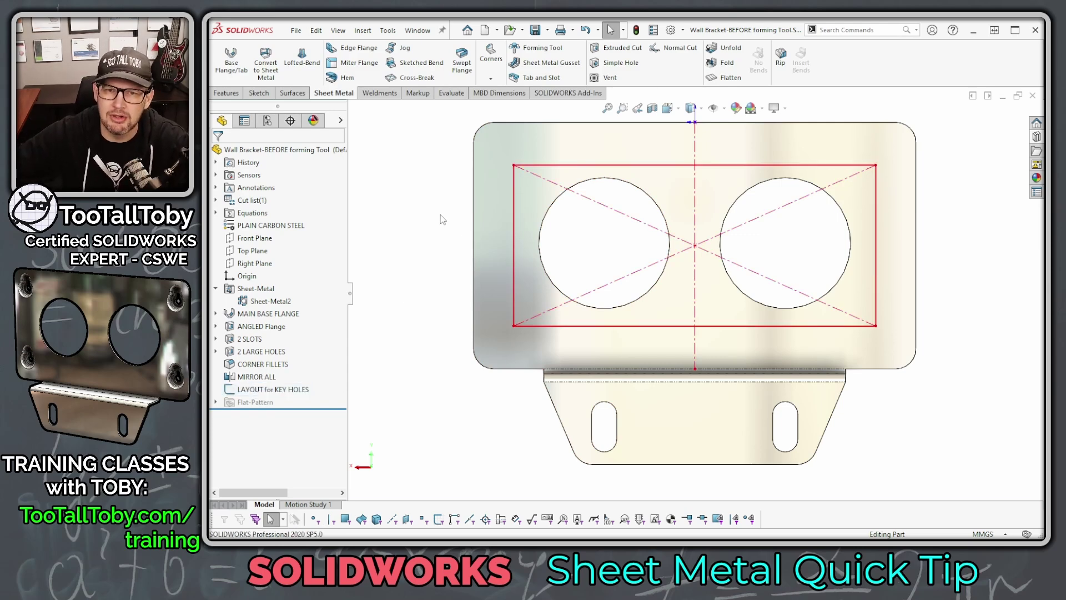
middle_click_drag(420, 225, 449, 267)
Drop the KEY HOLE STAND OFF tool, flipped, onto the bracket's front face.
left_click(1037, 138)
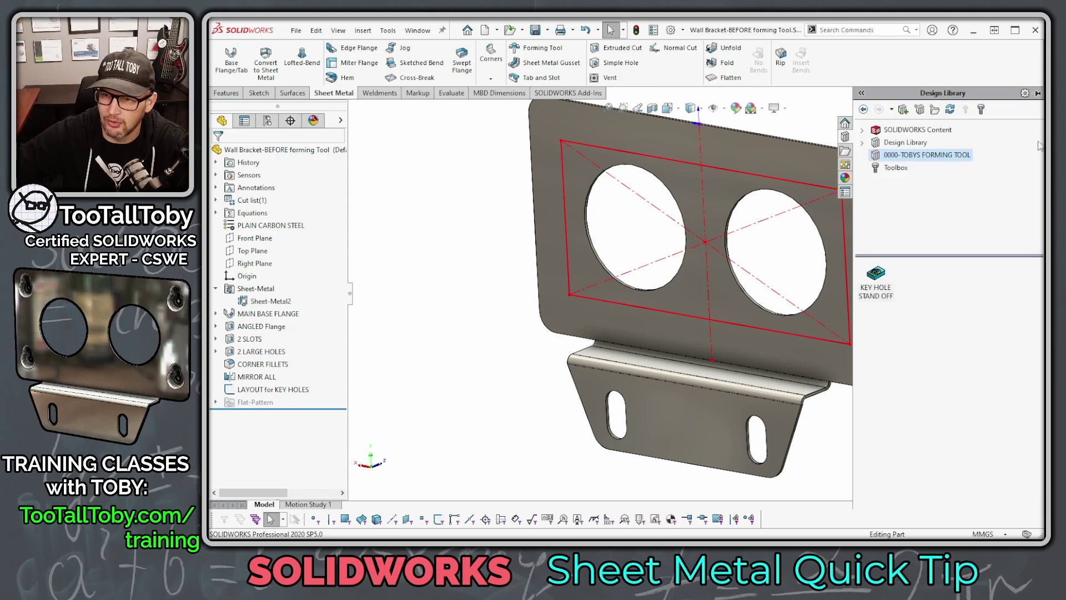
left_click_drag(869, 299, 552, 145)
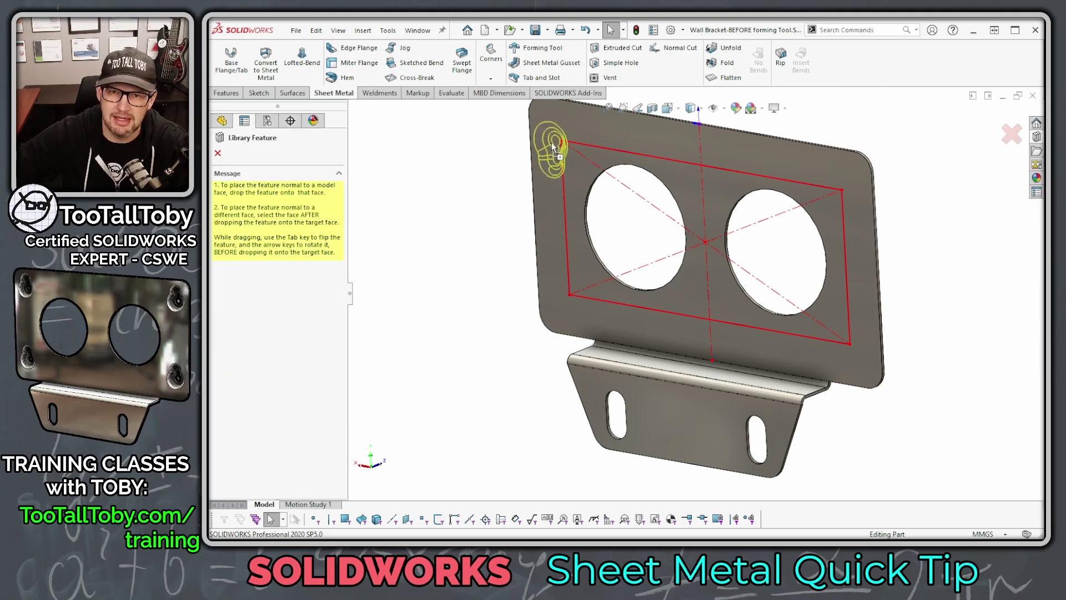
key("Tab")
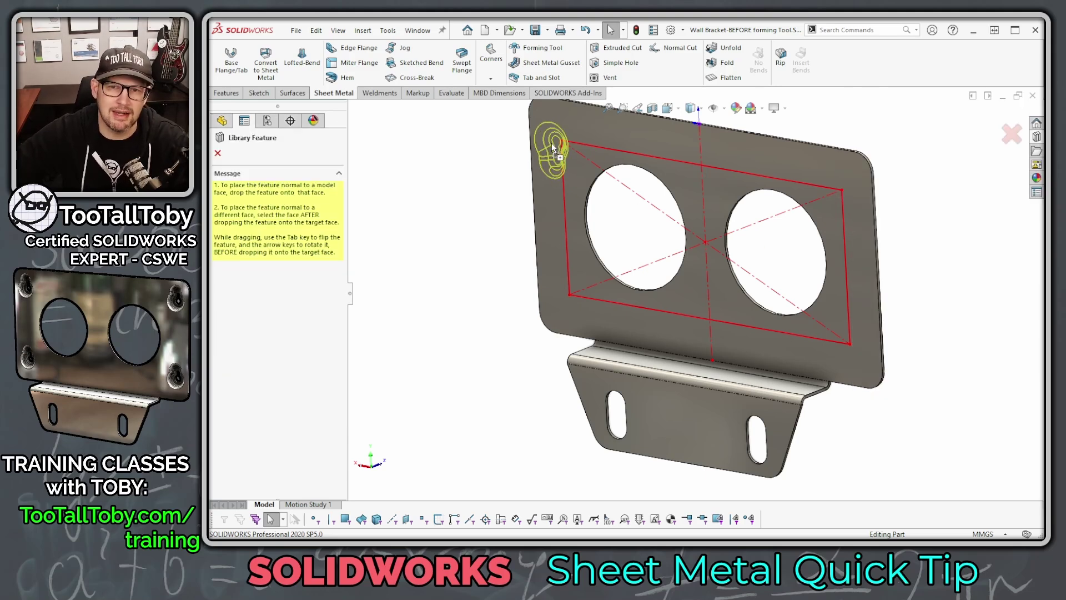
left_click_drag(552, 142, 552, 142)
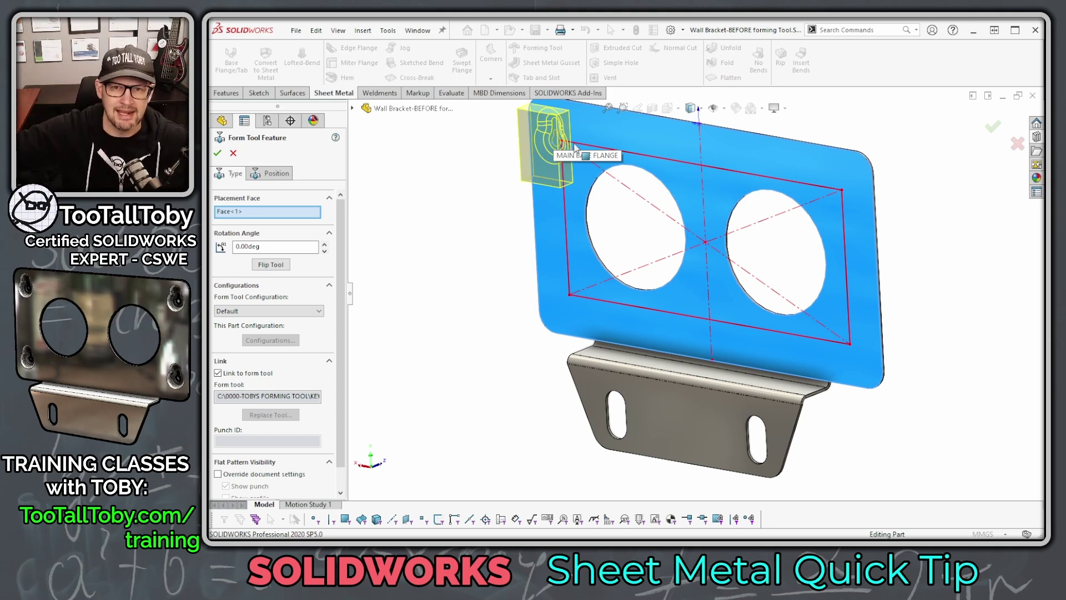
Position keyhole points on all four LAYOUT rectangle corners and confirm the form.
left_click(271, 173)
left_click(569, 296)
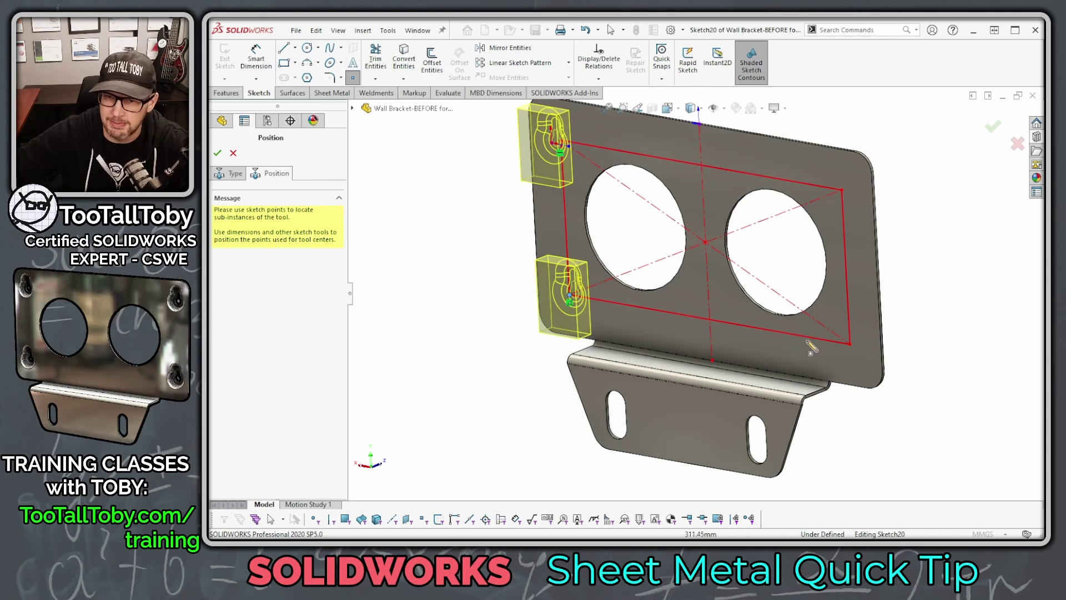
left_click(849, 343)
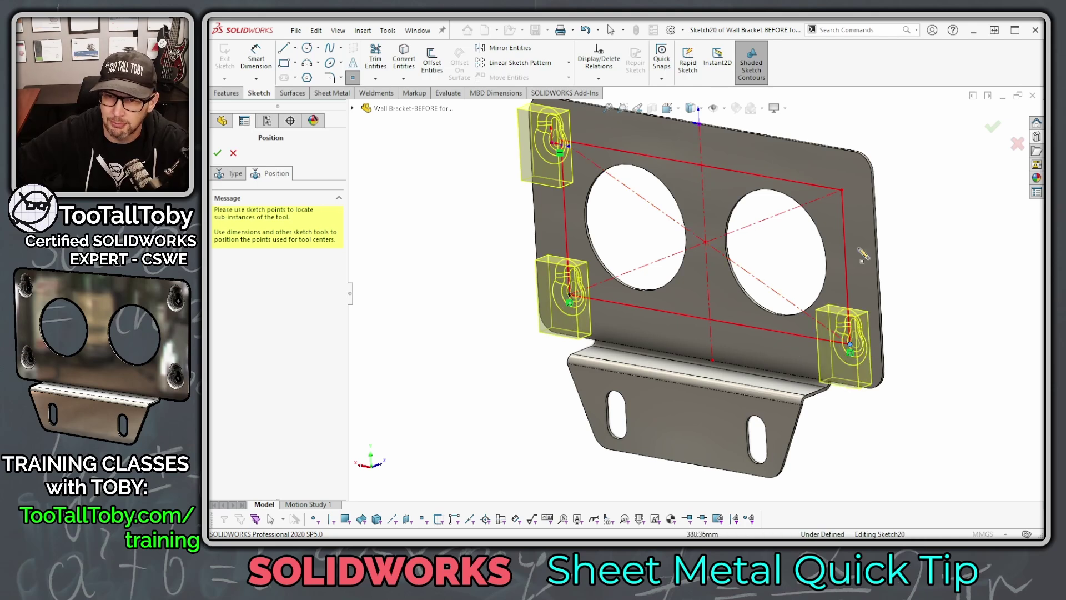
left_click(843, 190)
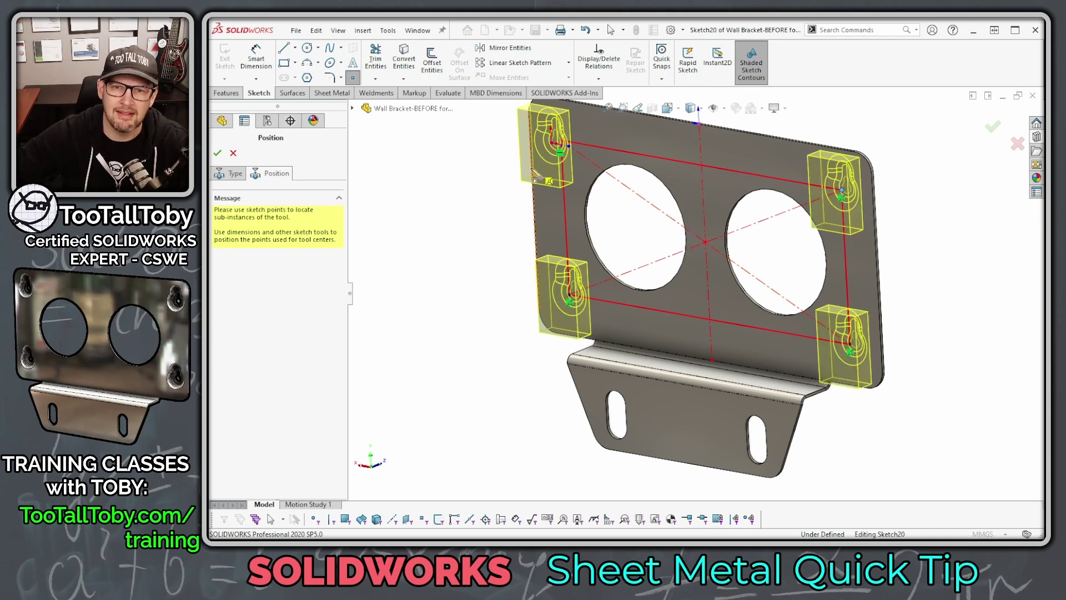
right_click(494, 154)
left_click(522, 162)
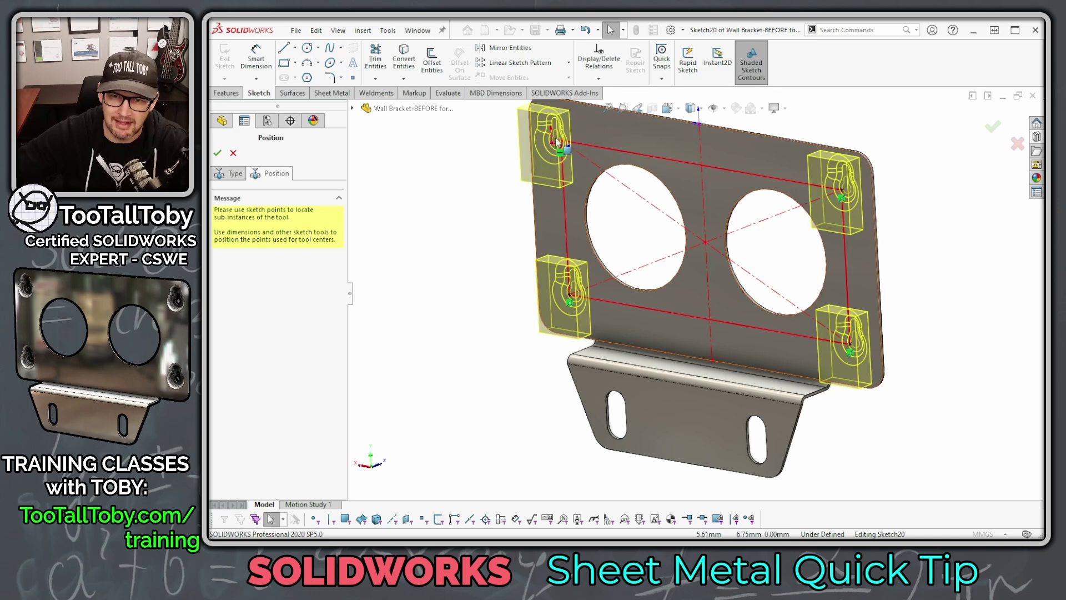
left_click(575, 190)
left_click_drag(575, 189, 567, 146)
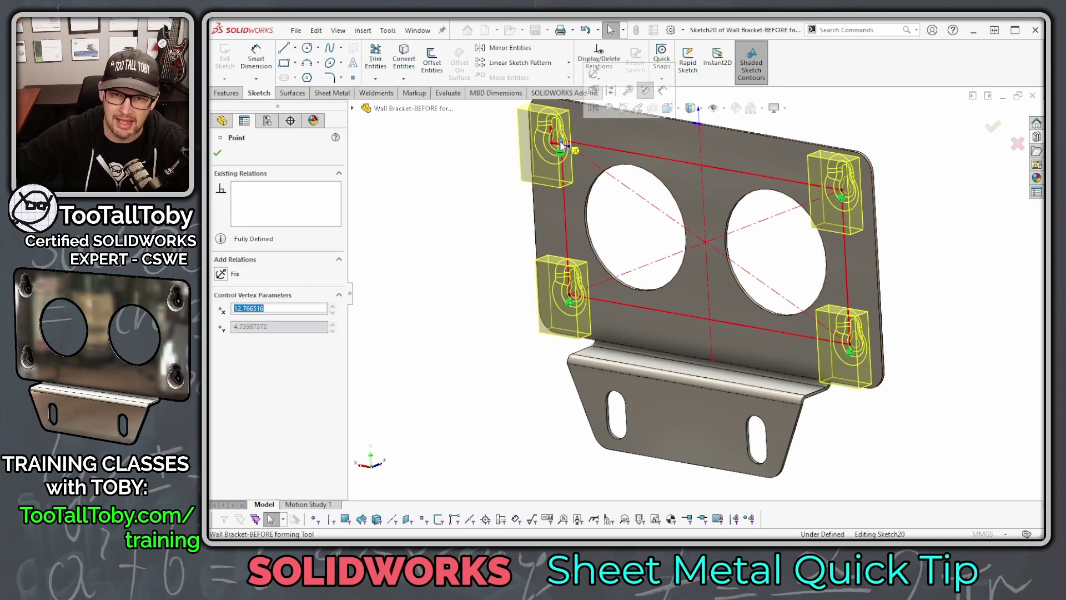
key("f")
key("ctrl+8")
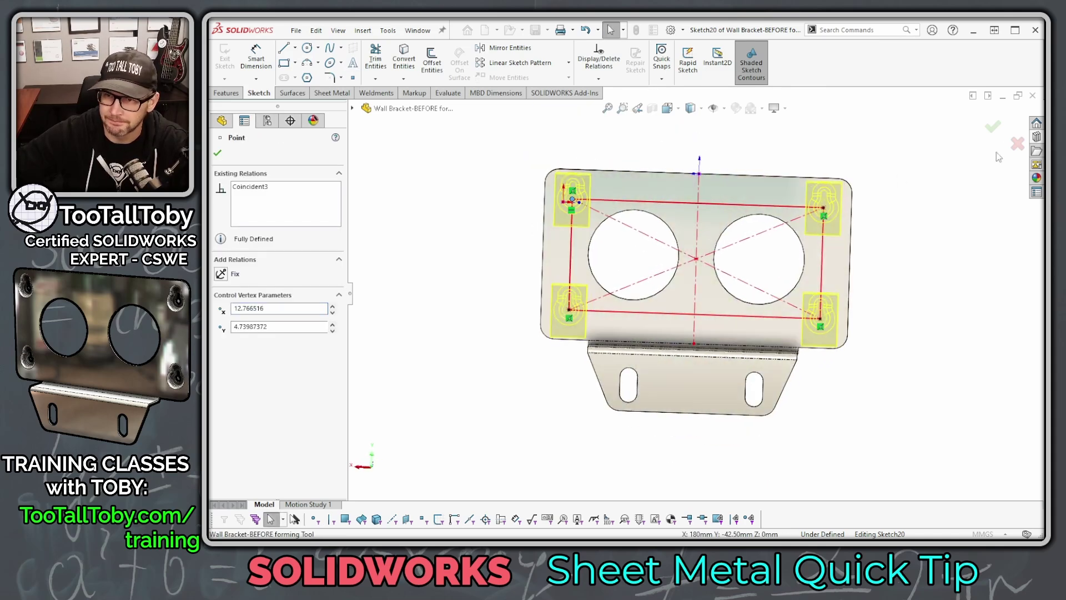
left_click(997, 129)
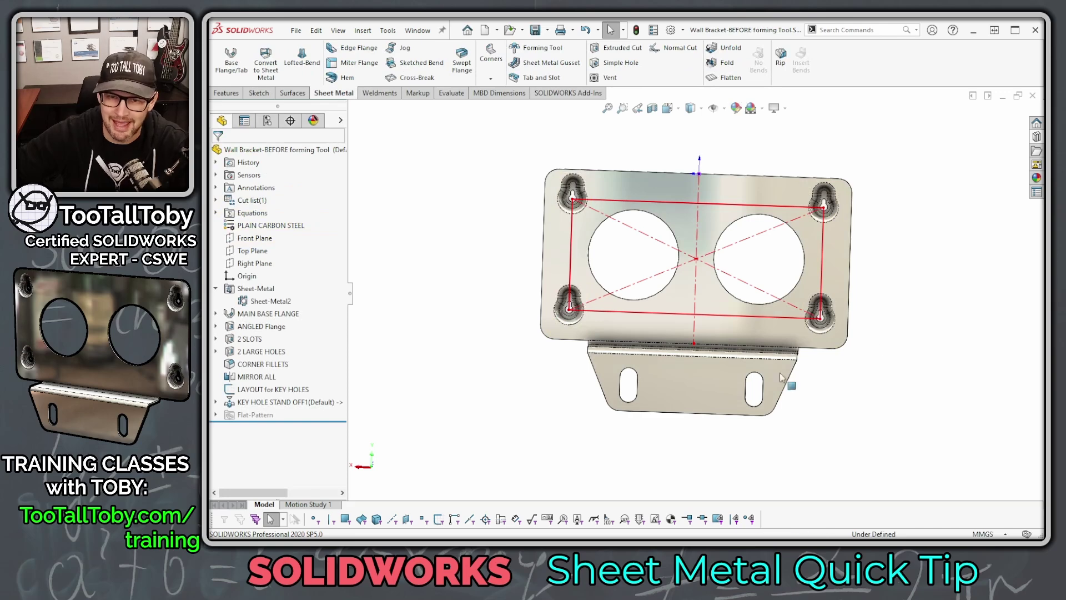
Hide the LAYOUT for KEY HOLES sketch and tilt the Wall Bracket to view its four keyholes.
left_click(272, 390)
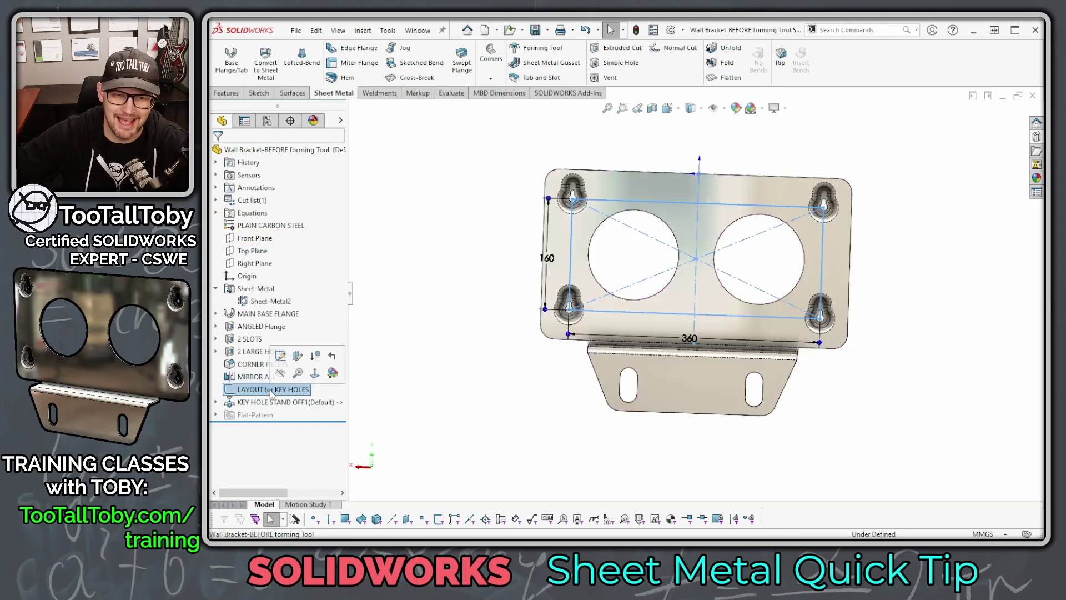
left_click(287, 374)
middle_click_drag(418, 377, 846, 279)
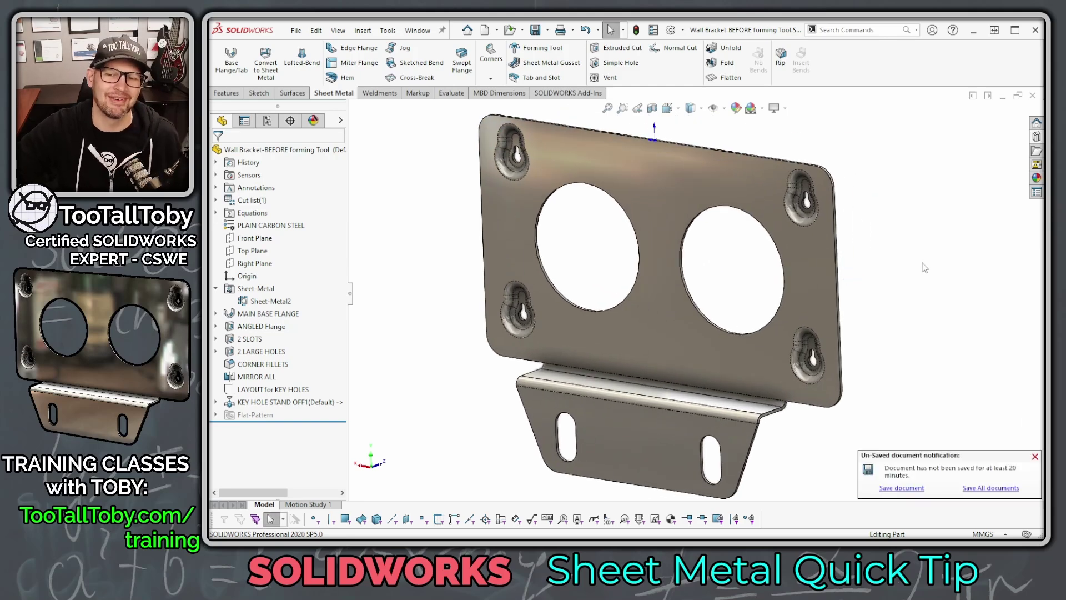